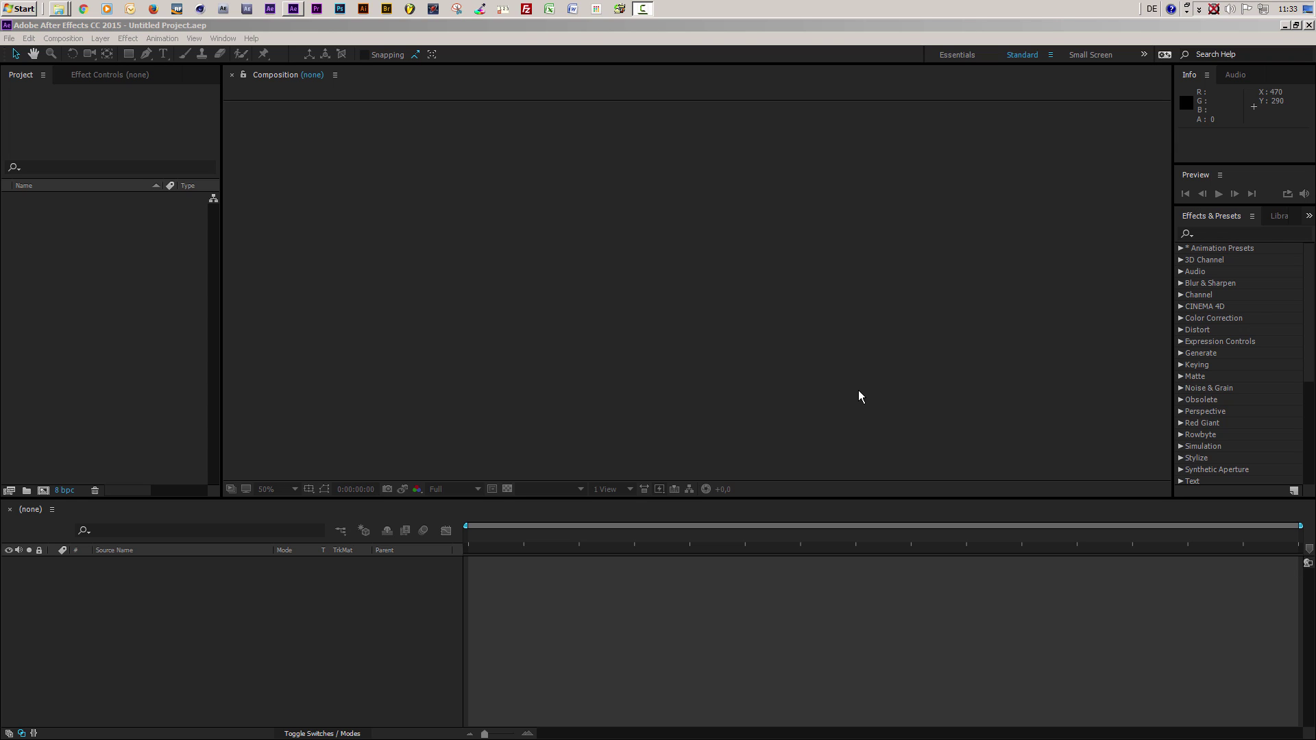
# Step: Open Liquid Logo.aep from the Liquid Logo folder via File > Open Project
pyautogui.click(13, 40)
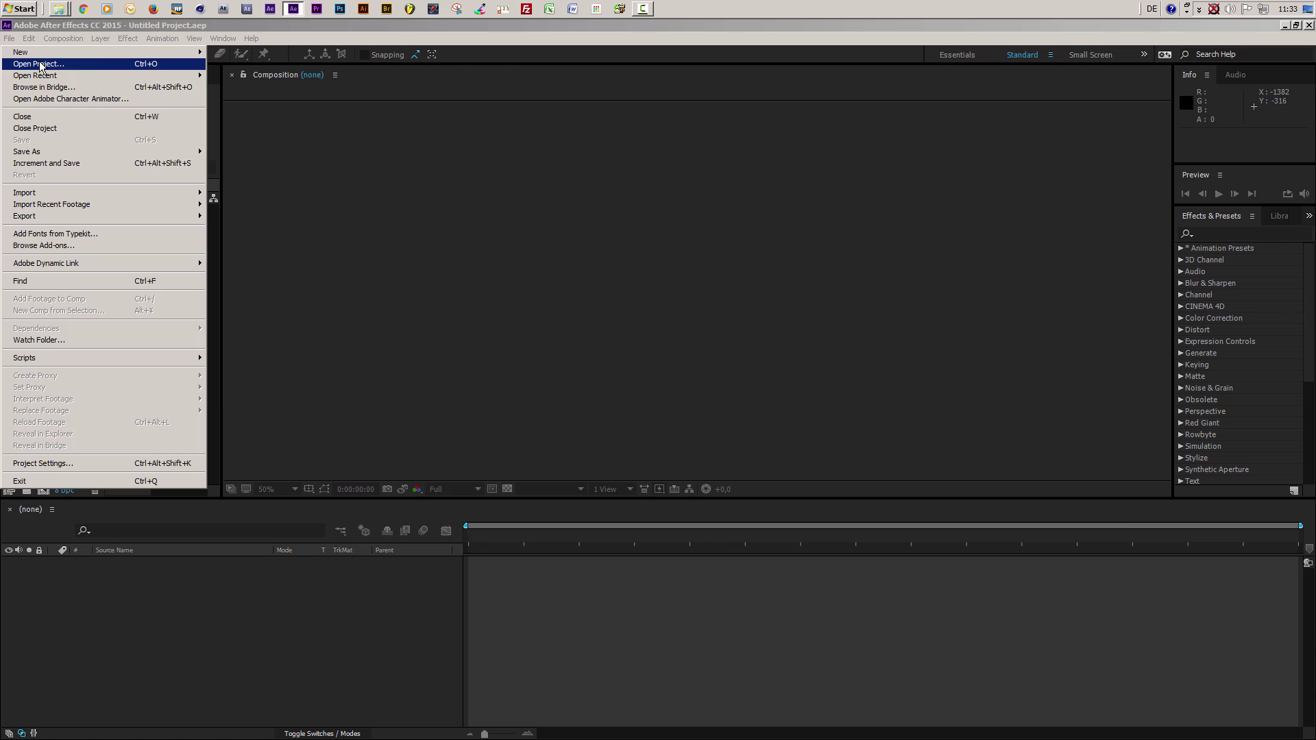
pyautogui.click(40, 64)
pyautogui.press('BackSpace')
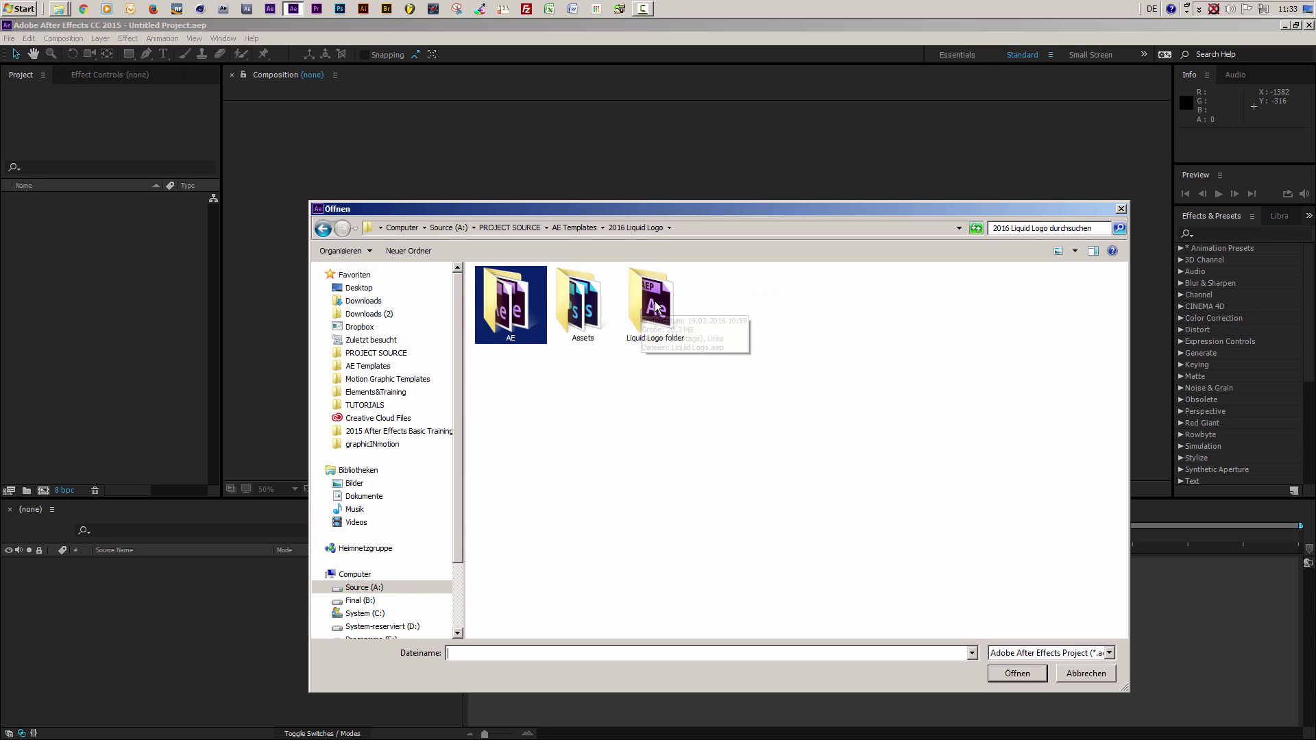
pyautogui.doubleClick(654, 303)
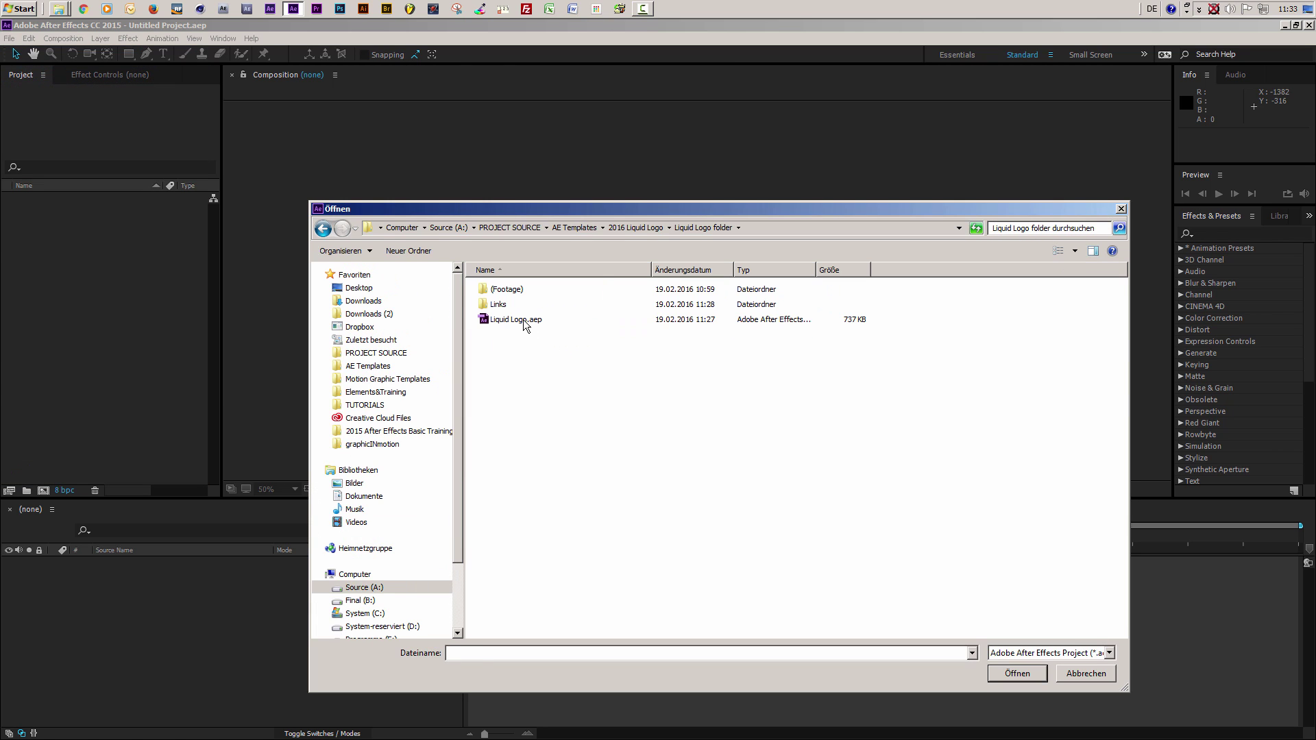
pyautogui.click(524, 321)
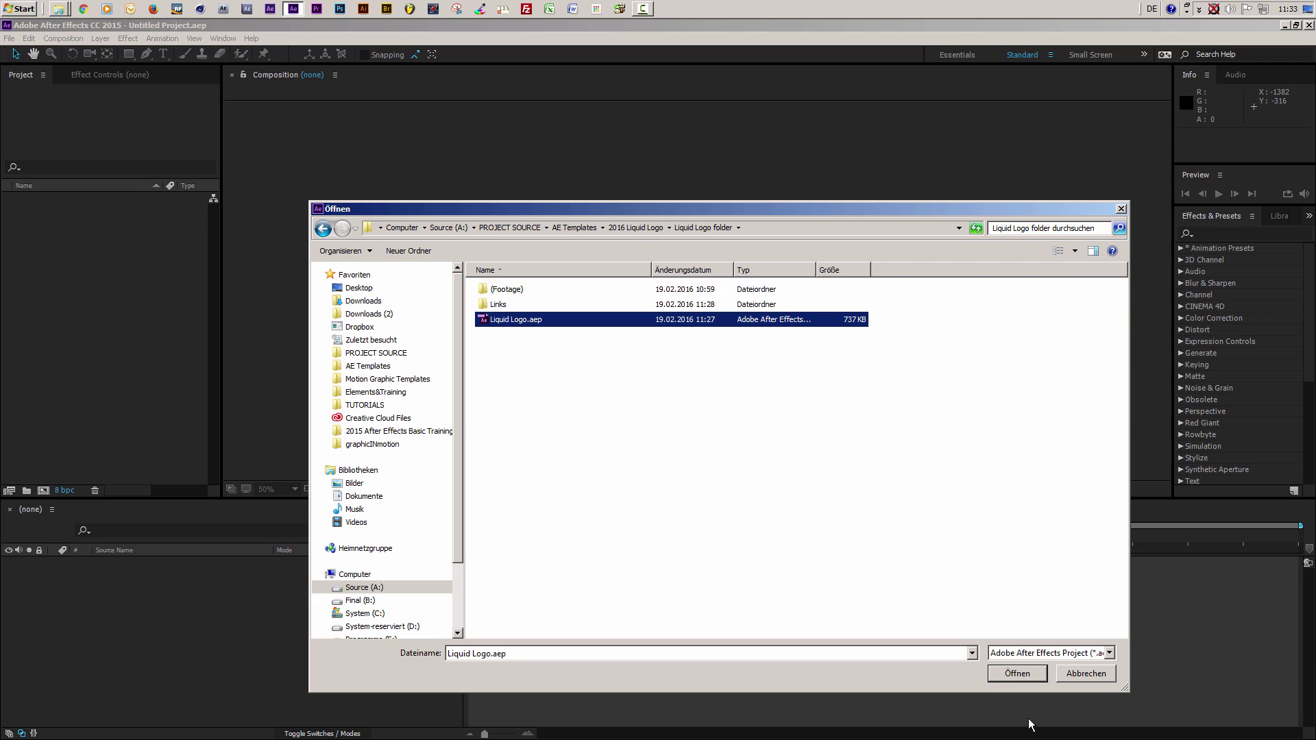
pyautogui.click(1017, 673)
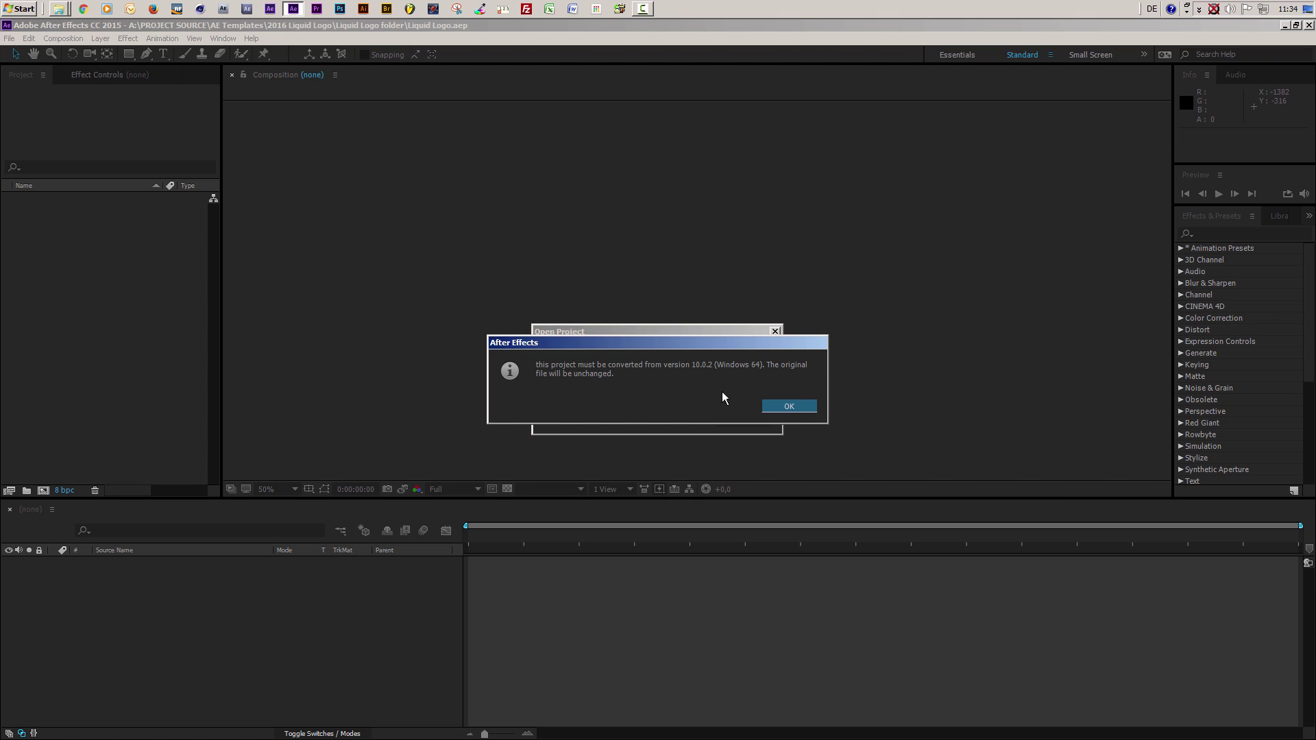
# Step: Accept the version 10.0.2 conversion and dismiss the Trapcode Particular warning
pyautogui.click(809, 409)
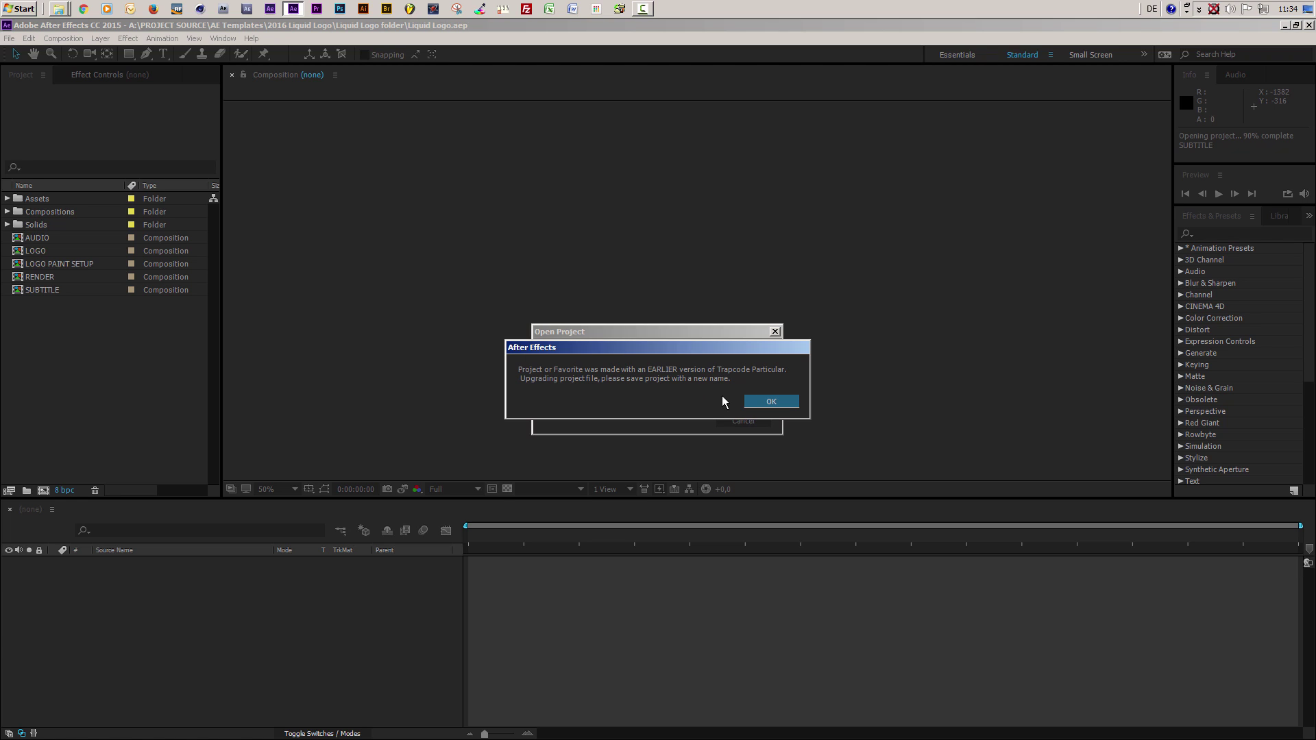
pyautogui.click(766, 403)
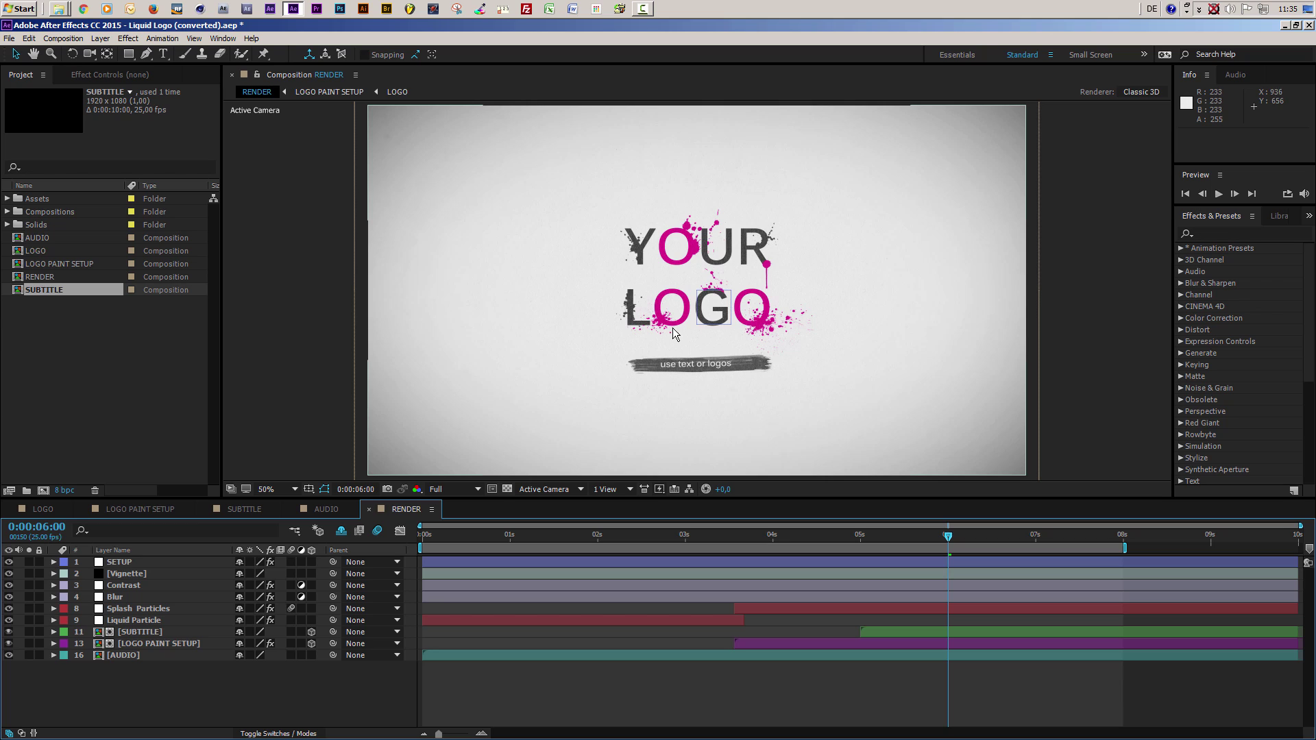
# Step: Switch to the LOGO composition and turn on the transparency grid
pyautogui.click(42, 509)
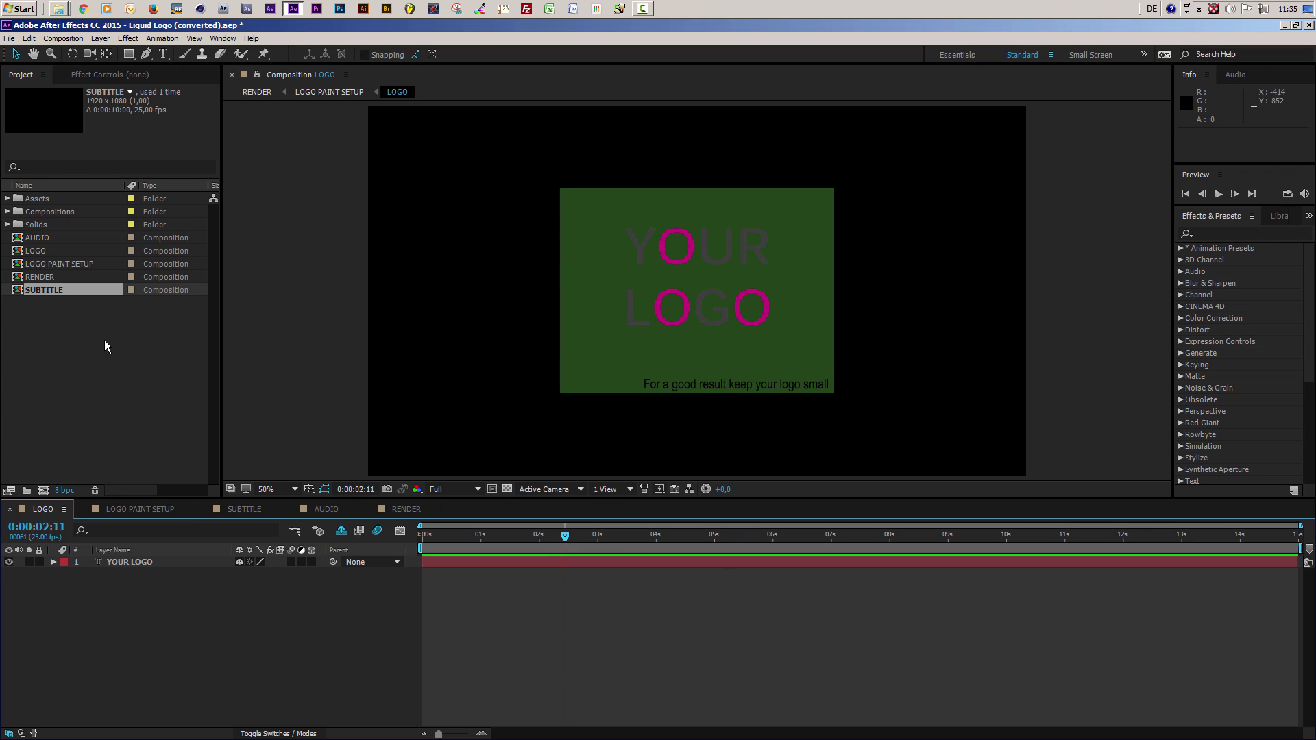
pyautogui.click(38, 251)
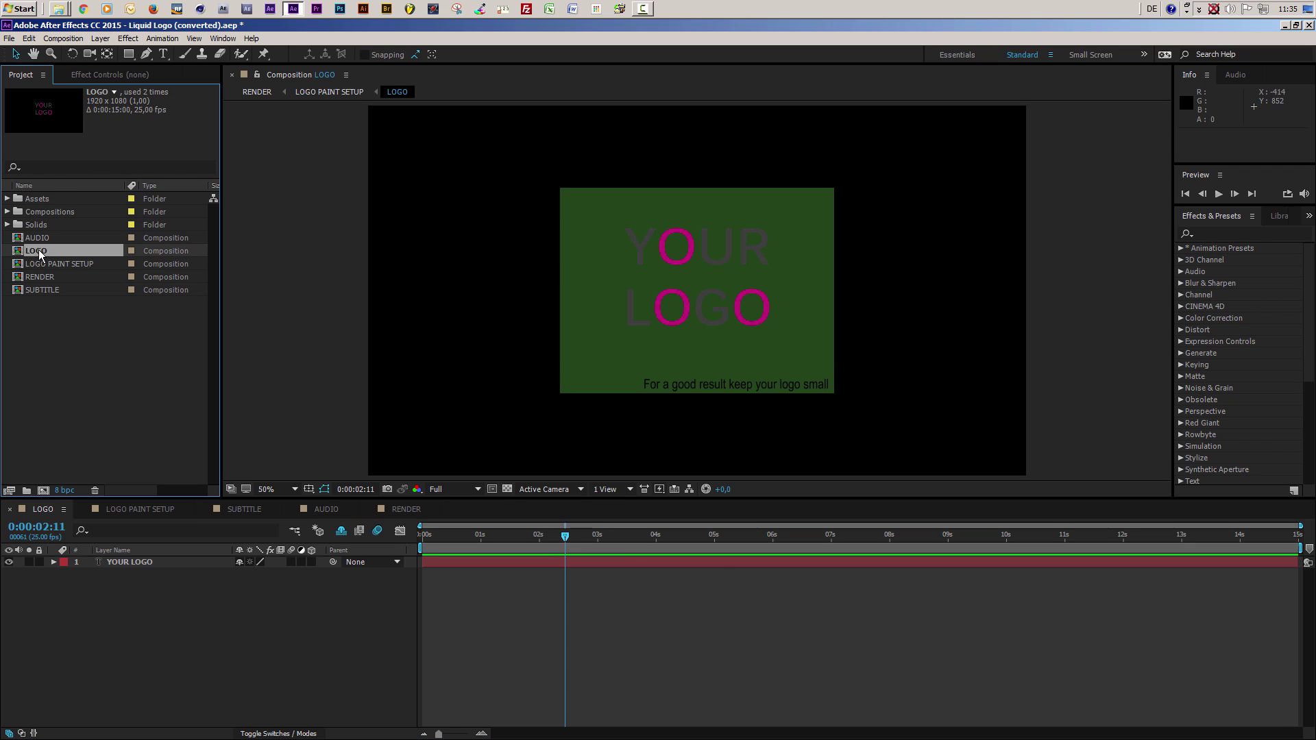
pyautogui.click(507, 489)
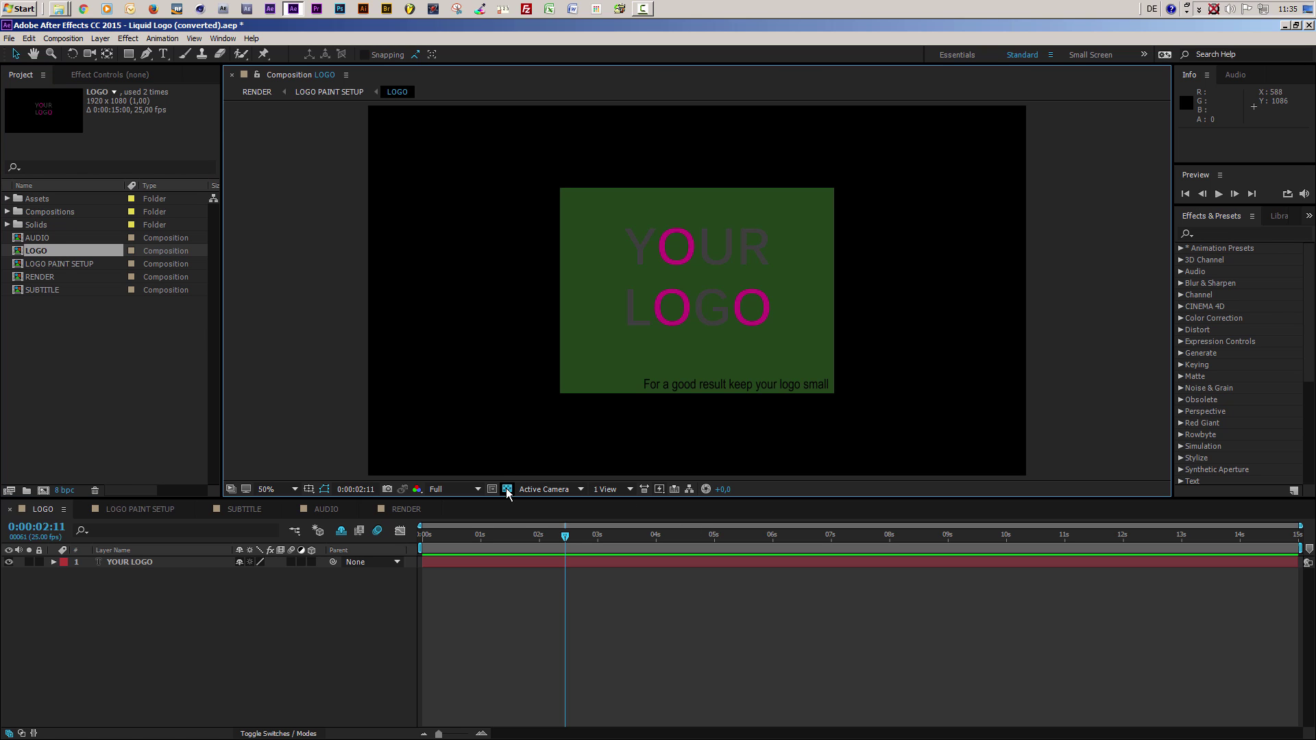
# Step: Inspect the YOUR LOGO text layer's content, then deselect it
pyautogui.click(625, 259)
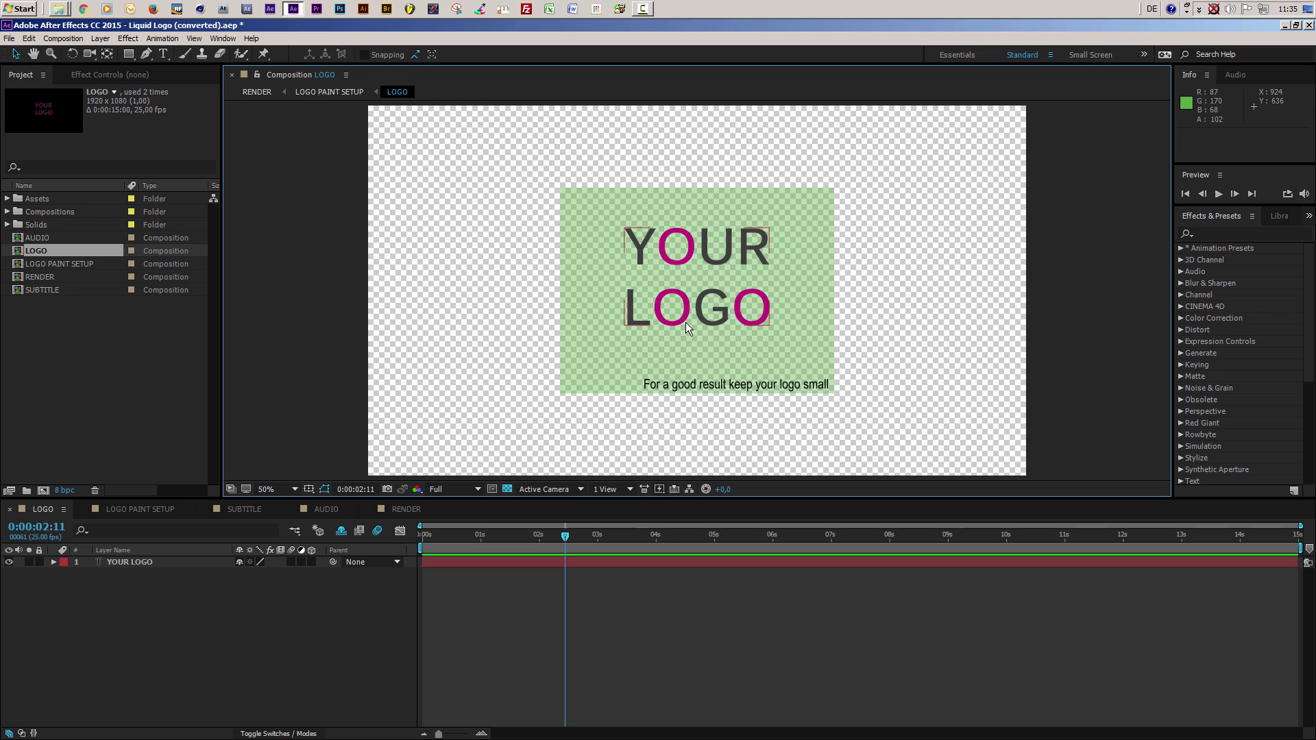
pyautogui.click(589, 261)
pyautogui.click(122, 563)
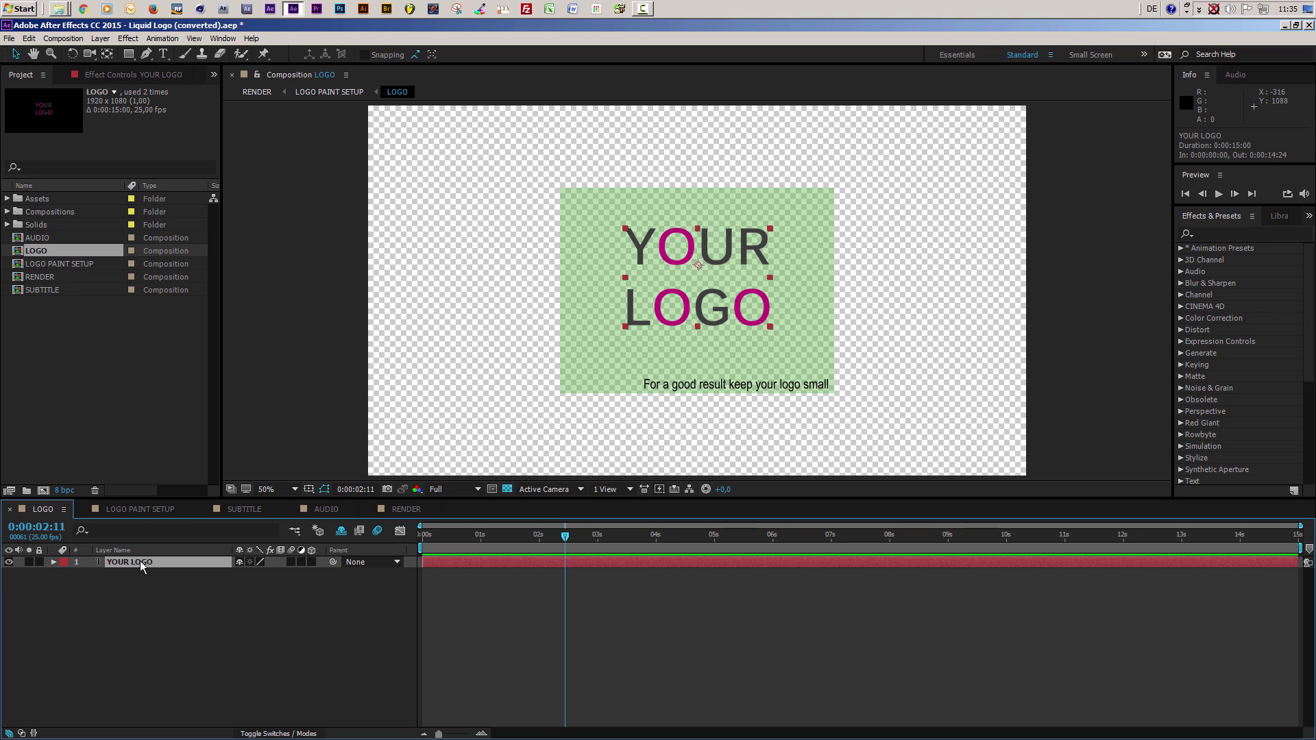
pyautogui.doubleClick(140, 561)
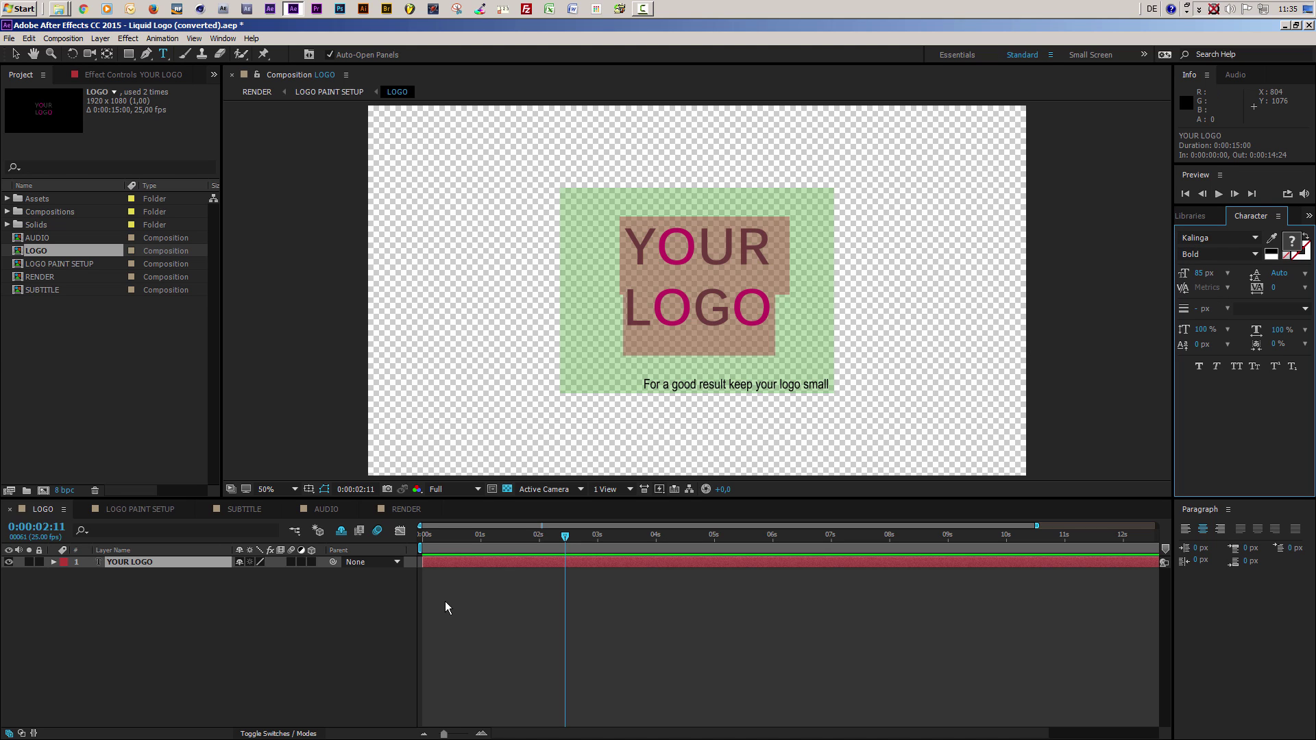
pyautogui.click(498, 627)
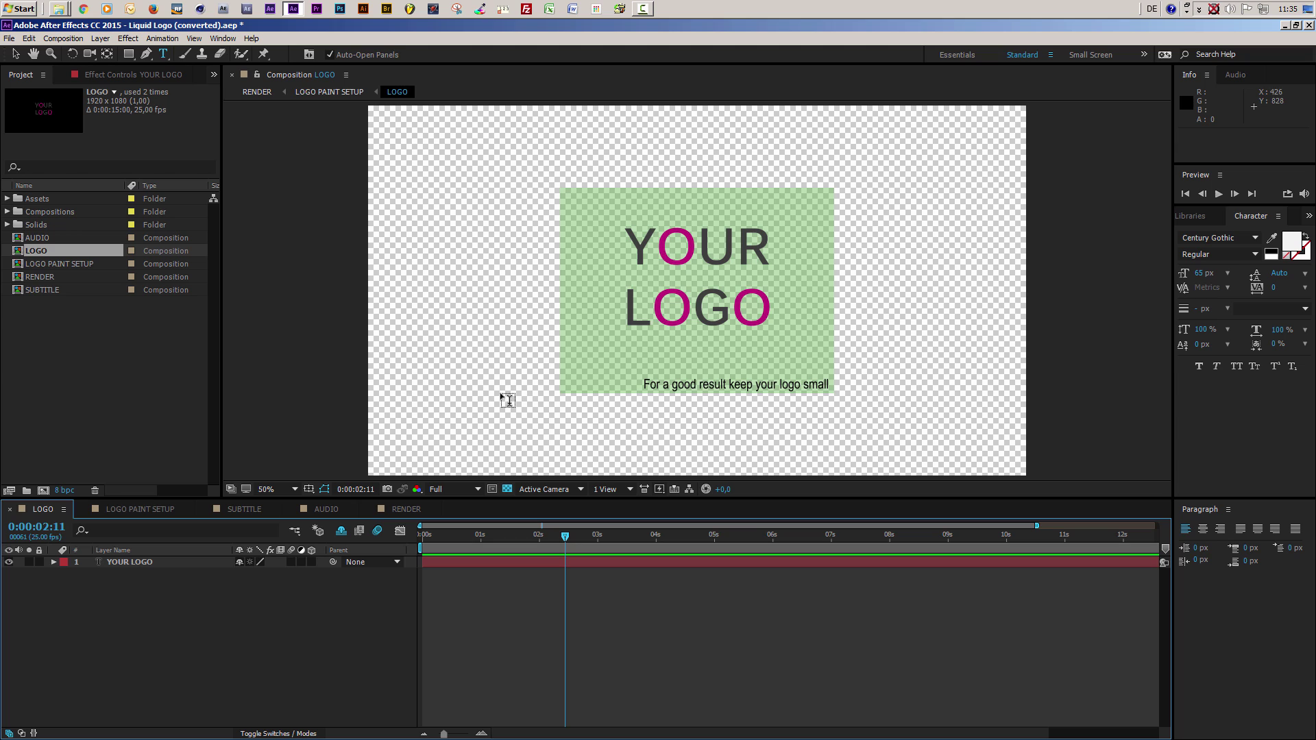
# Step: Import logo_only.ai from Logo > Neu_2012 and drag it into LOGO above YOUR LOGO
pyautogui.click(16, 53)
pyautogui.click(9, 38)
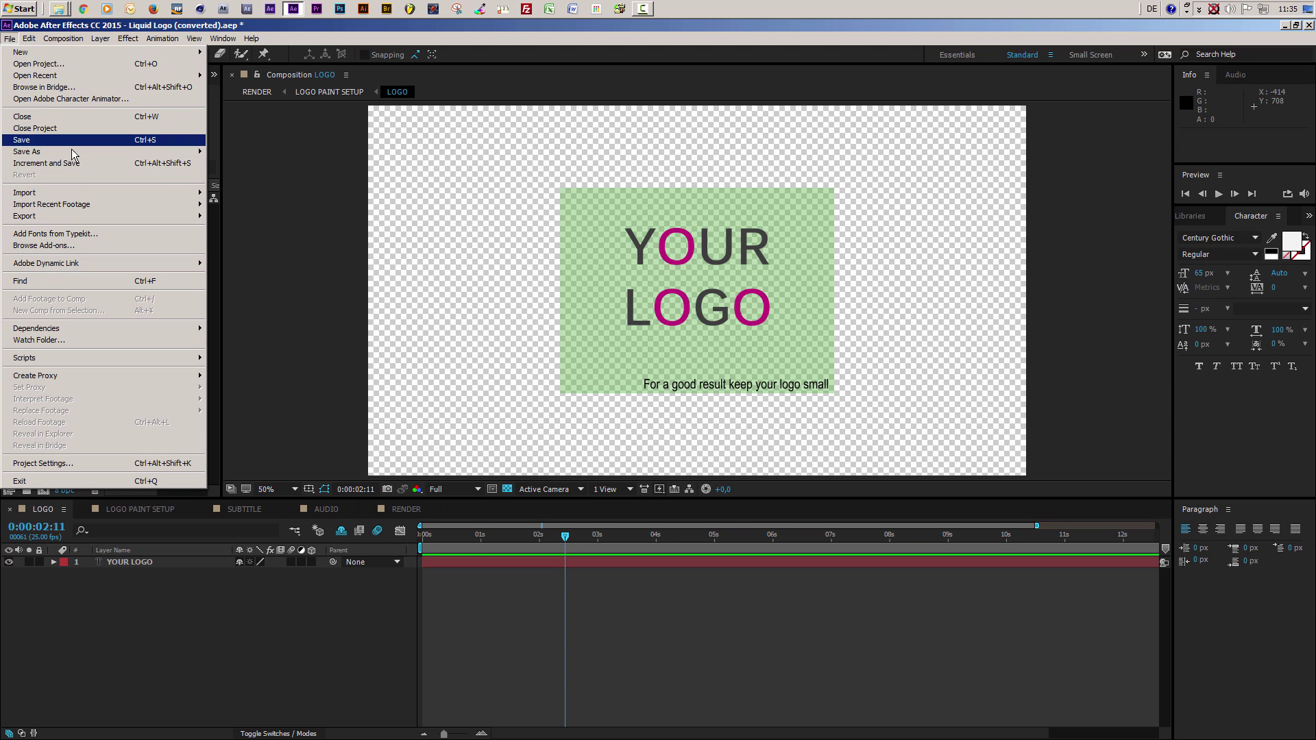
pyautogui.moveTo(83, 195)
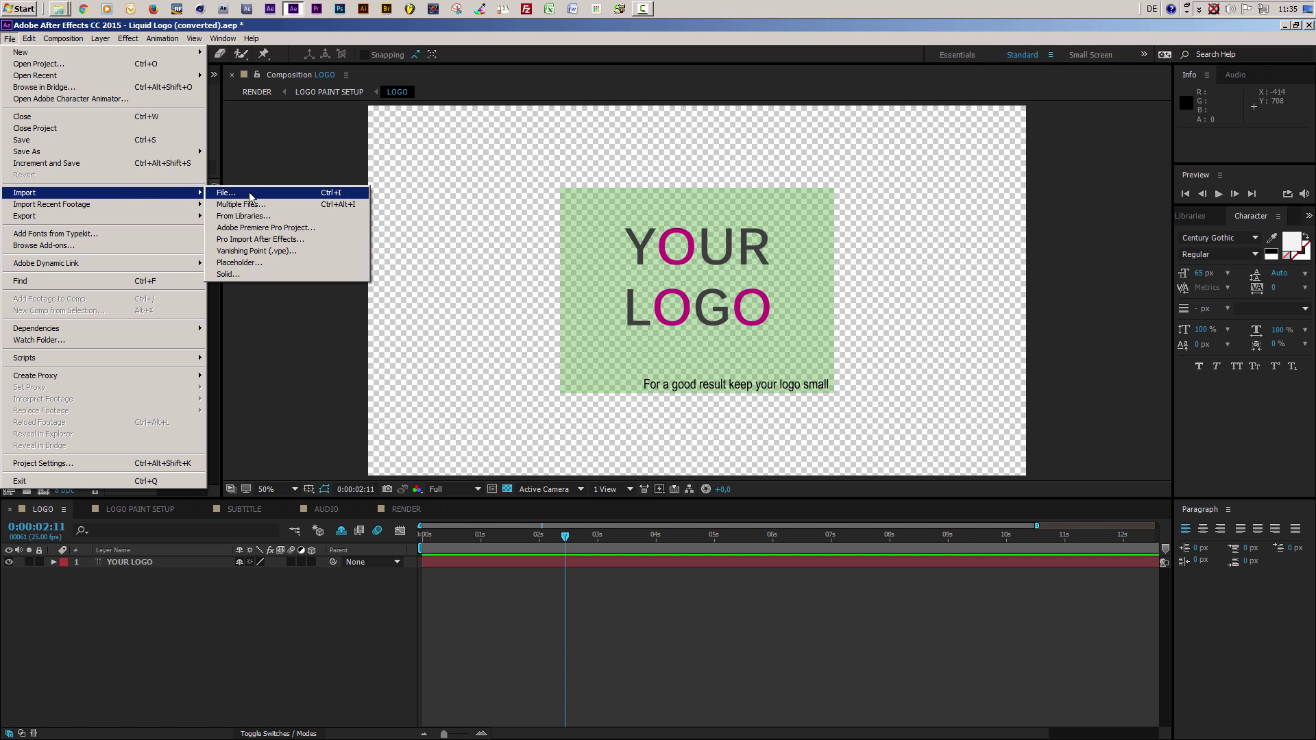
pyautogui.click(247, 193)
pyautogui.doubleClick(583, 390)
pyautogui.doubleClick(585, 376)
pyautogui.scroll(-3, 755, 412)
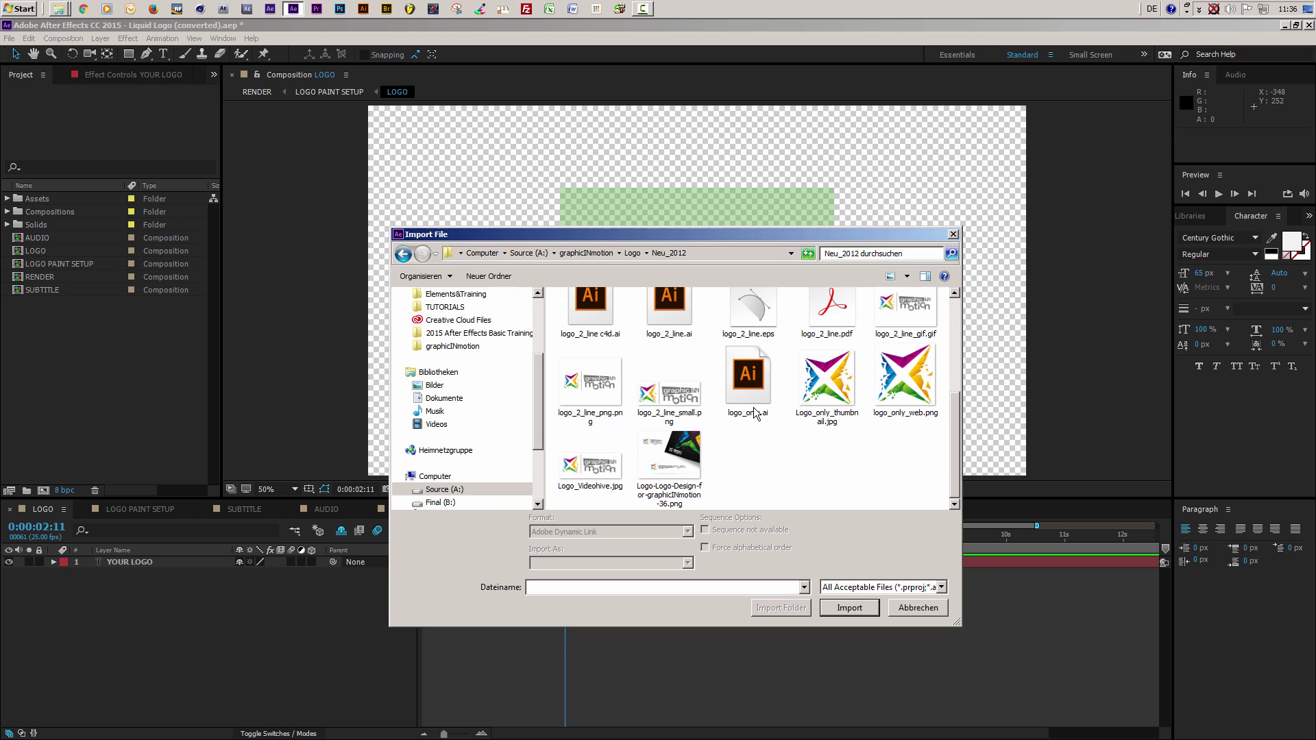
pyautogui.click(761, 384)
pyautogui.click(852, 613)
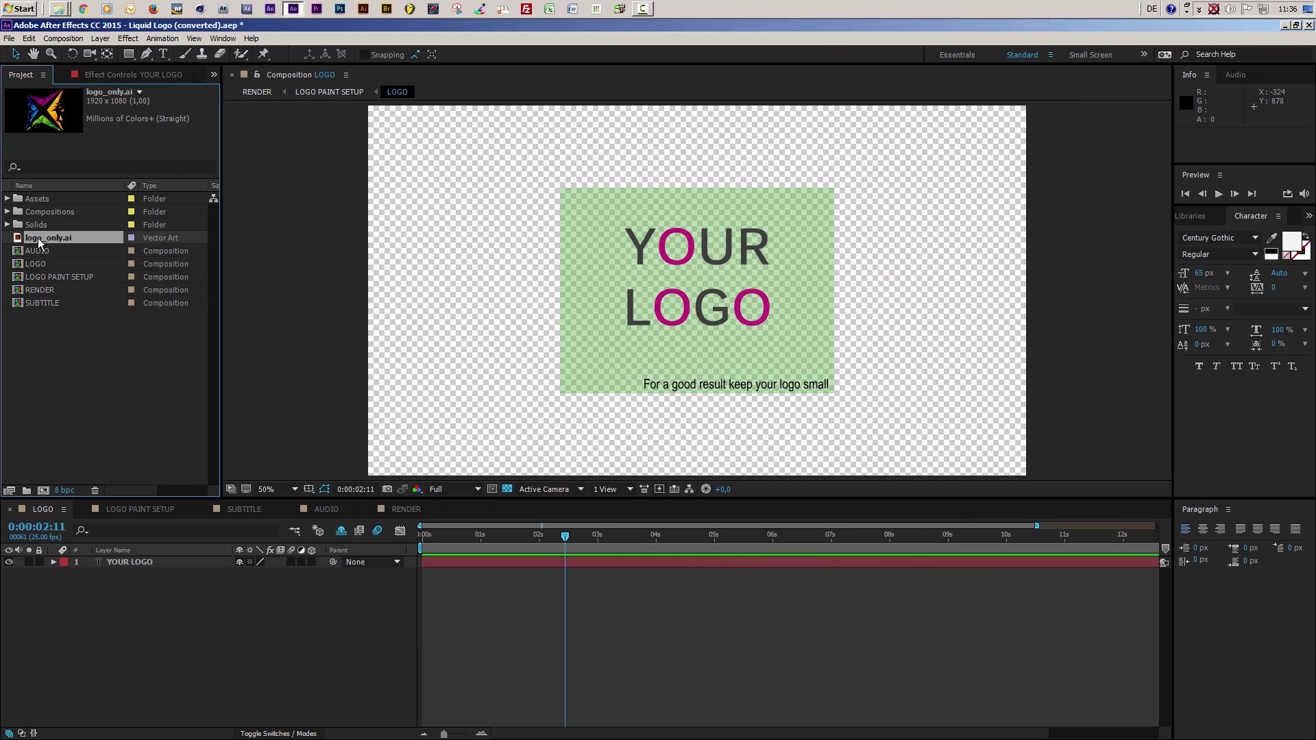
pyautogui.moveTo(39, 242); pyautogui.dragTo(152, 564)
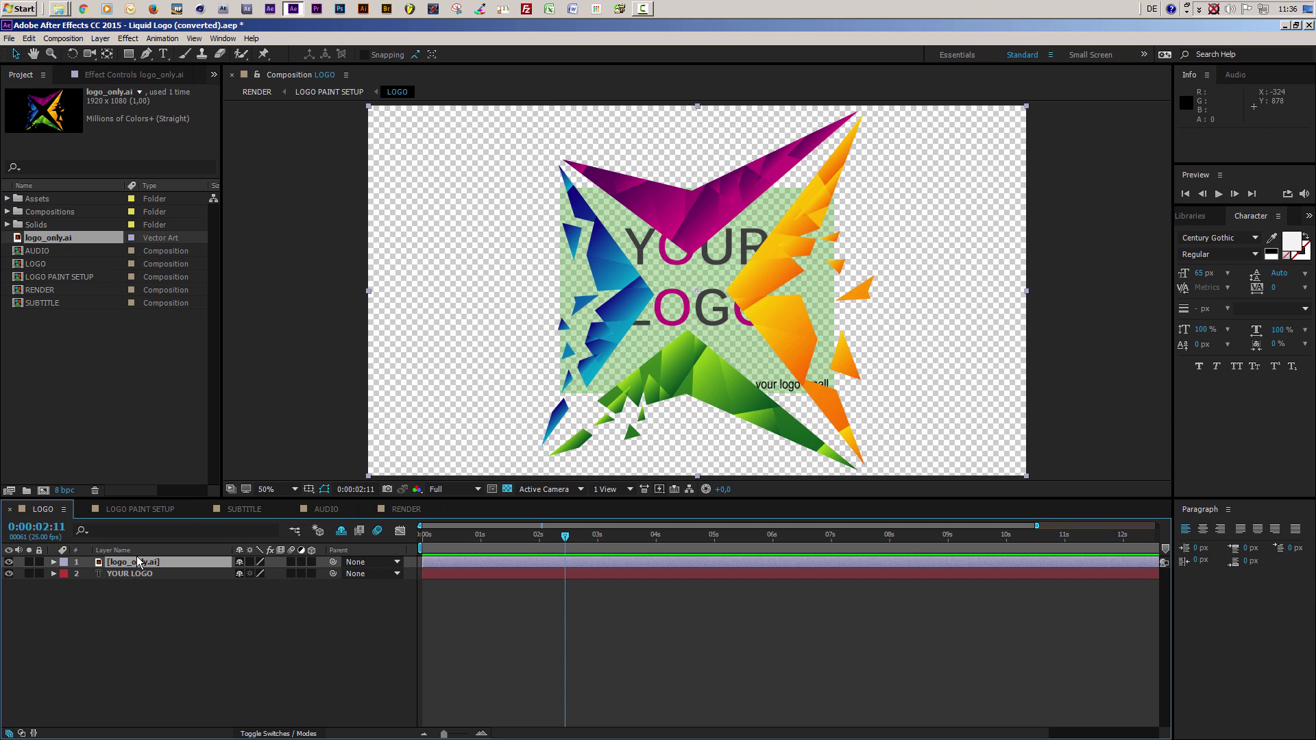
# Step: Hide YOUR LOGO, scale logo_only.ai to 34% and nudge it up 10 pixels
pyautogui.click(9, 574)
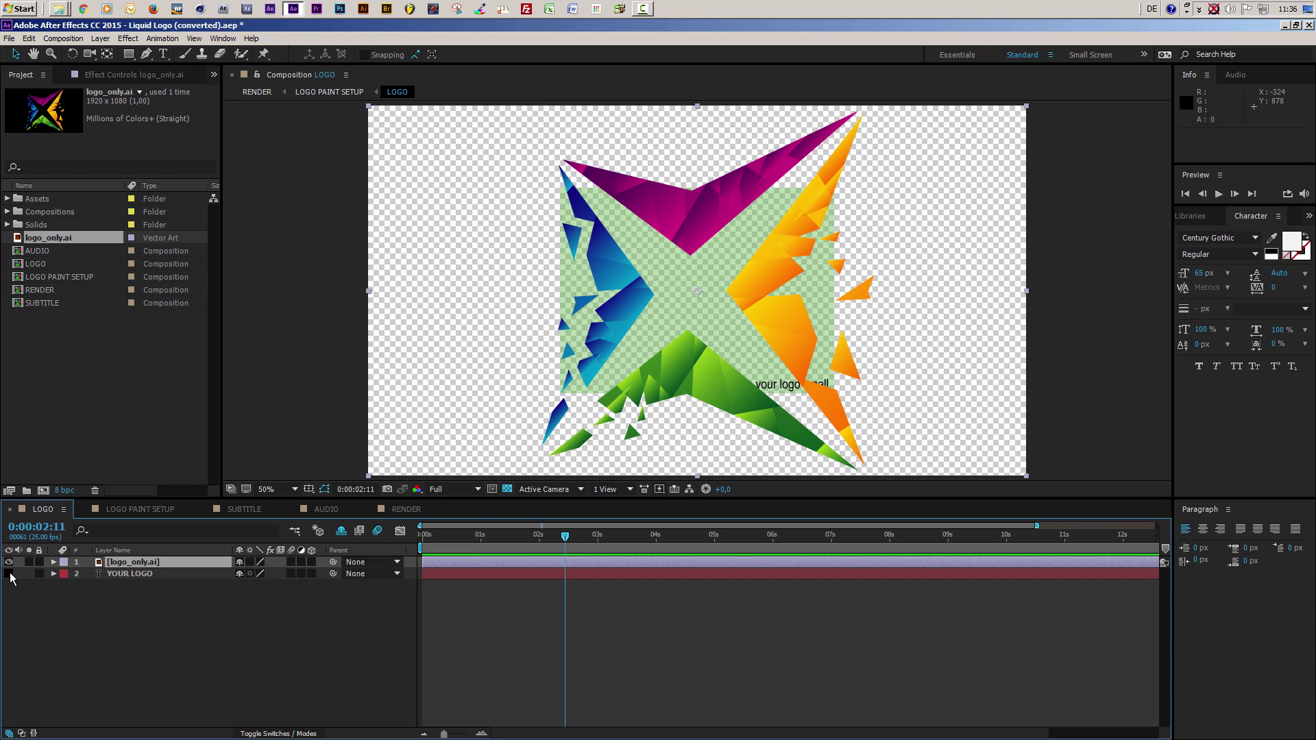
pyautogui.click(134, 563)
pyautogui.press(',')
pyautogui.press(',')
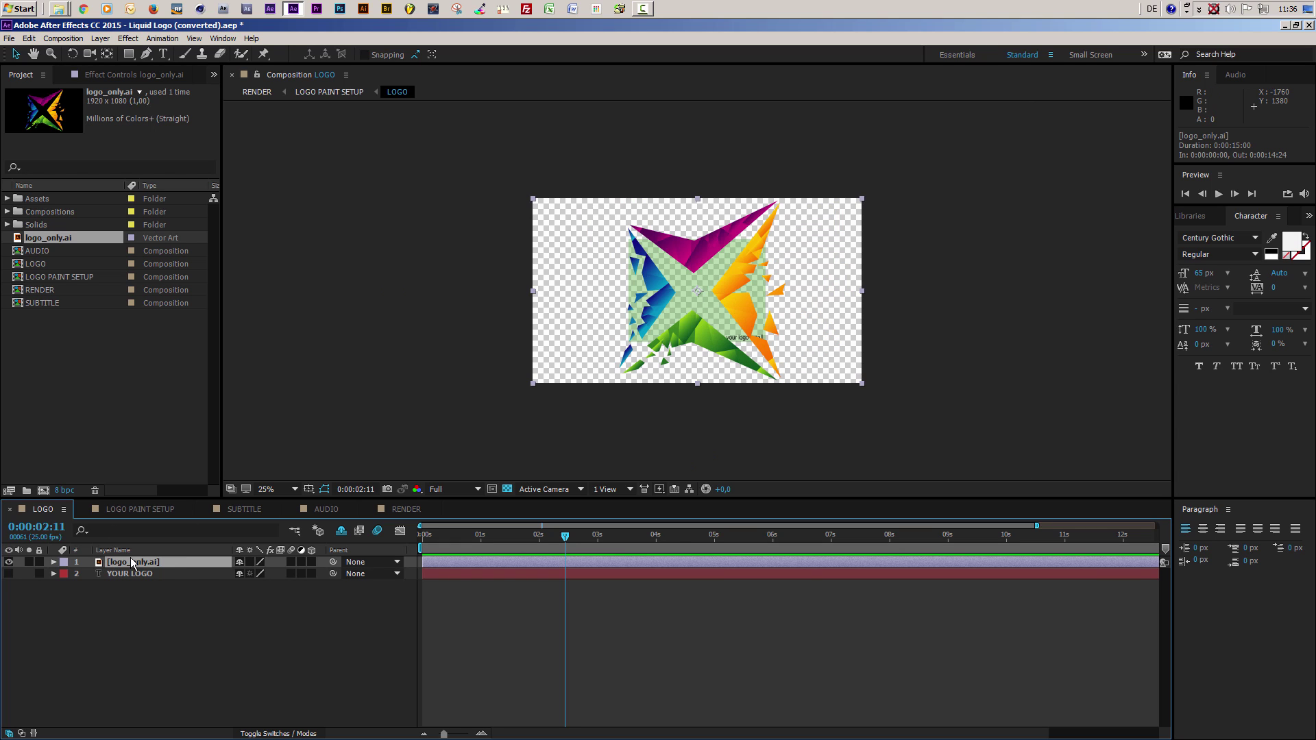
pyautogui.press('s')
pyautogui.moveTo(274, 573); pyautogui.dragTo(228, 574)
pyautogui.press('.')
pyautogui.press('.')
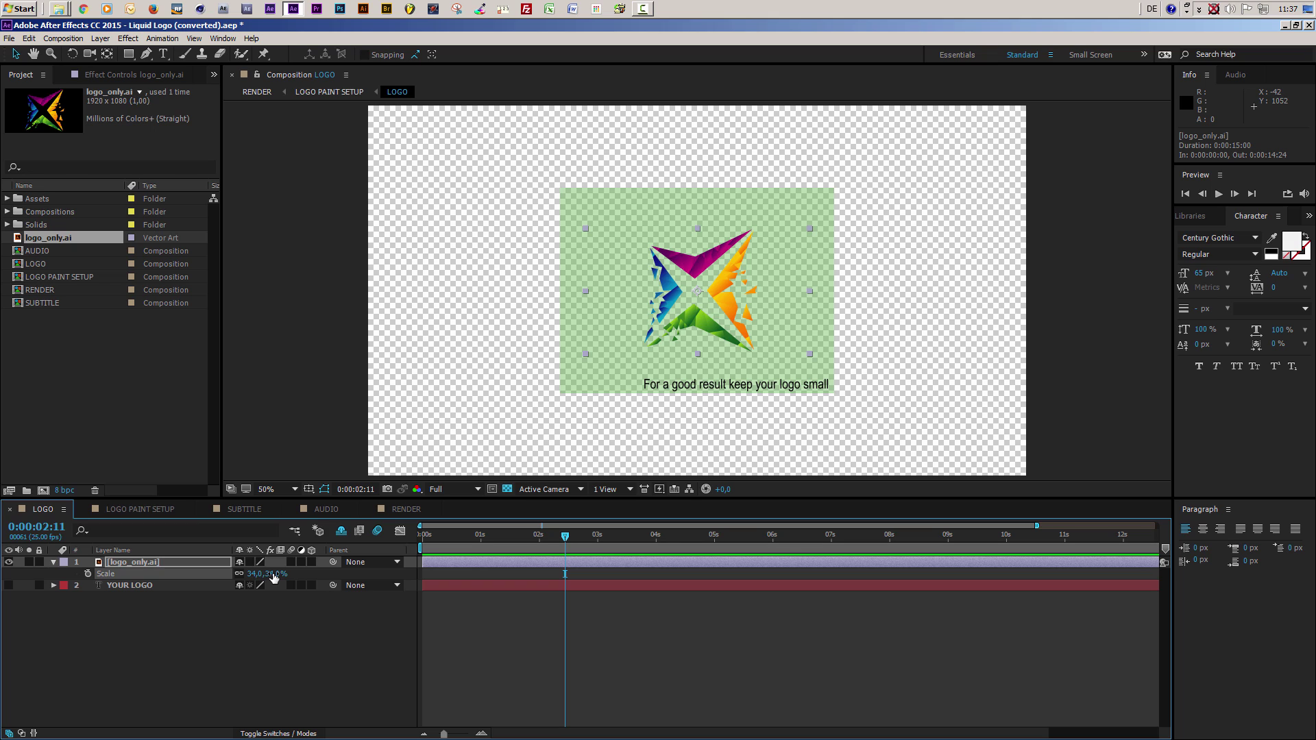
pyautogui.click(130, 561)
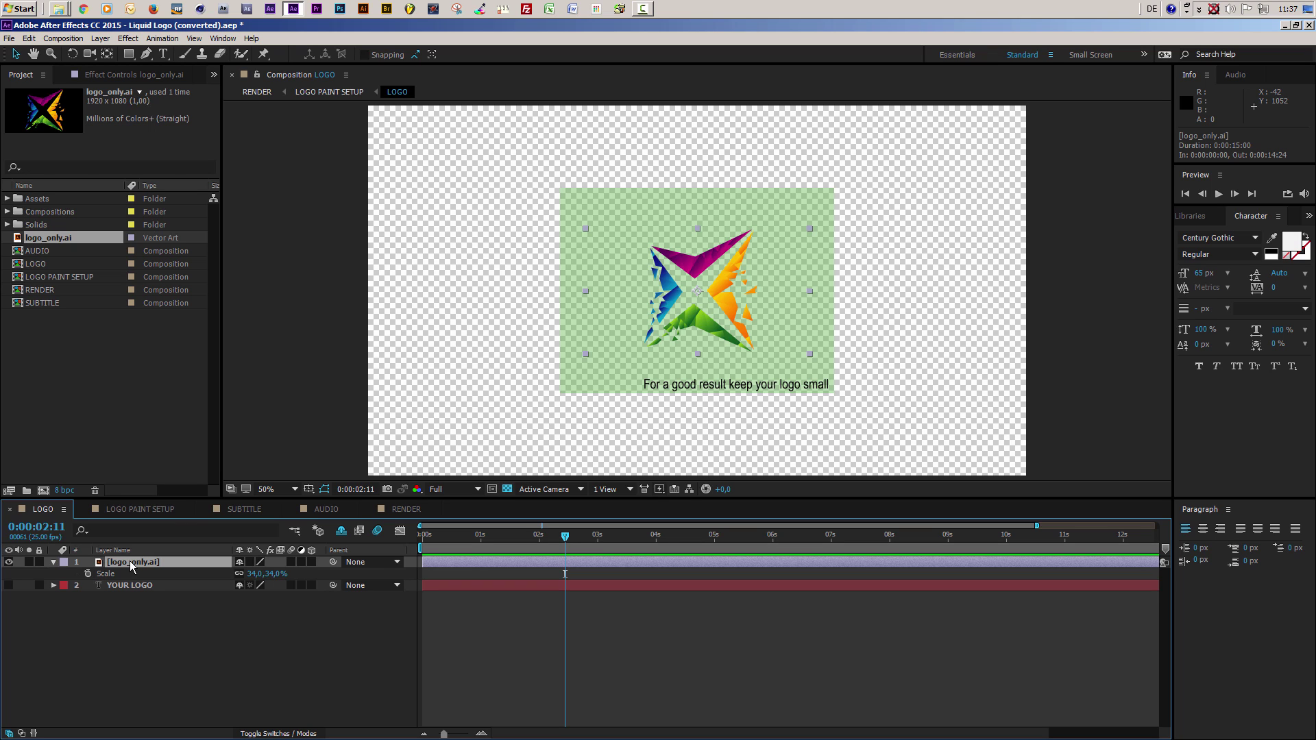
pyautogui.hotkey('shift', 'Up')
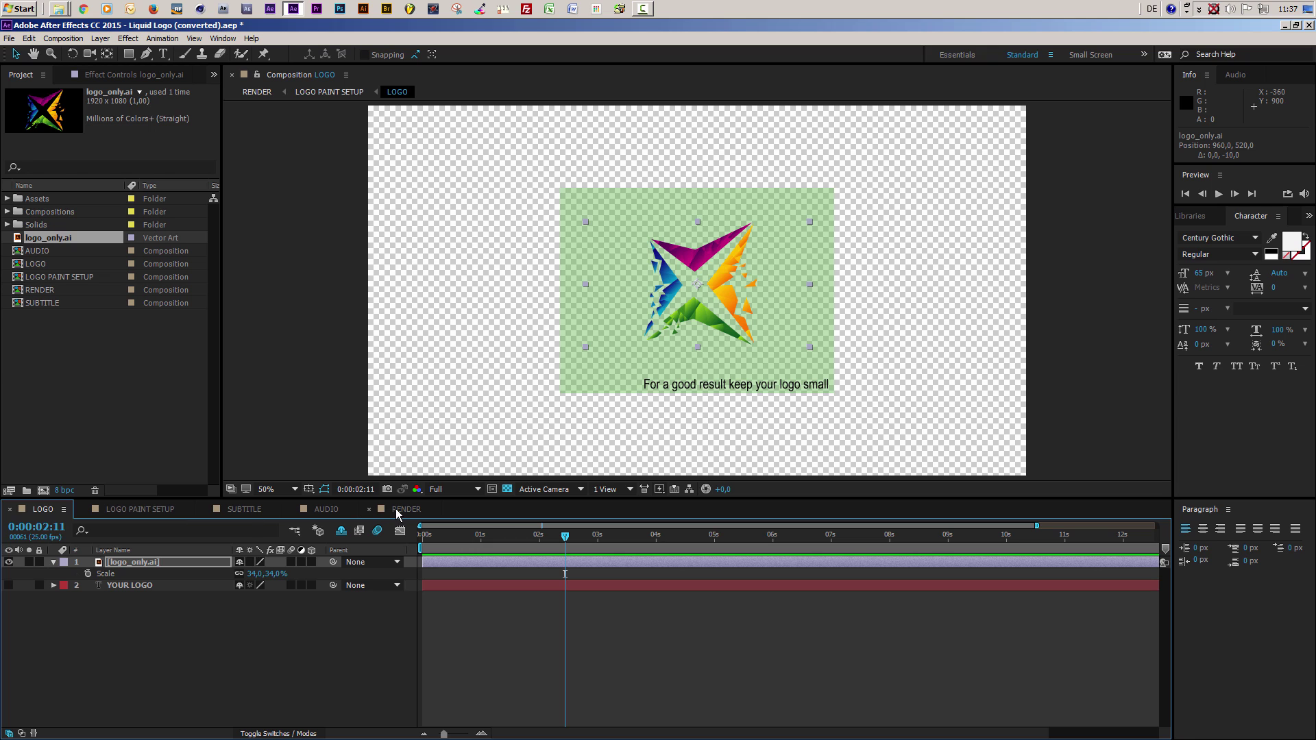
# Step: Scrub the RENDER timeline through the splash, star logo and subtitle, then go to LOGO PAINT SETUP
pyautogui.click(421, 509)
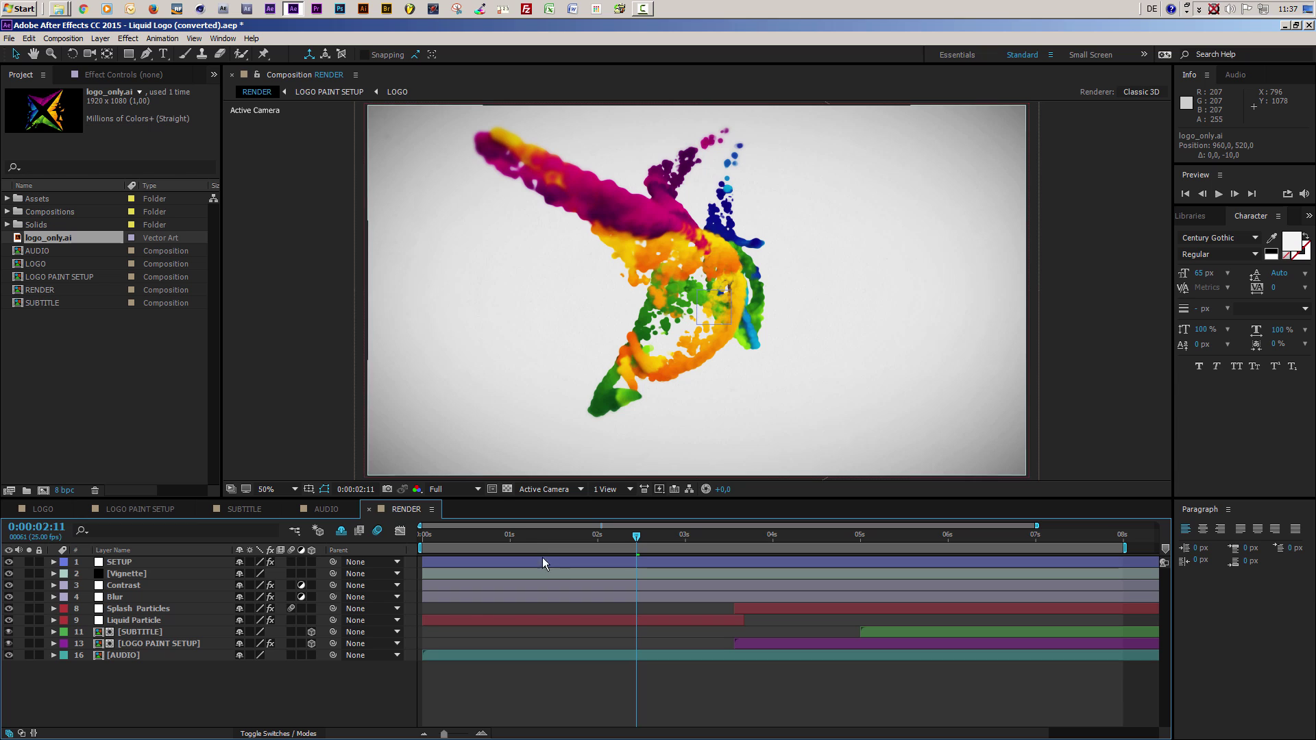
pyautogui.click(528, 535)
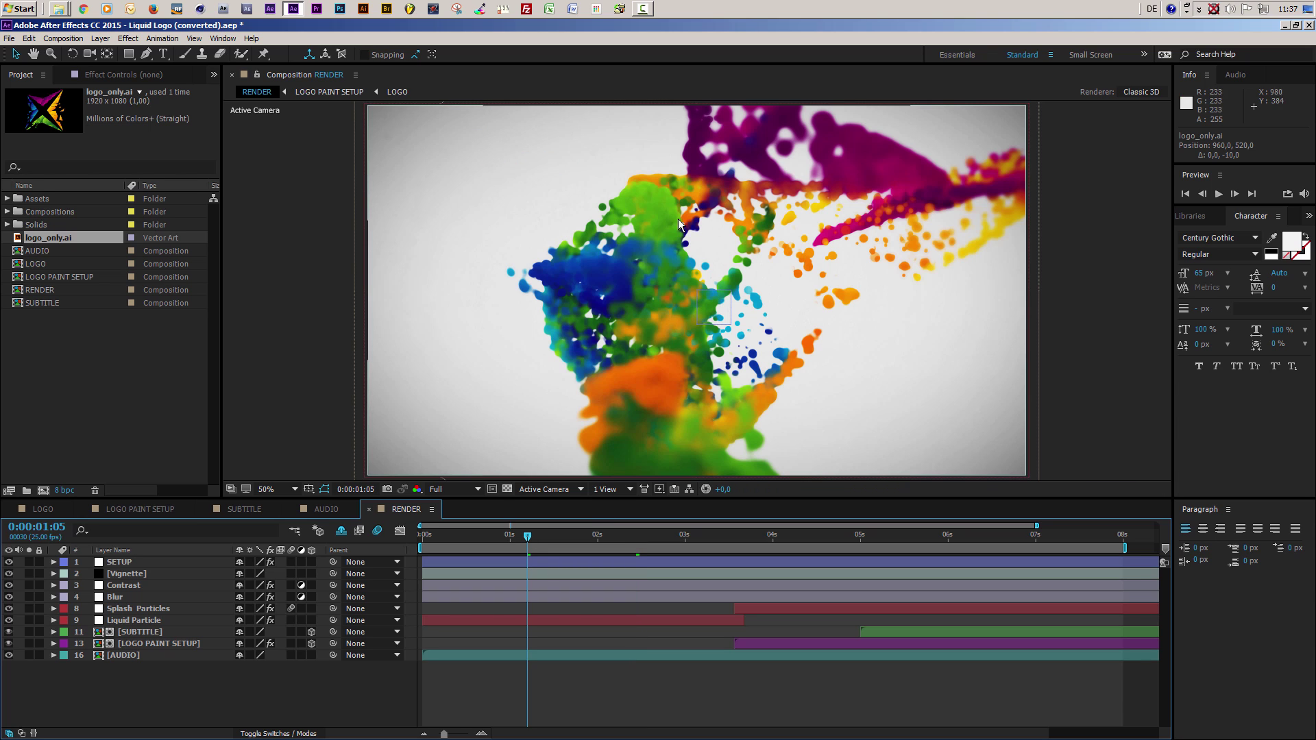
pyautogui.click(459, 538)
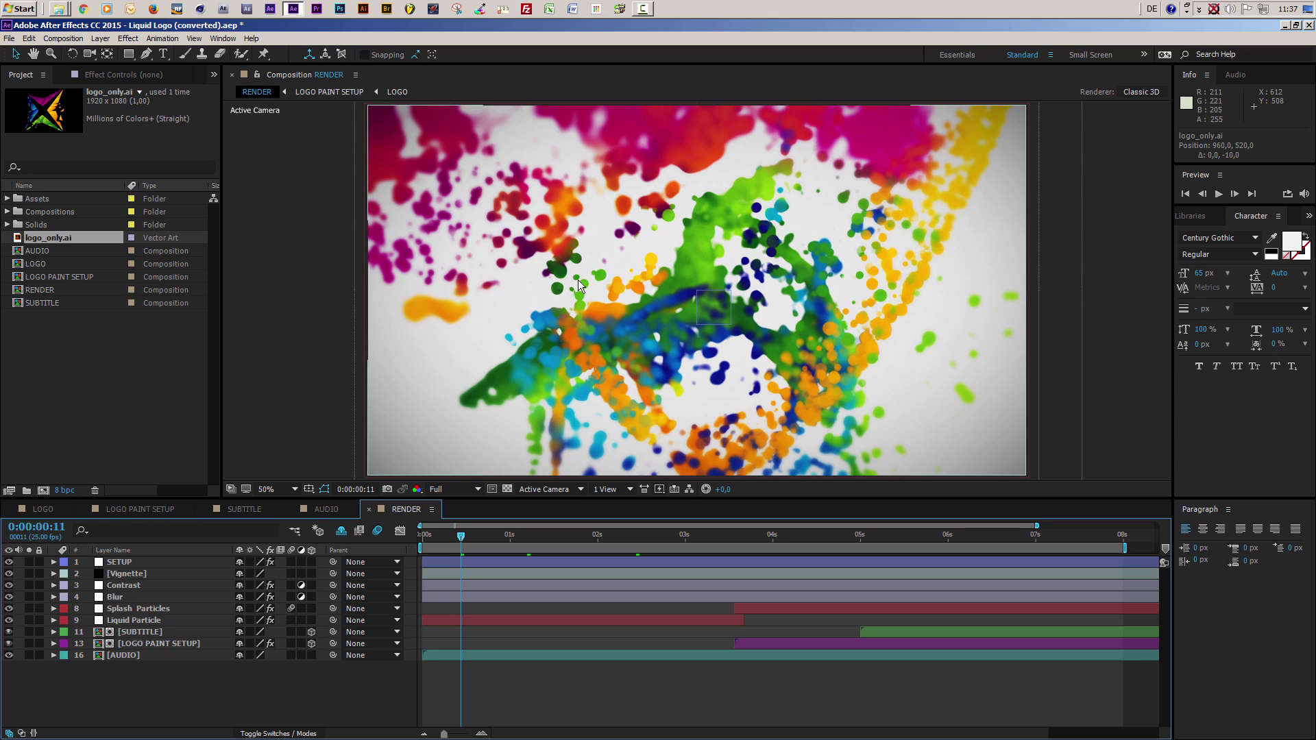
pyautogui.click(556, 538)
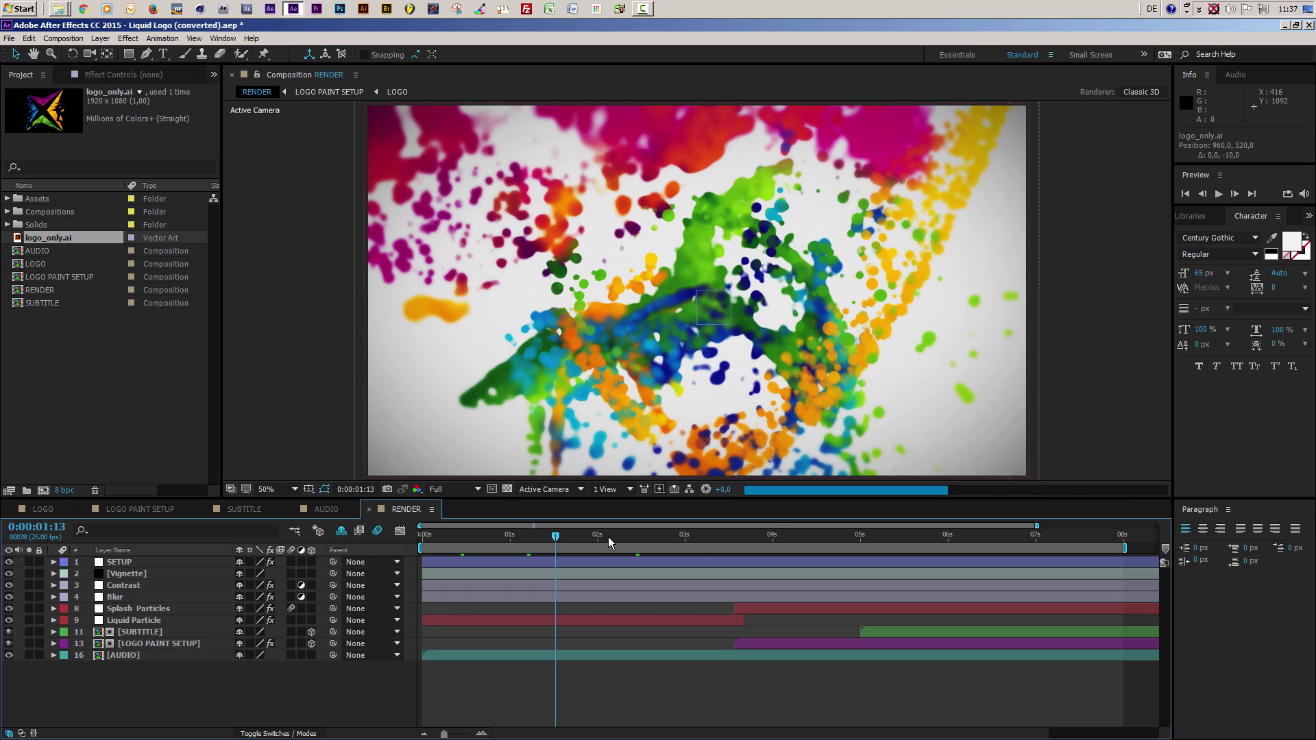
pyautogui.click(608, 537)
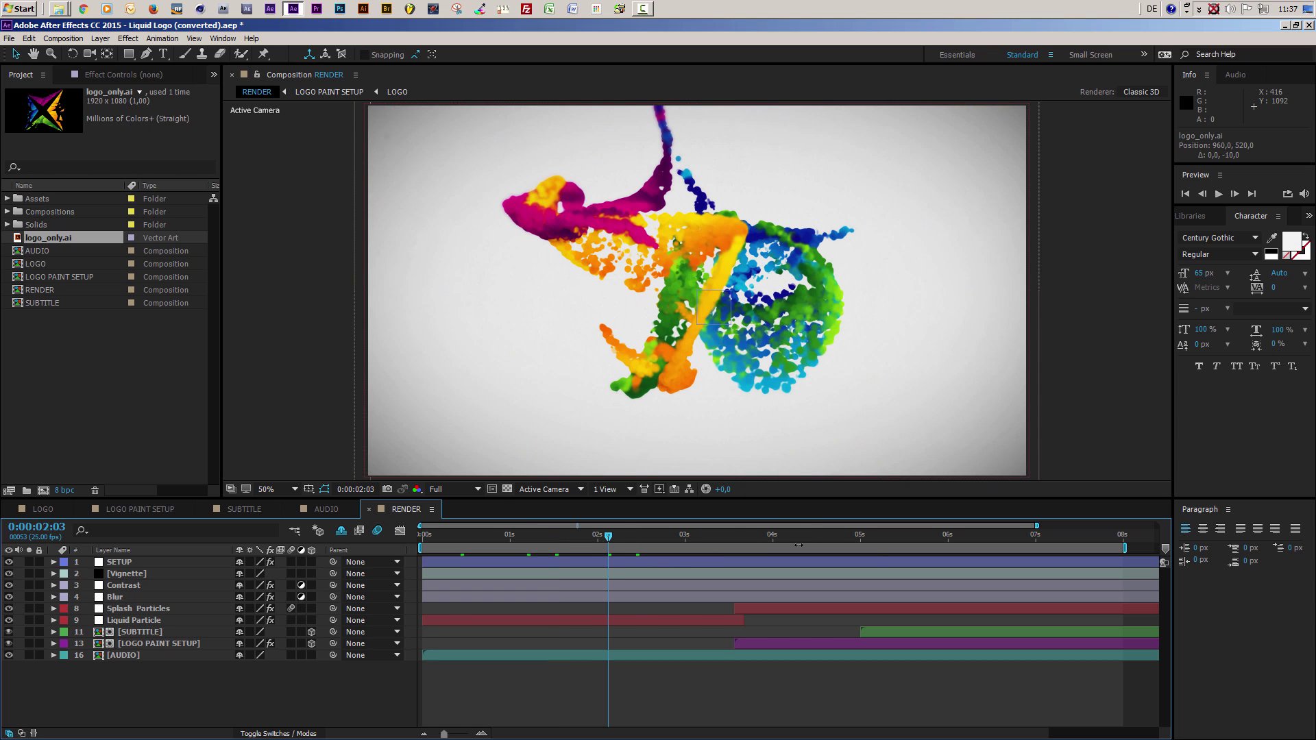
pyautogui.click(839, 535)
pyautogui.click(874, 537)
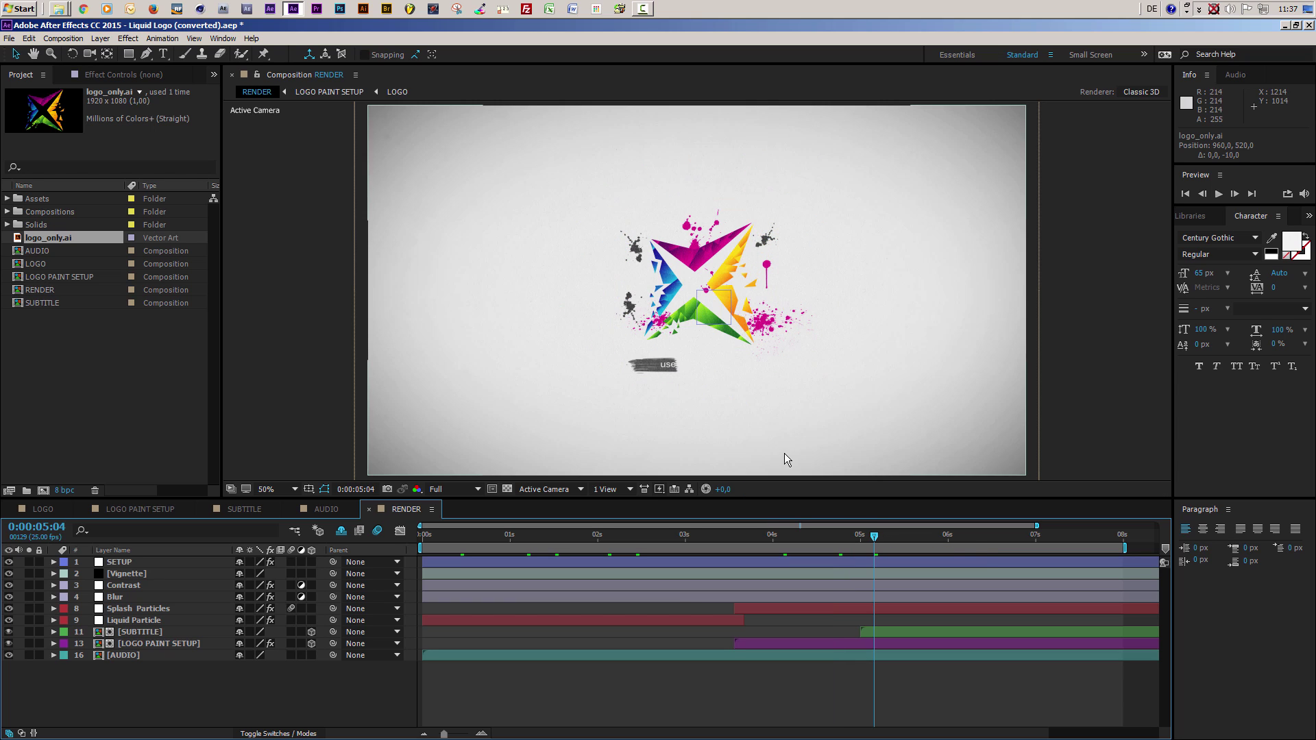
pyautogui.click(916, 537)
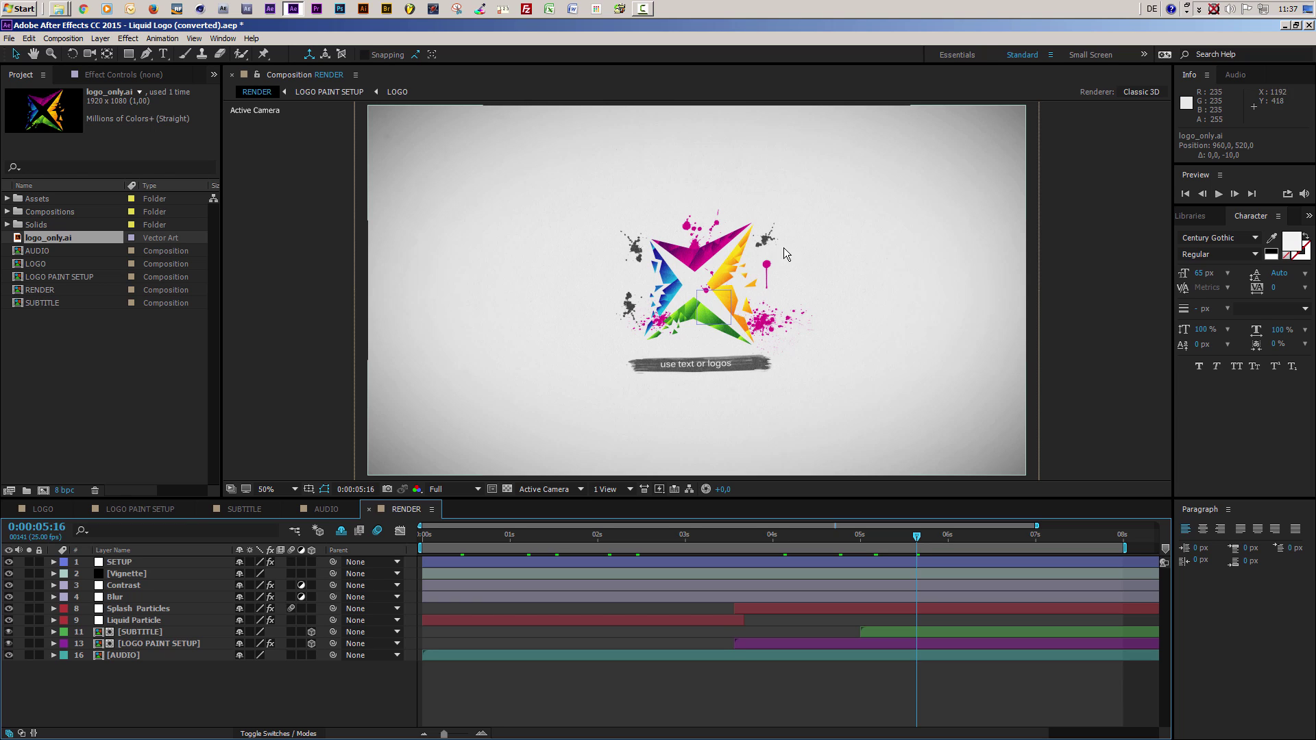
pyautogui.click(132, 508)
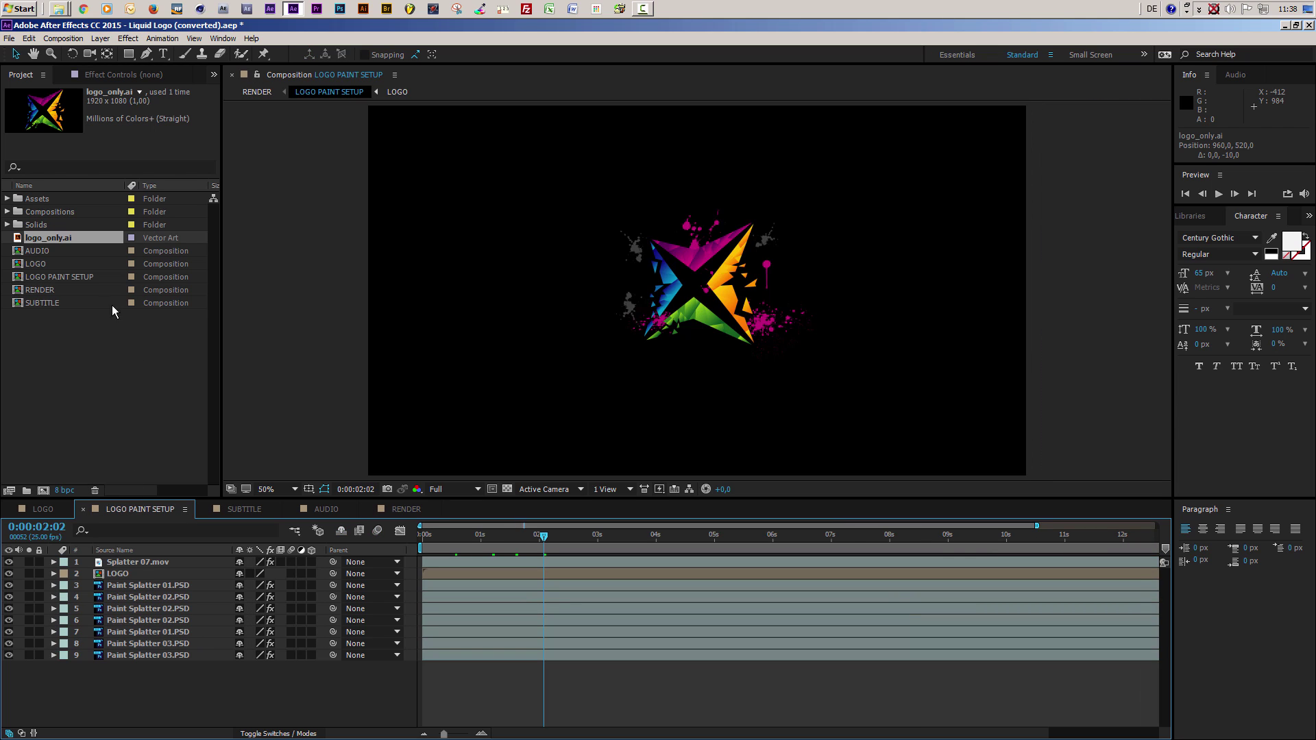
# Step: Show LOGO PAINT SETUP in the viewer at 100% over the transparency grid
pyautogui.click(75, 280)
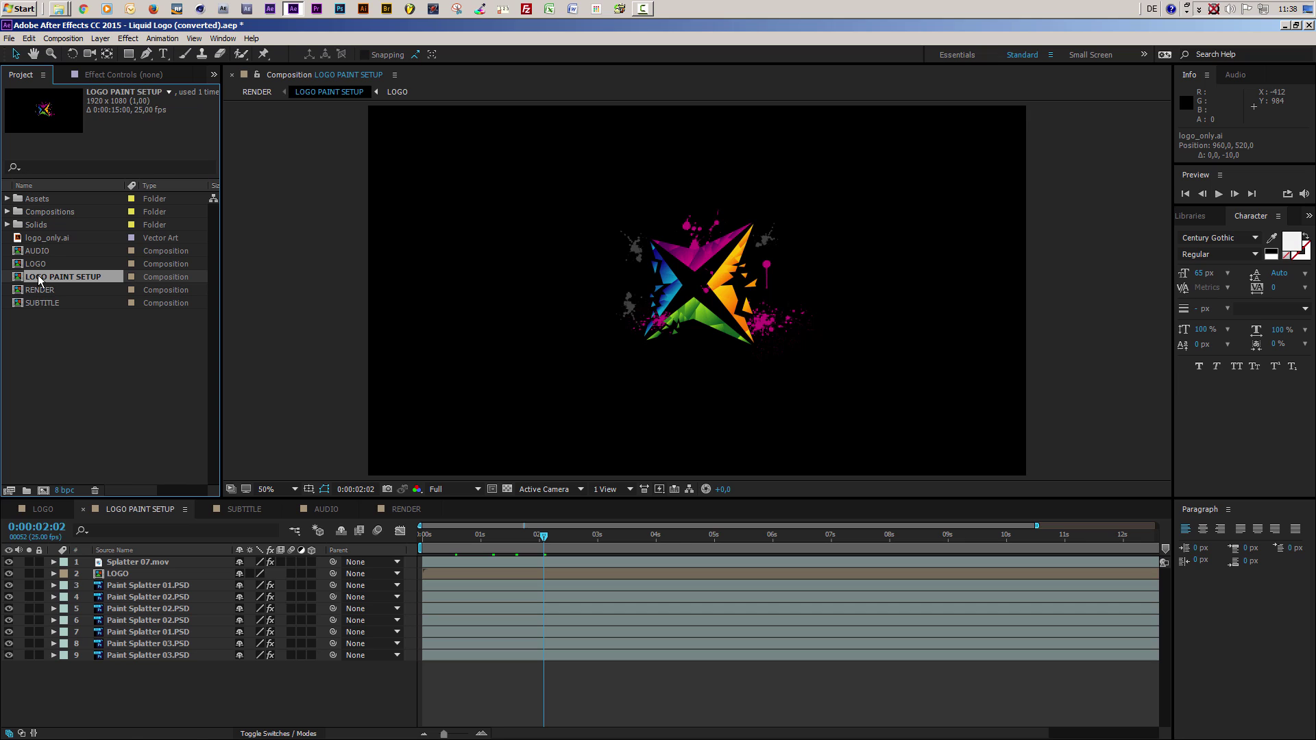
pyautogui.moveTo(18, 279); pyautogui.dragTo(408, 423)
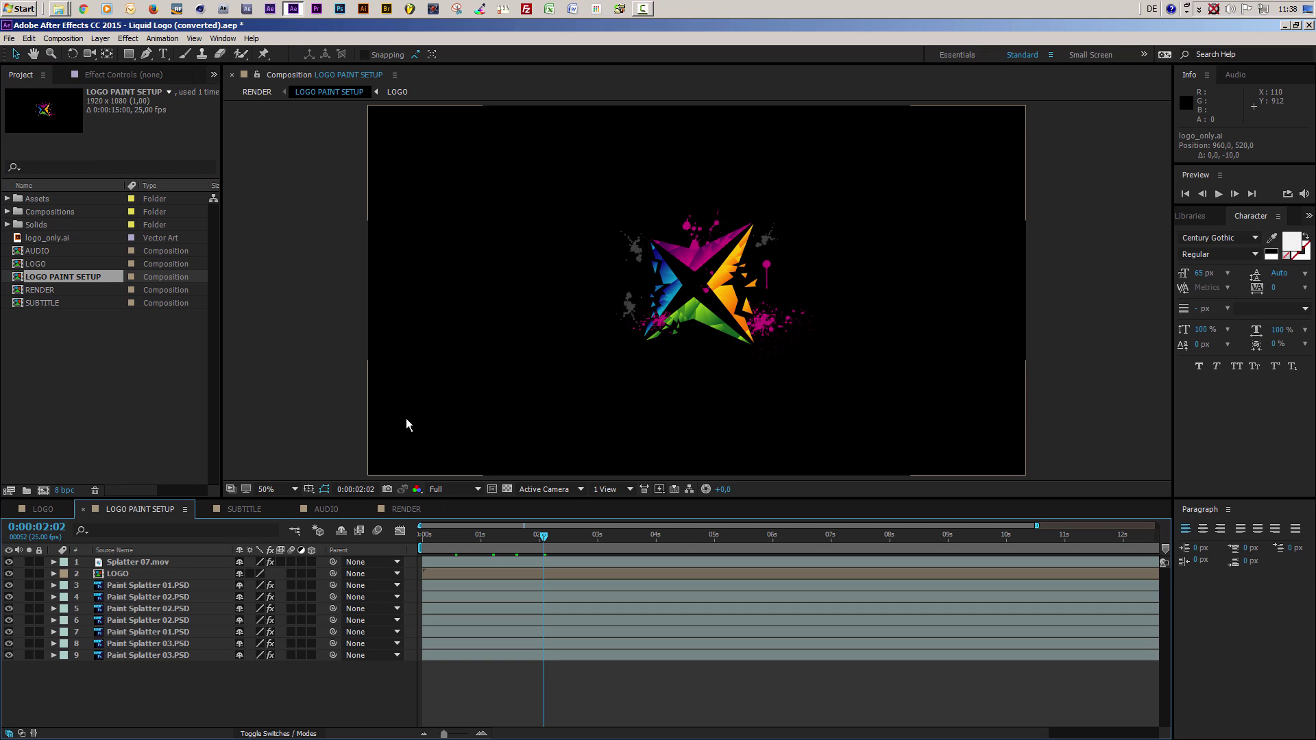
pyautogui.moveTo(583, 464); pyautogui.dragTo(606, 470)
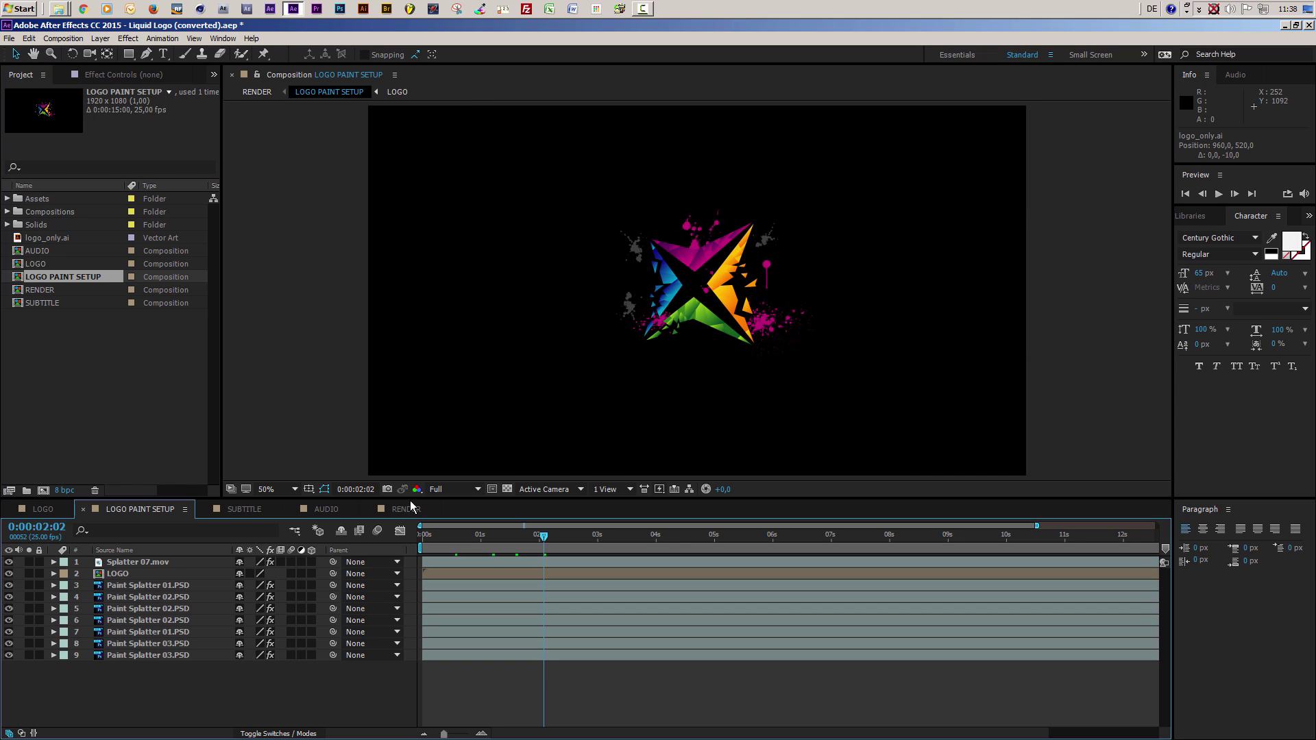
pyautogui.click(509, 488)
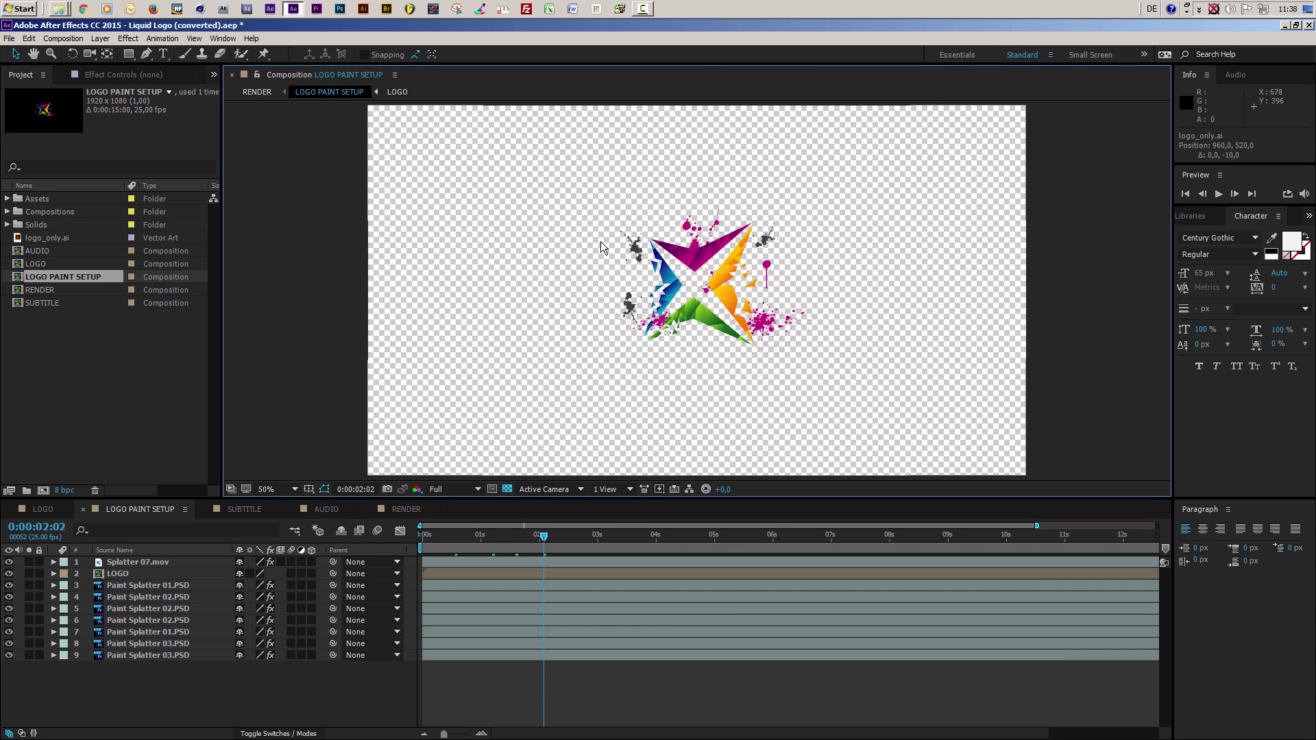
pyautogui.press('/')
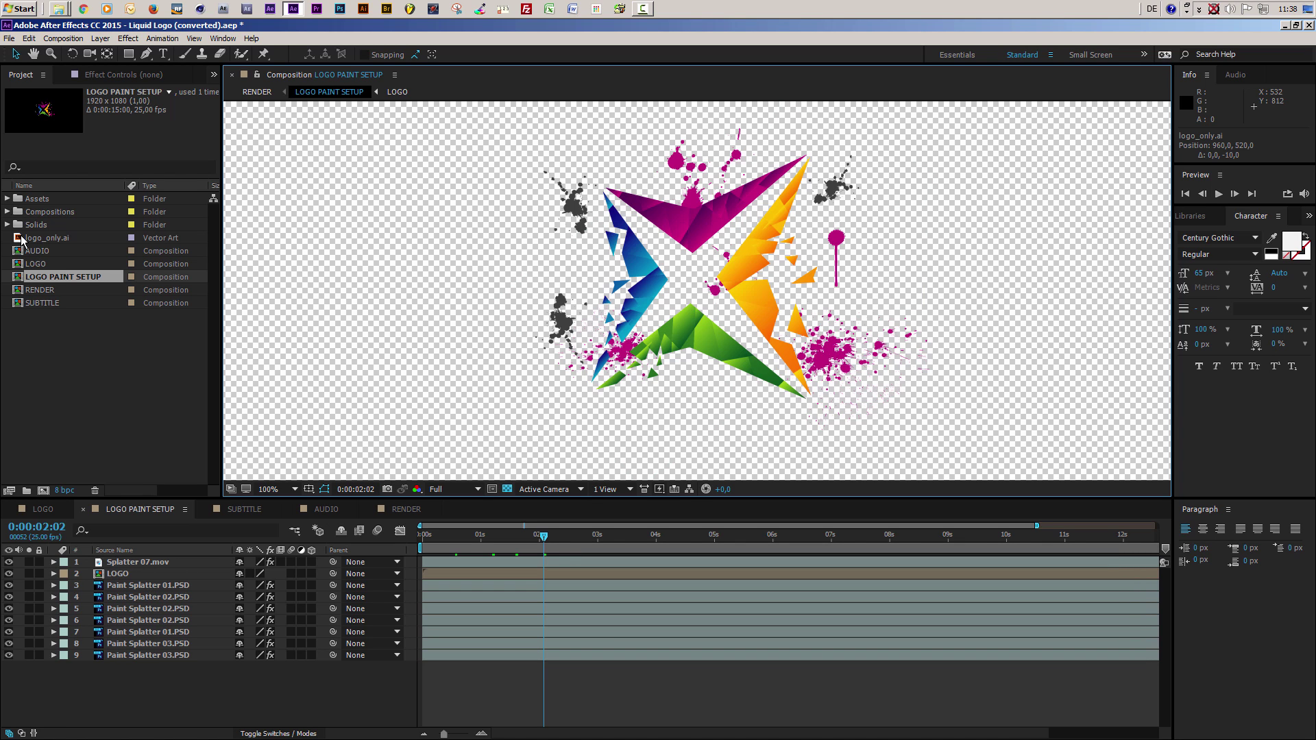
# Step: Browse the Assets > Paint Elements splatter and brush clips
pyautogui.click(8, 198)
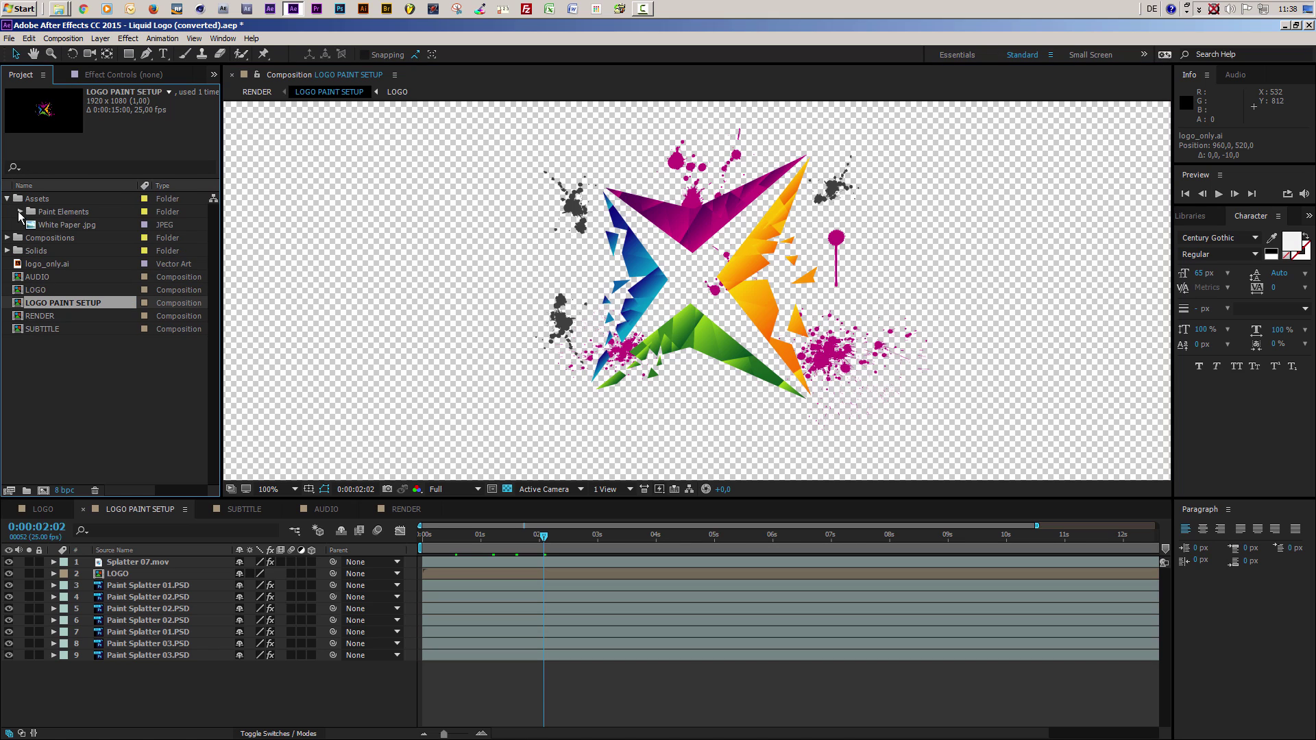
pyautogui.click(20, 212)
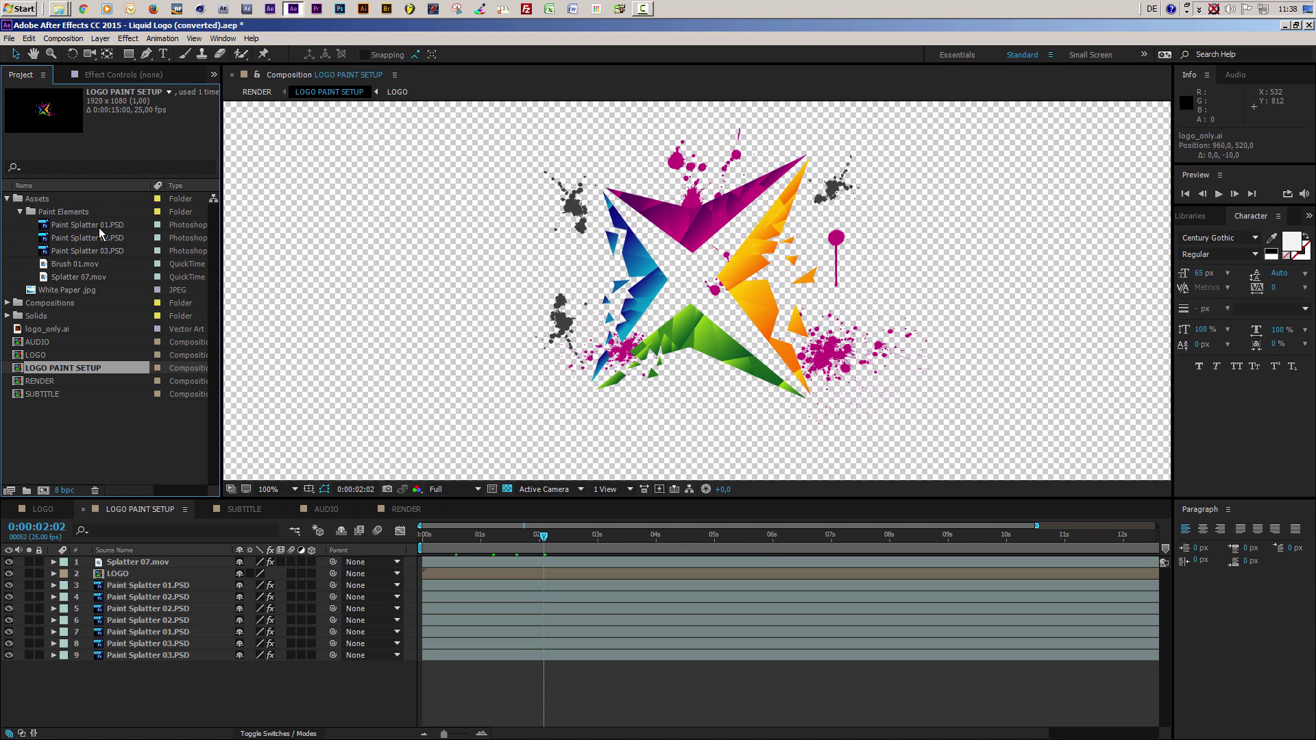
pyautogui.click(98, 233)
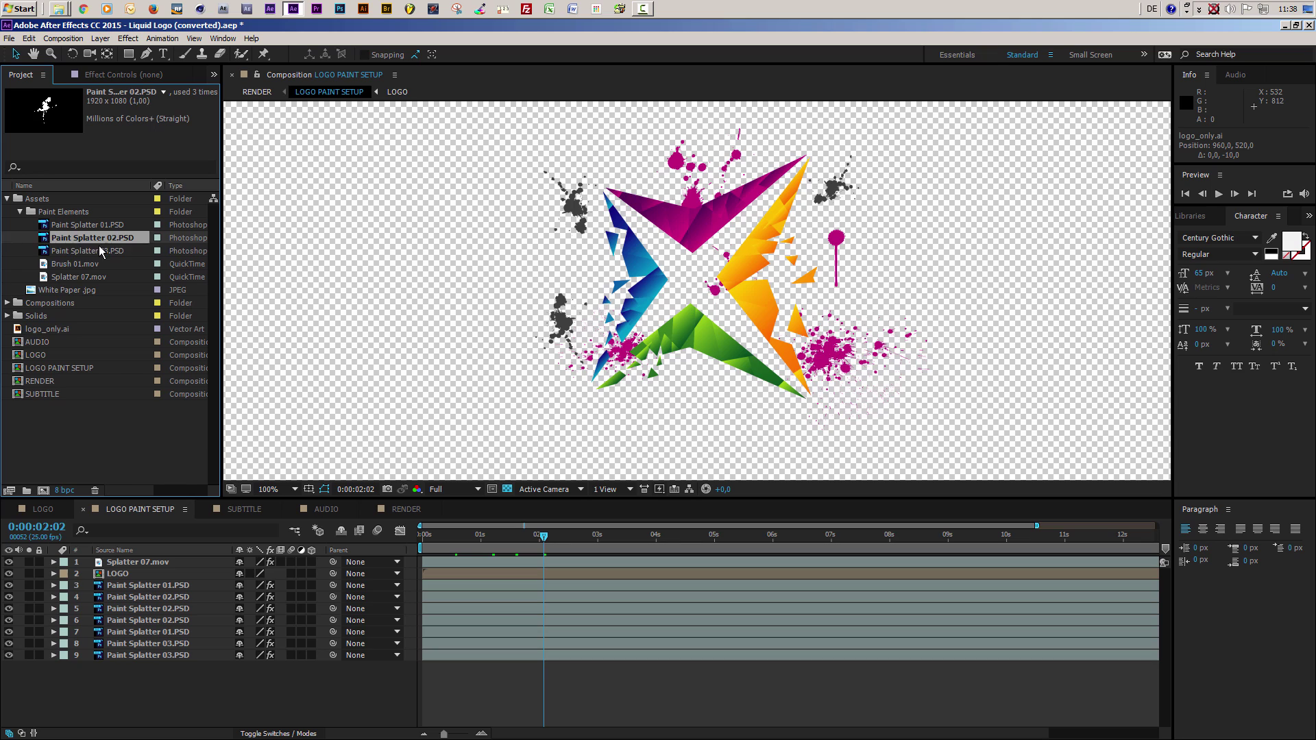
pyautogui.click(98, 249)
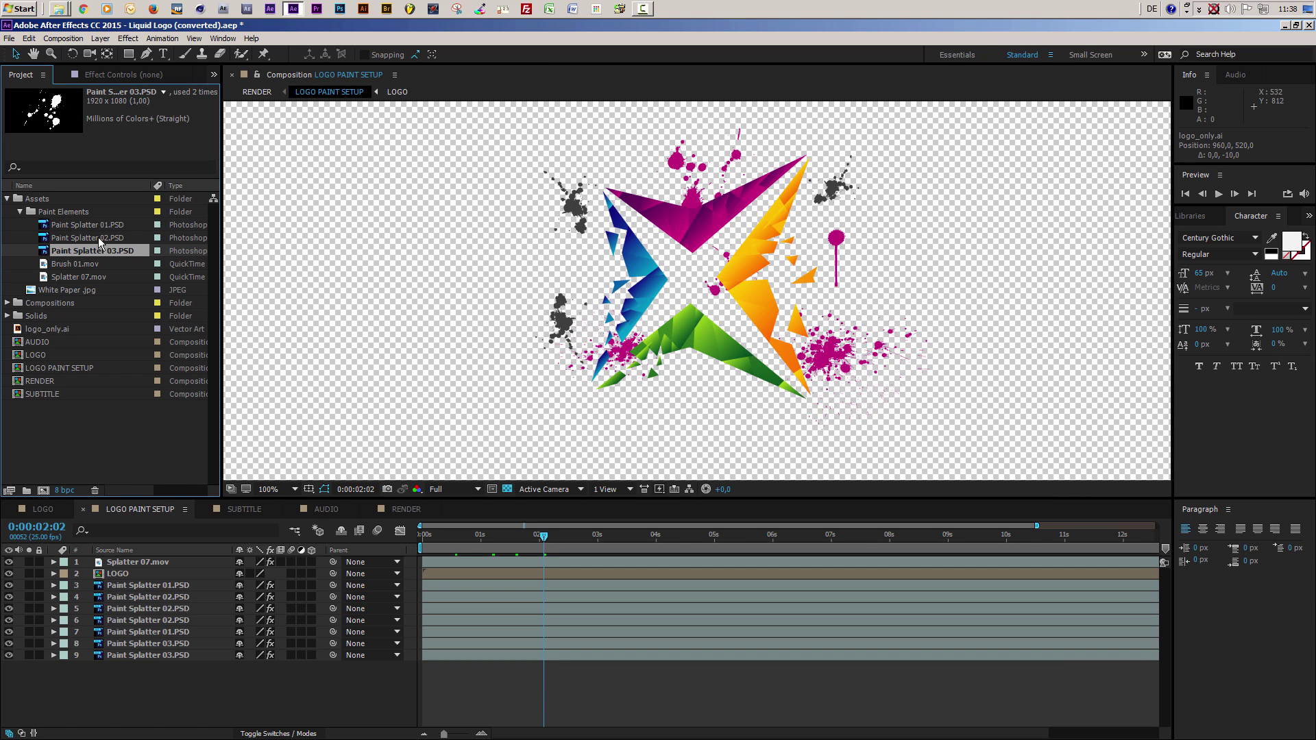
pyautogui.click(87, 277)
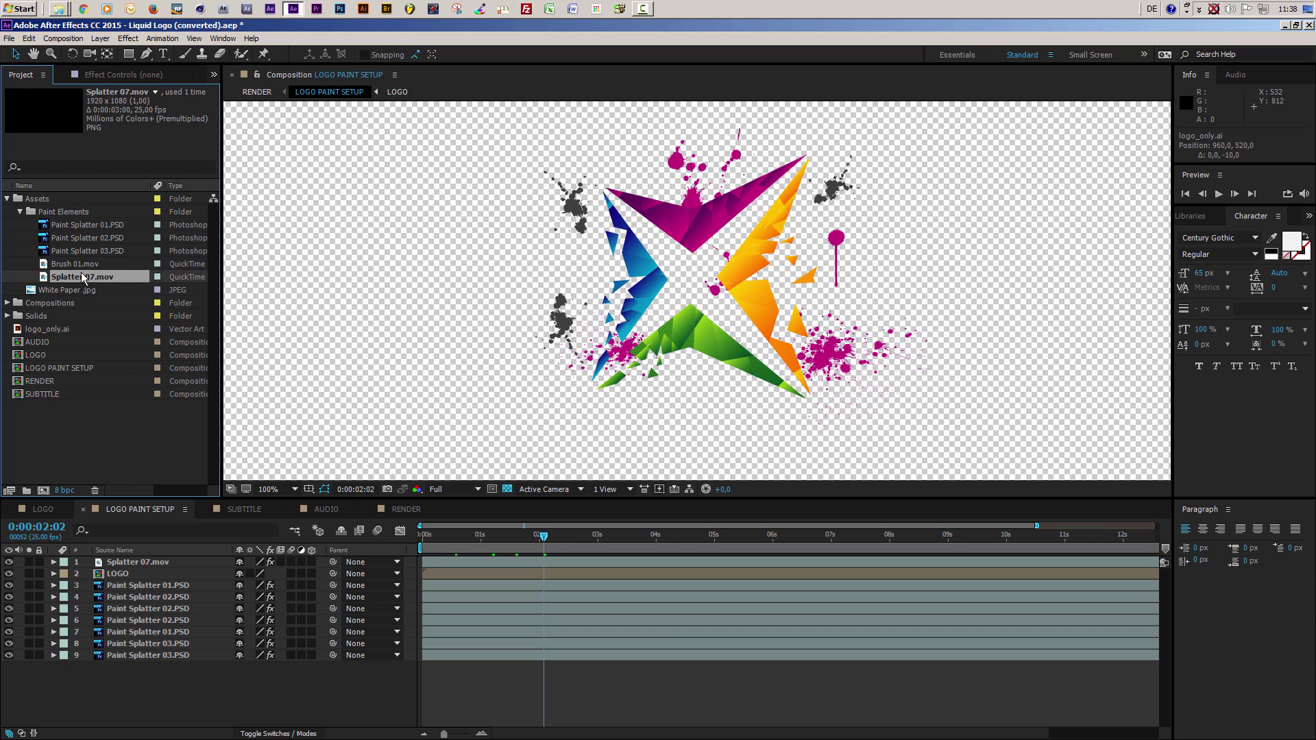
pyautogui.click(69, 266)
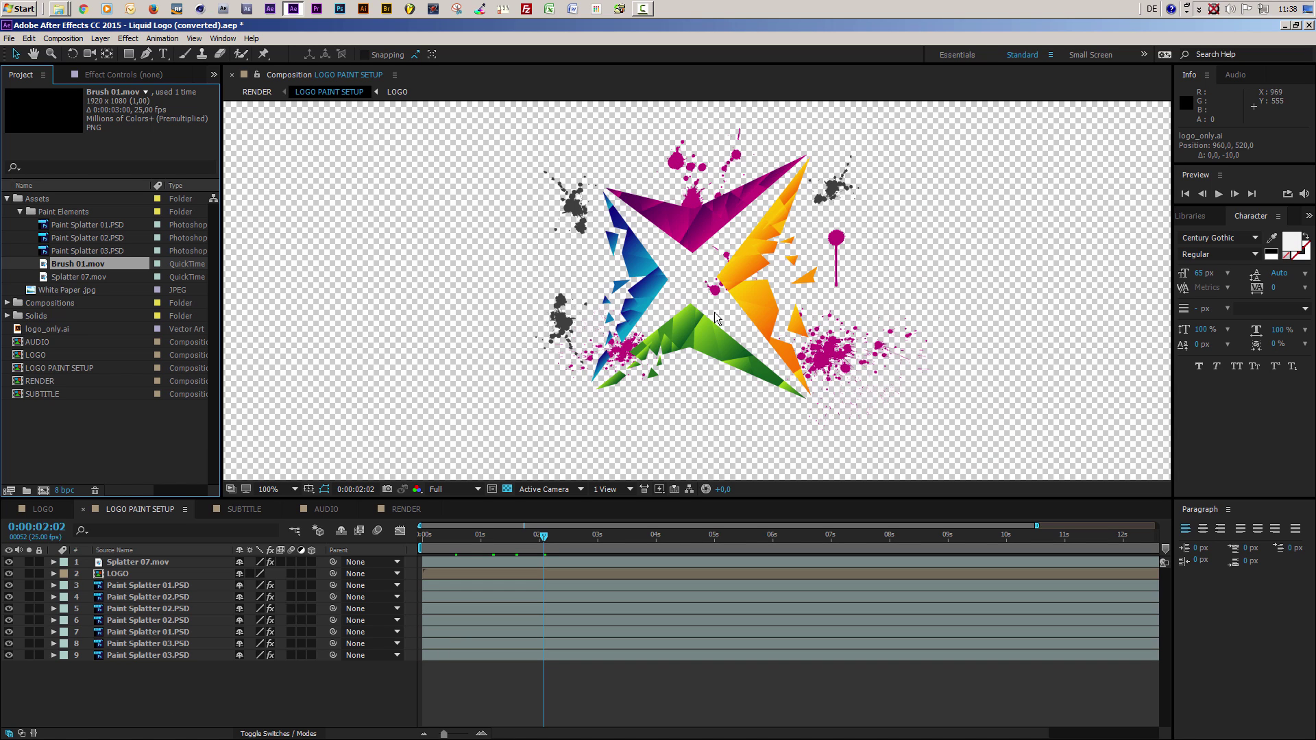
# Step: Move Paint Splatter 01 near the star's lower-left arm, scale it to 18% and rotate it to -162°
pyautogui.click(189, 585)
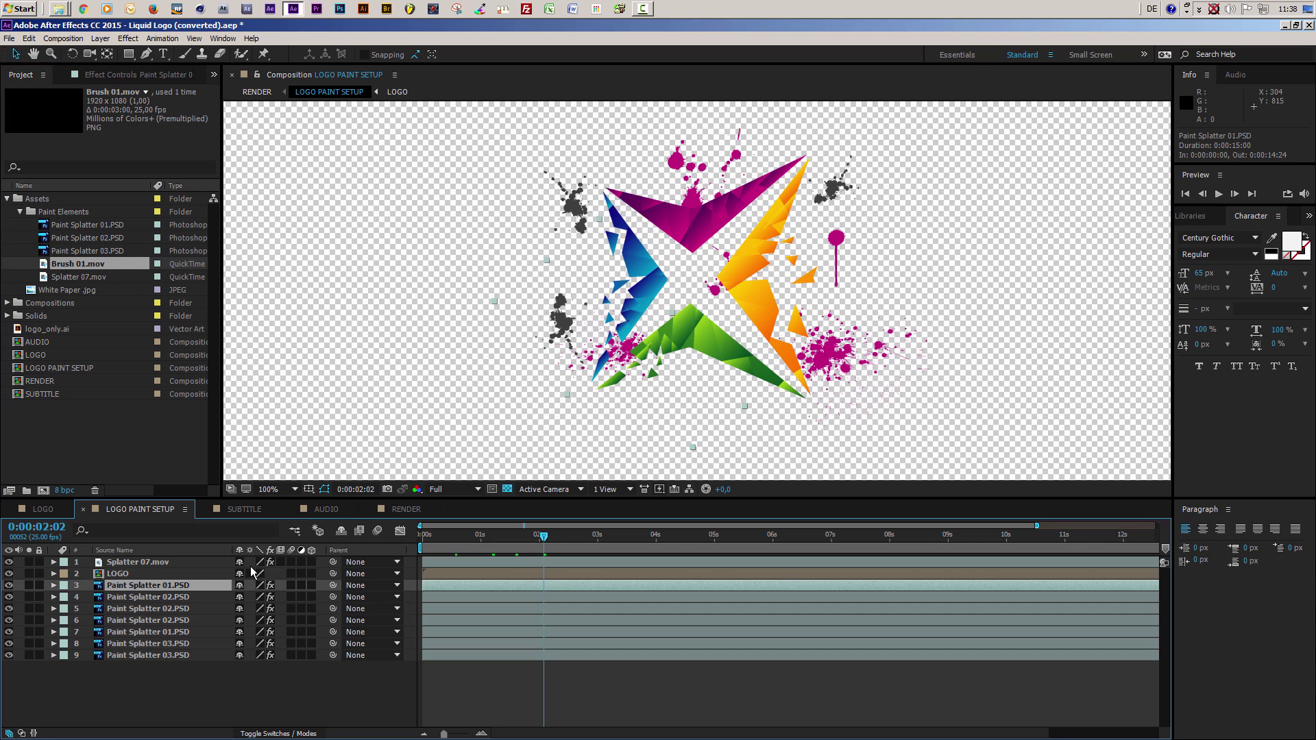
pyautogui.moveTo(626, 344); pyautogui.dragTo(656, 347)
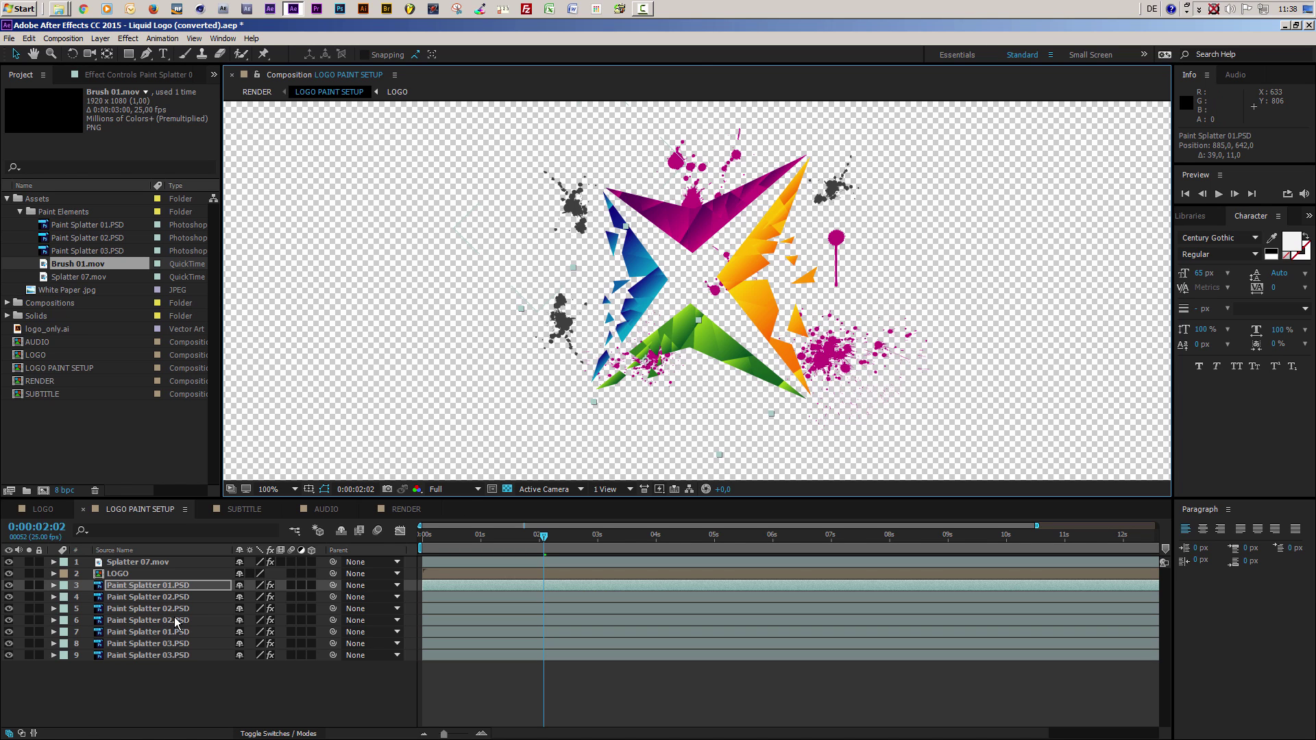
pyautogui.press('s')
pyautogui.moveTo(255, 597); pyautogui.dragTo(258, 601)
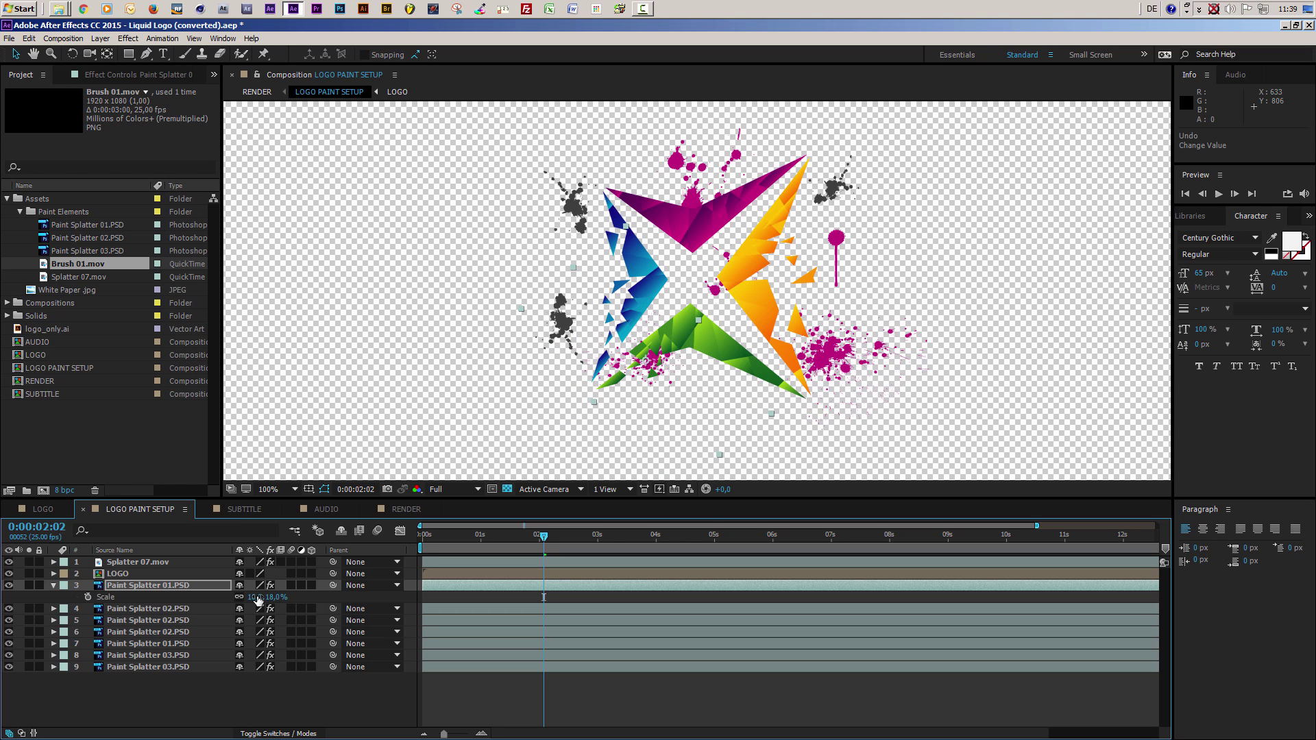
pyautogui.click(162, 587)
pyautogui.press('r')
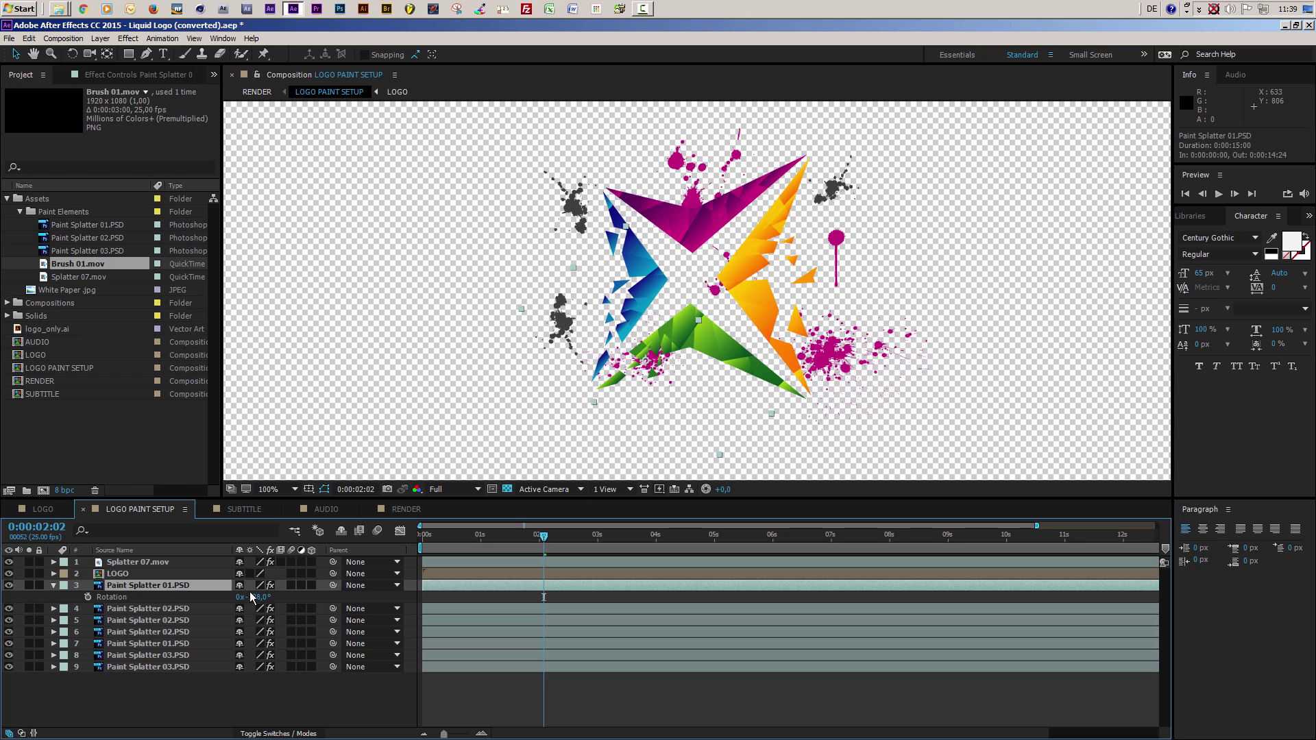
pyautogui.moveTo(260, 602)
pyautogui.mouseDown()
pyautogui.moveTo(236, 598)
pyautogui.moveTo(247, 600)
pyautogui.mouseUp()
pyautogui.moveTo(657, 371)
pyautogui.mouseDown()
pyautogui.moveTo(626, 394)
pyautogui.moveTo(660, 364)
pyautogui.mouseUp()
pyautogui.press('s')
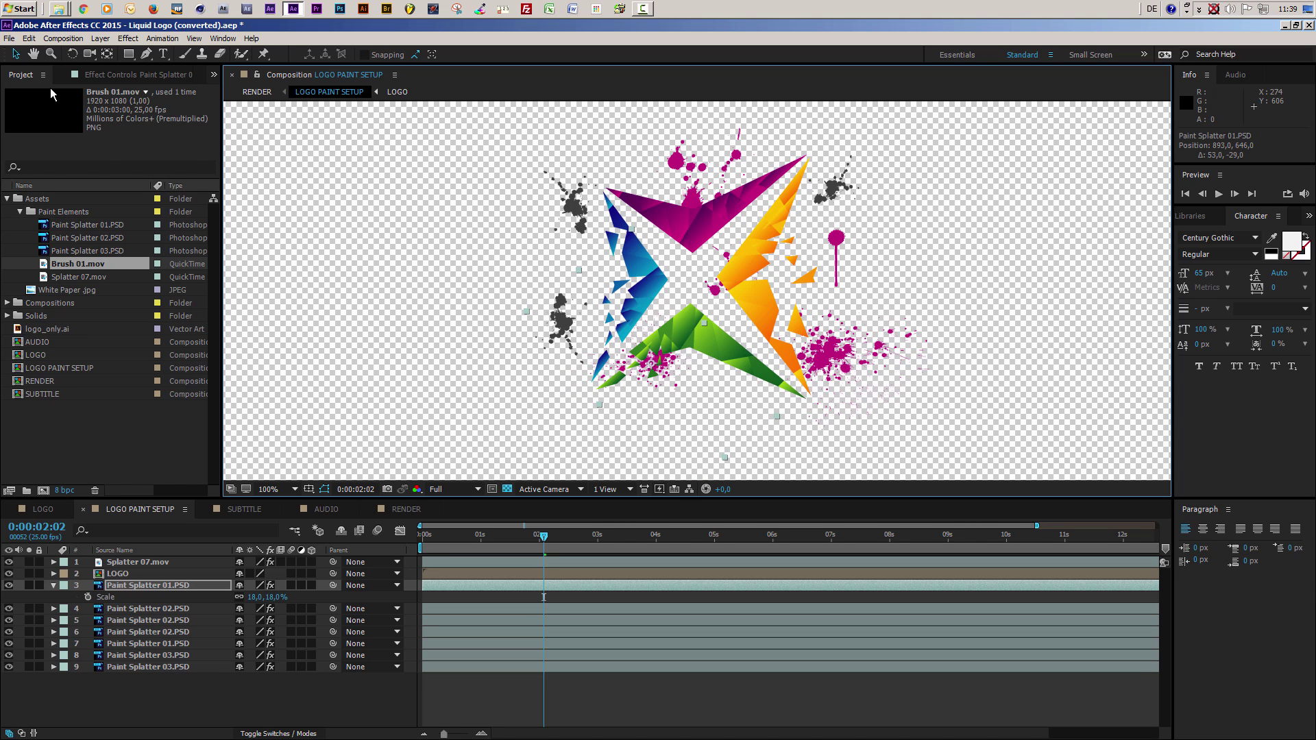
pyautogui.click(117, 73)
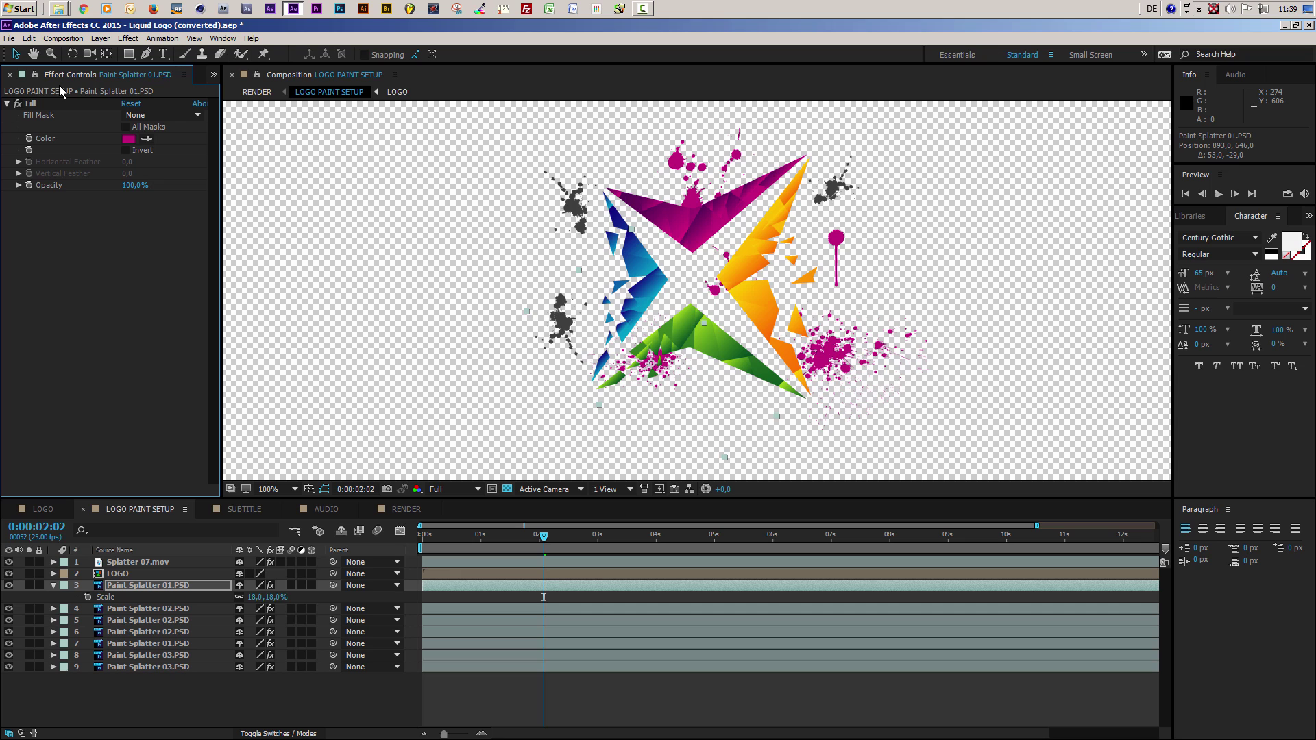
# Step: In Paint Splatter 01's Effect Controls, eyedropper the star's green into the Fill colour
pyautogui.click(229, 39)
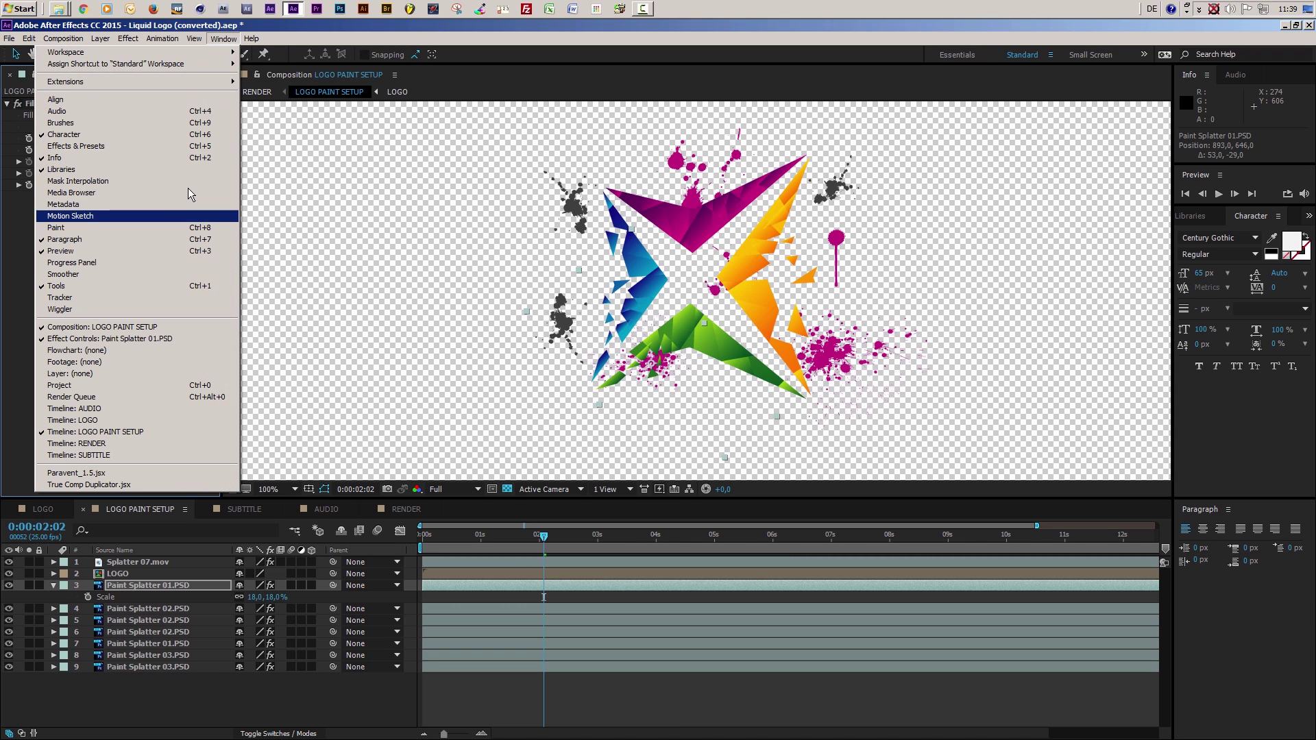
pyautogui.click(90, 337)
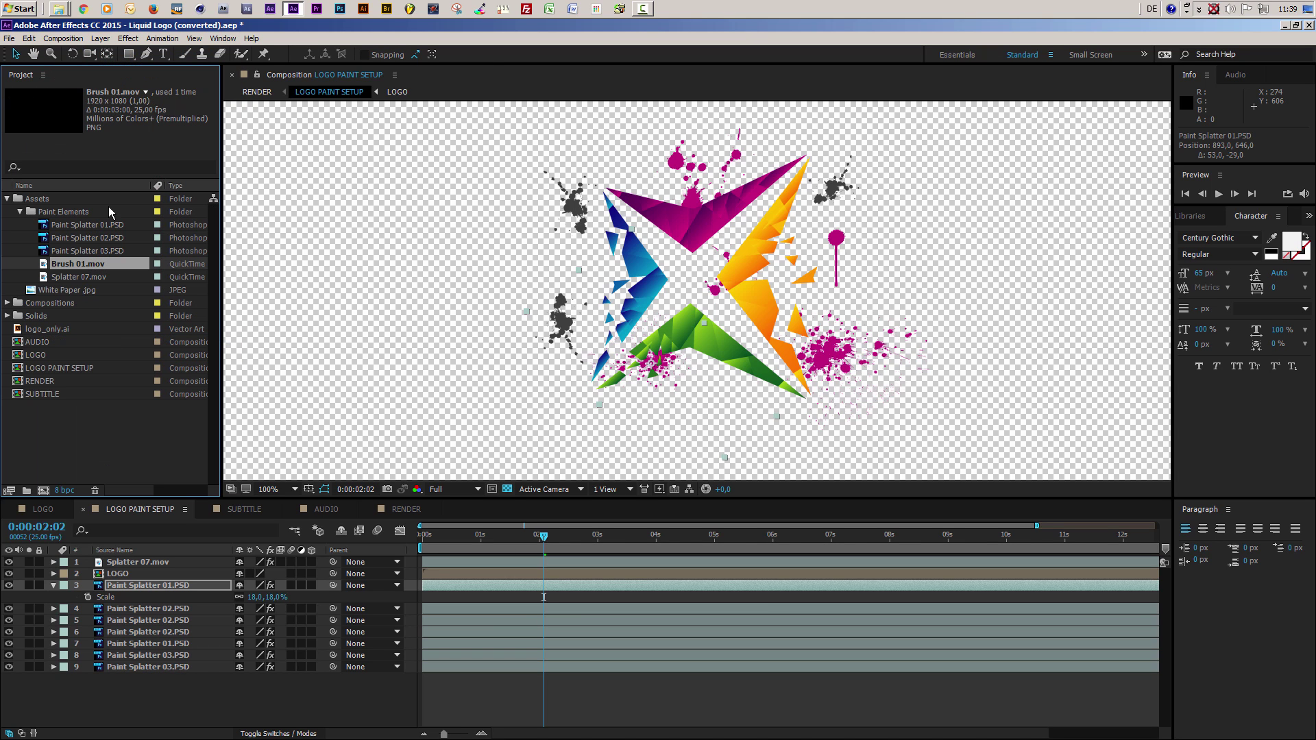
pyautogui.click(137, 584)
pyautogui.click(223, 38)
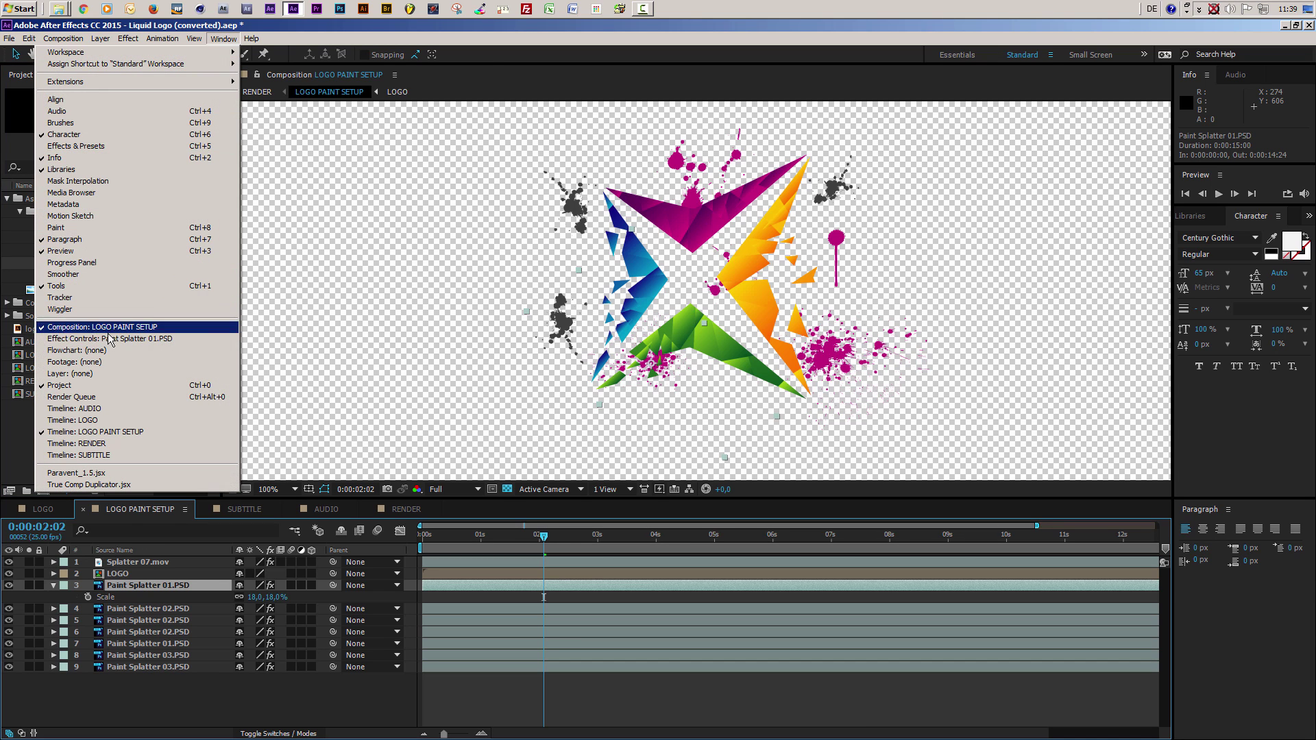
pyautogui.click(108, 340)
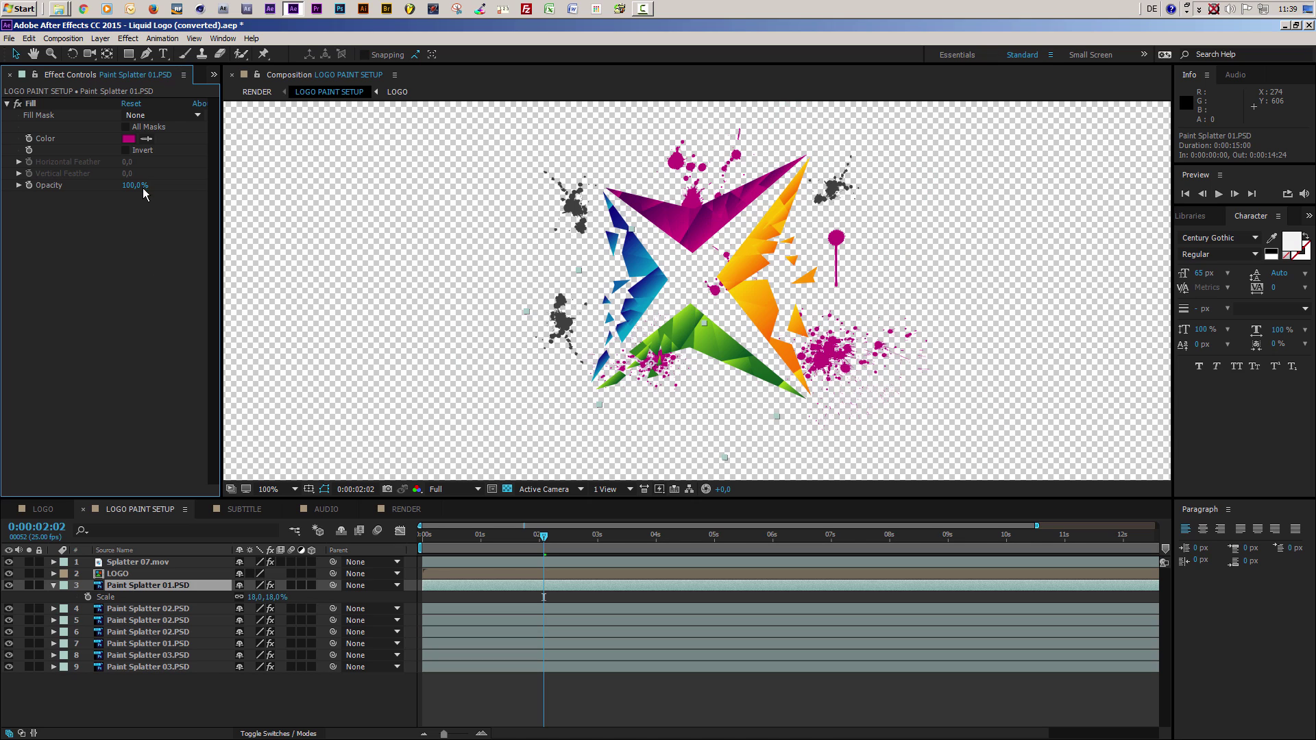
pyautogui.click(147, 139)
pyautogui.click(657, 336)
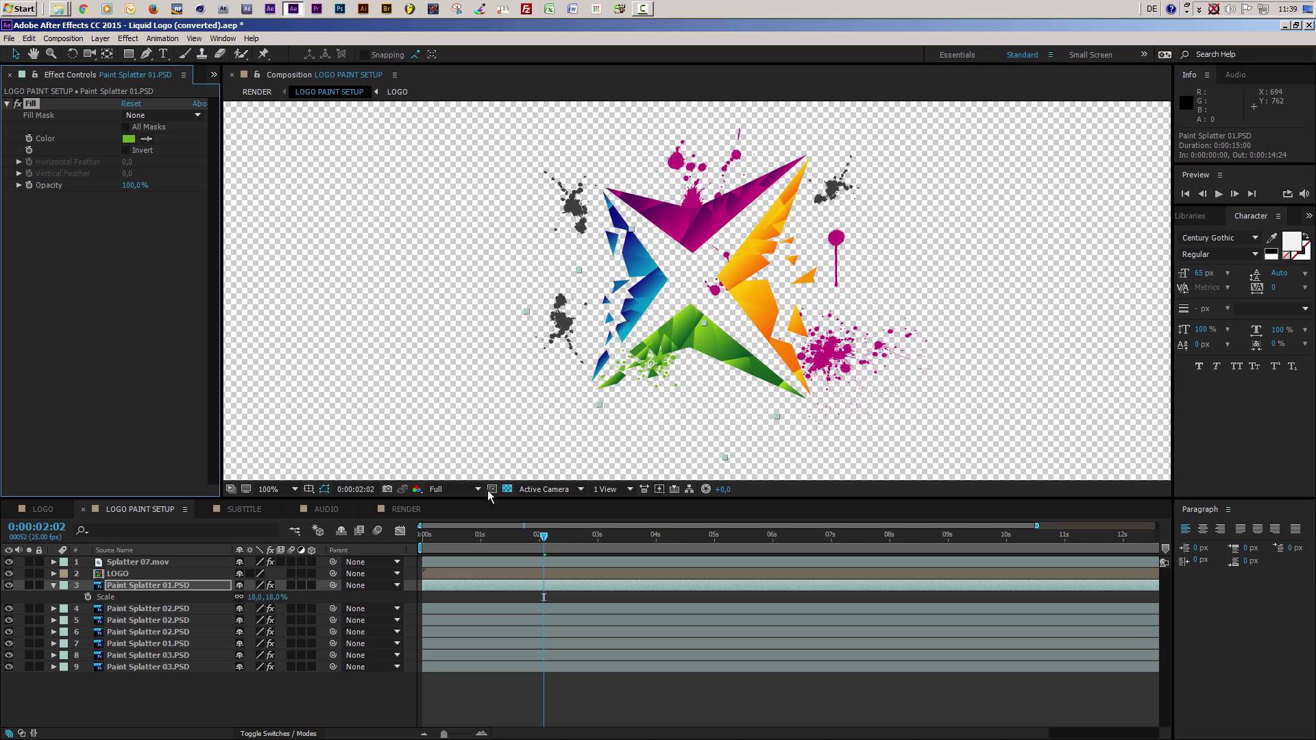
# Step: Move the Paint Splatter 02 splatter beside the orange arm, scale it to 23% and fill it orange
pyautogui.click(123, 612)
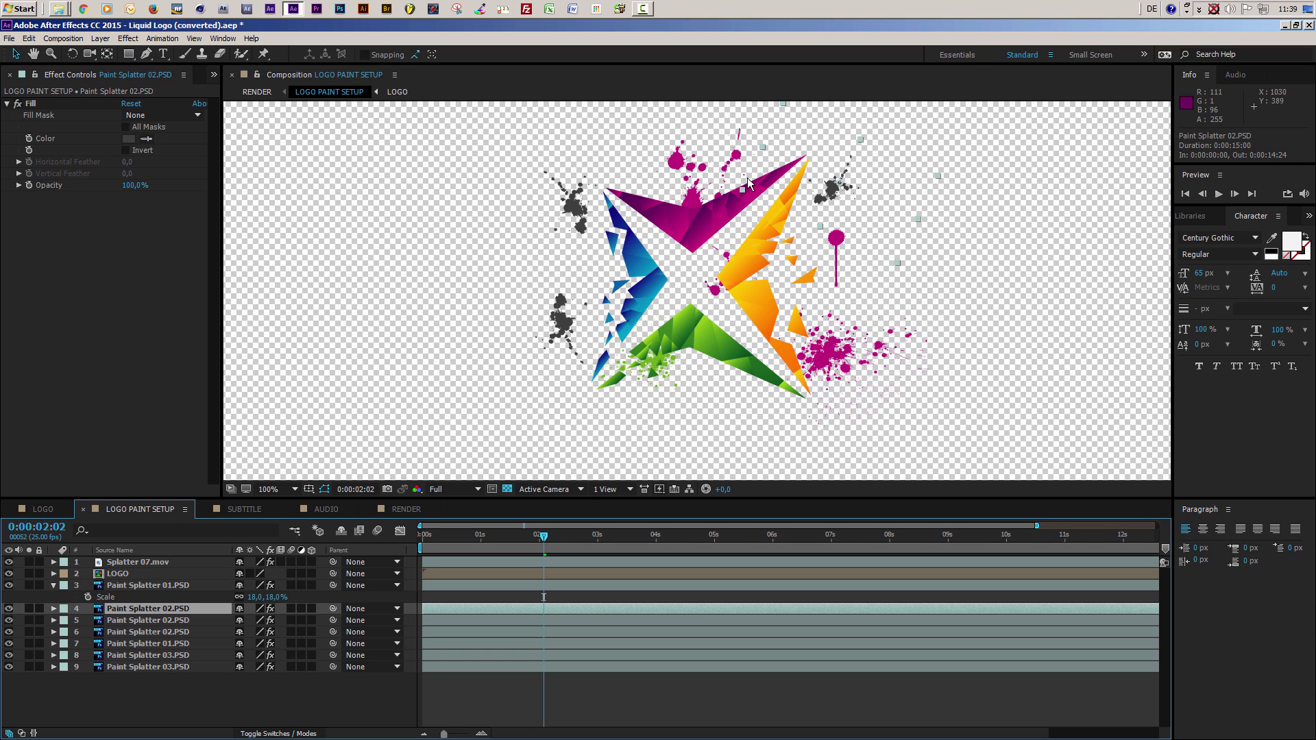
pyautogui.moveTo(846, 183)
pyautogui.mouseDown()
pyautogui.moveTo(799, 192)
pyautogui.moveTo(810, 192)
pyautogui.mouseUp()
pyautogui.press('s')
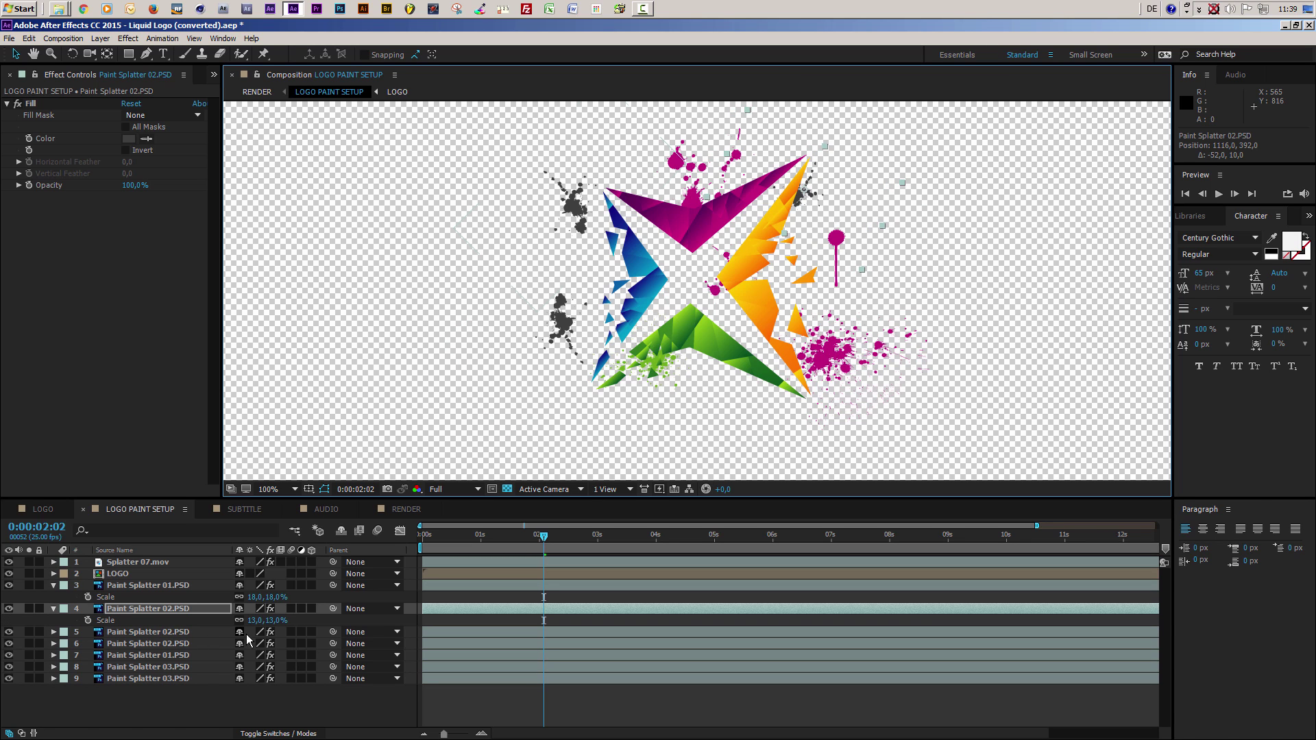
pyautogui.moveTo(272, 621); pyautogui.dragTo(299, 622)
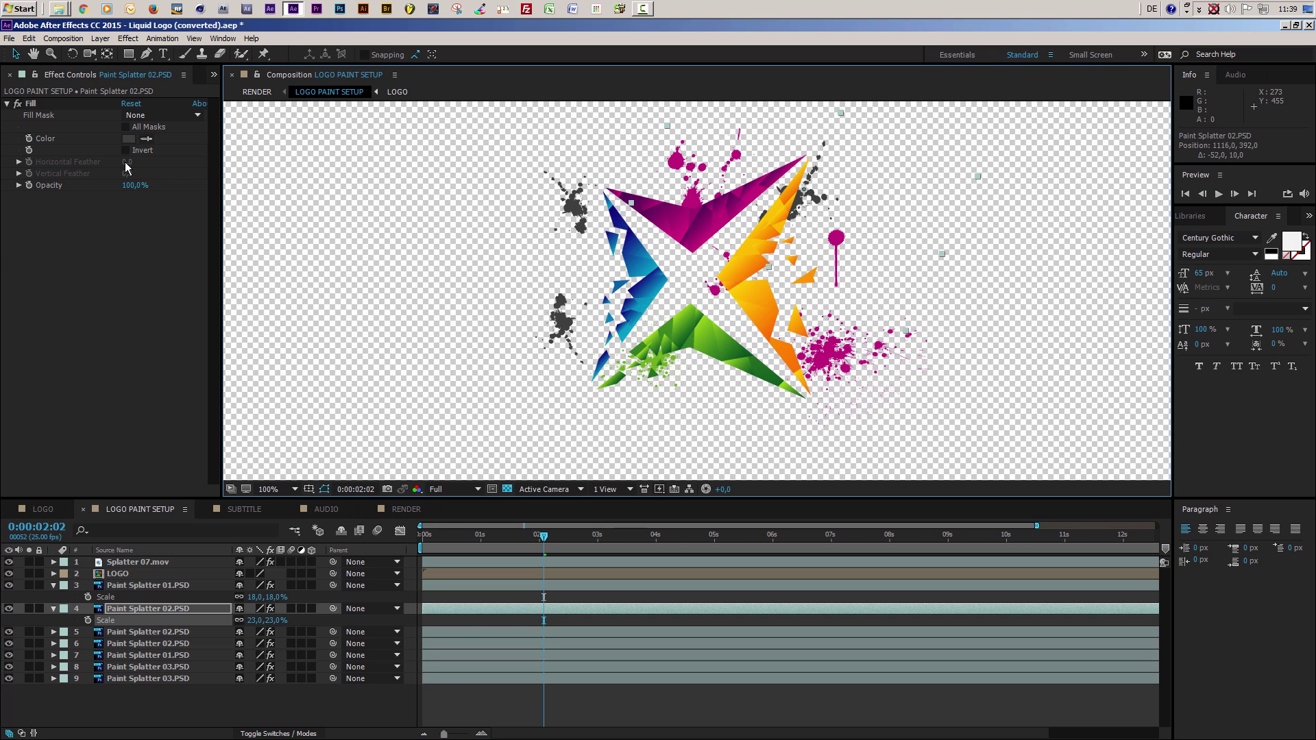
pyautogui.click(150, 140)
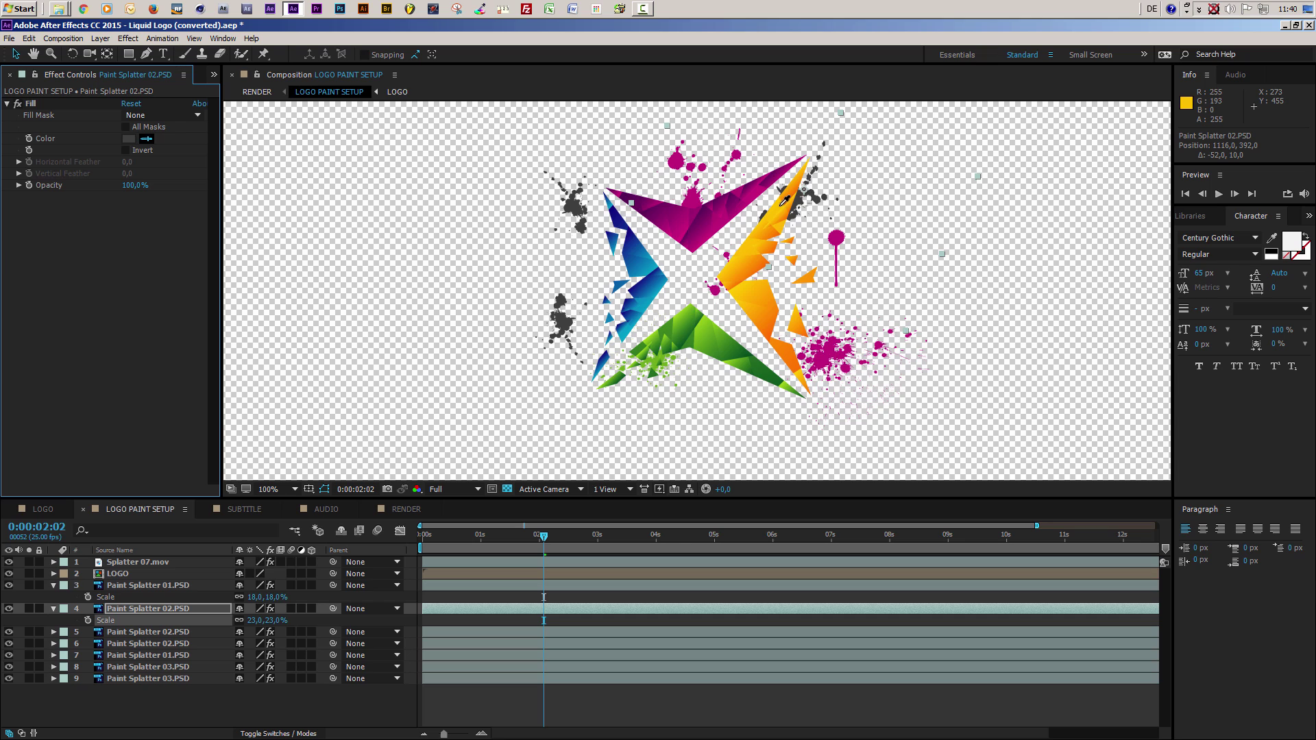
pyautogui.click(789, 192)
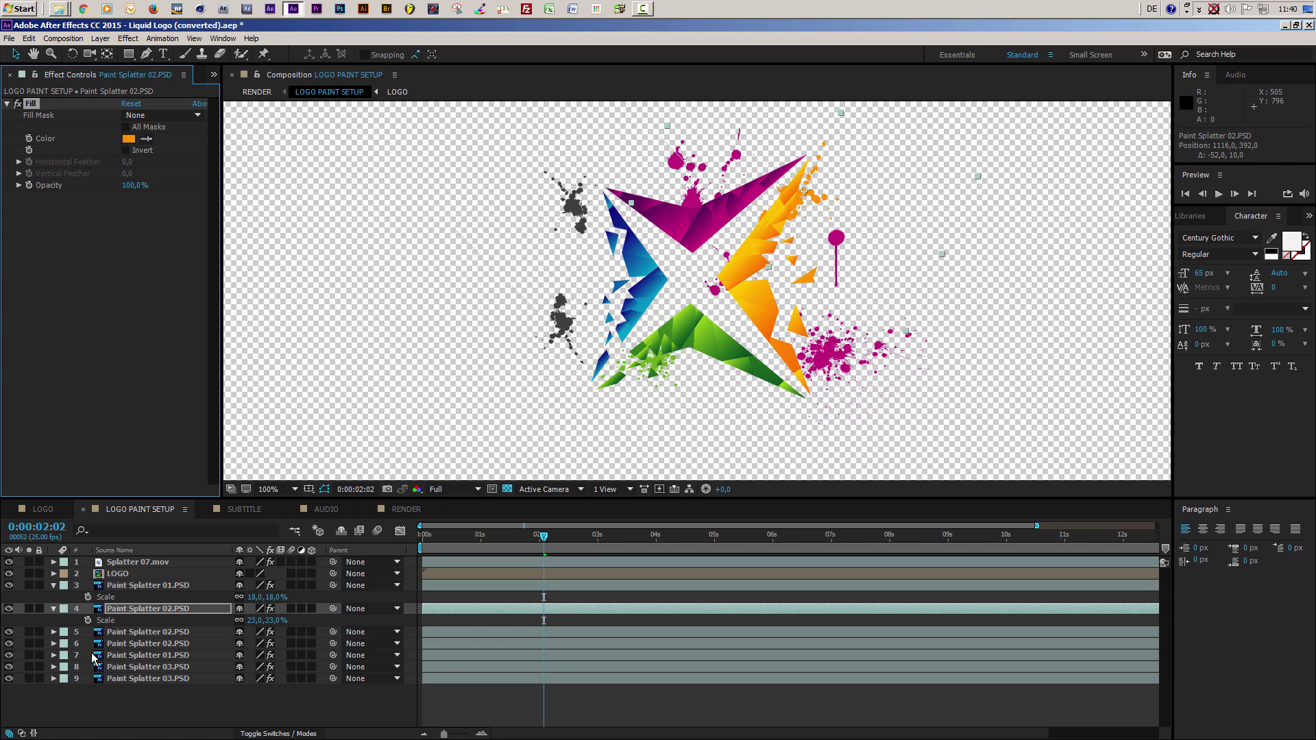
# Step: Move the next grey splatter onto the blue arm and fill it with that blue
pyautogui.click(124, 632)
pyautogui.moveTo(546, 314); pyautogui.dragTo(648, 275)
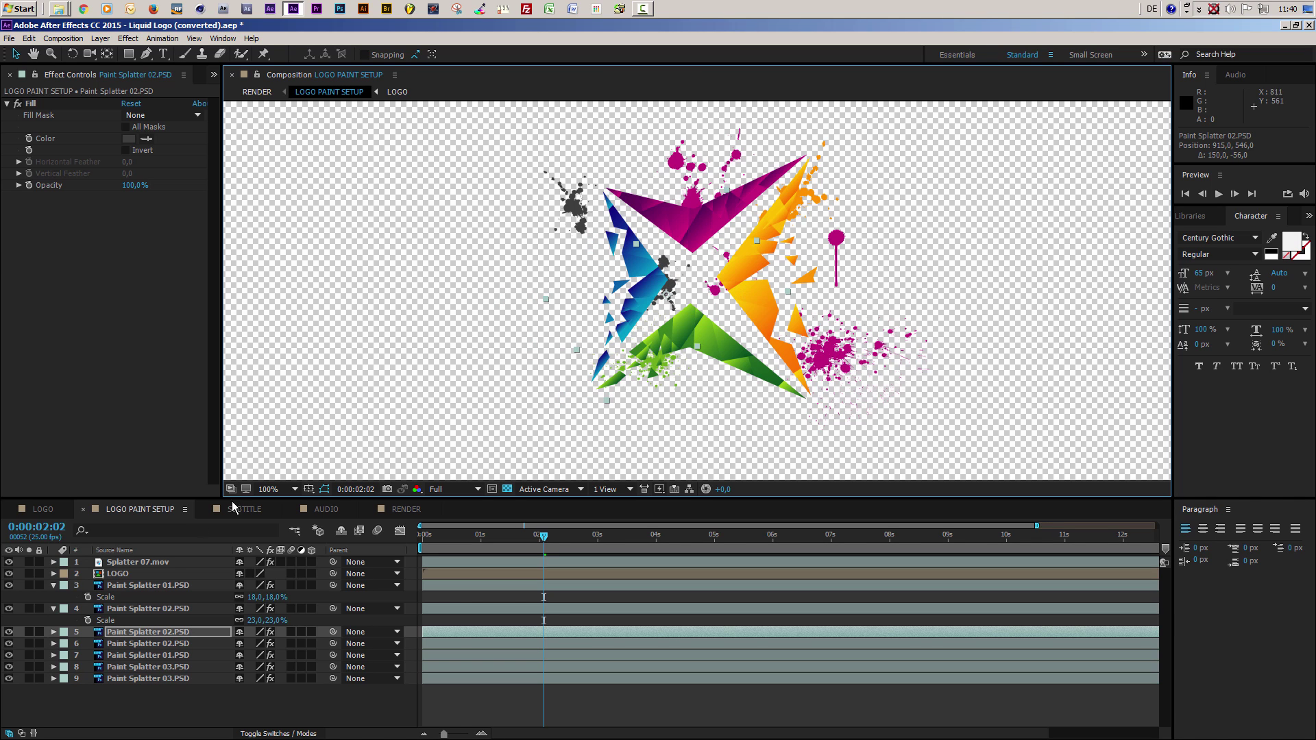
pyautogui.click(146, 138)
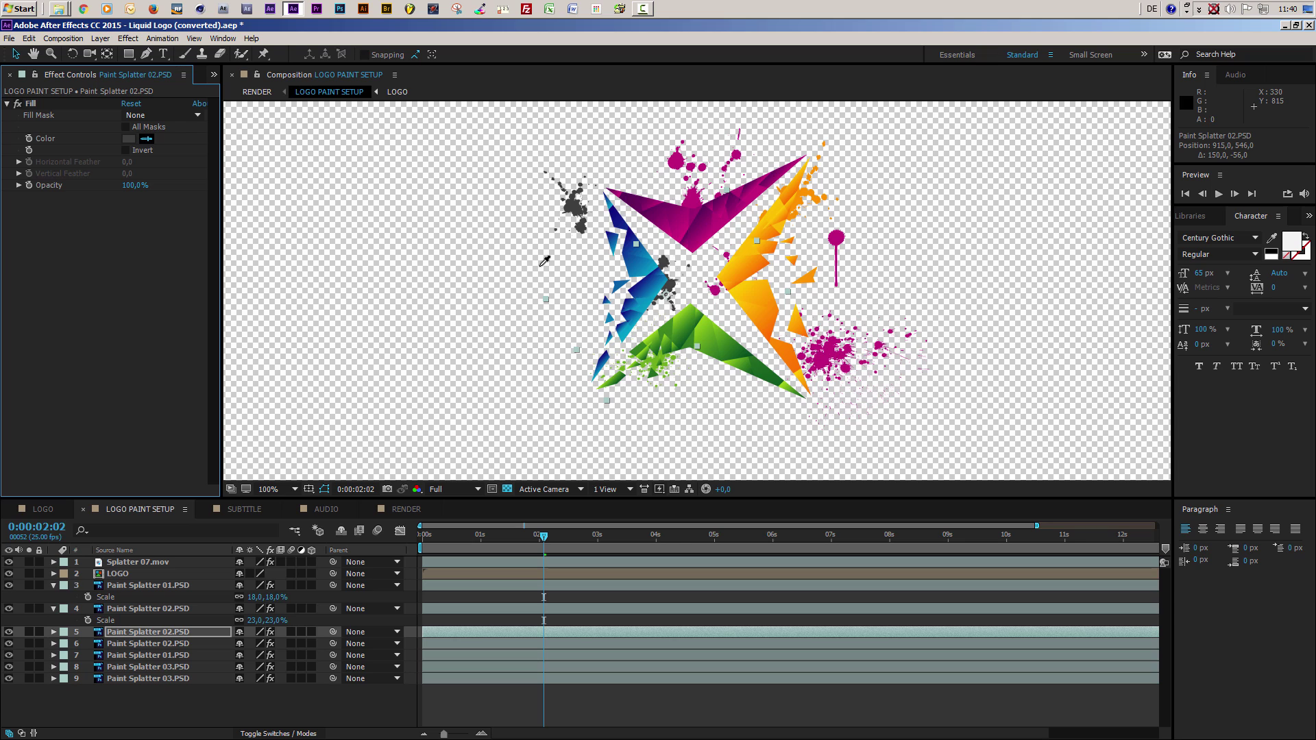
pyautogui.click(663, 280)
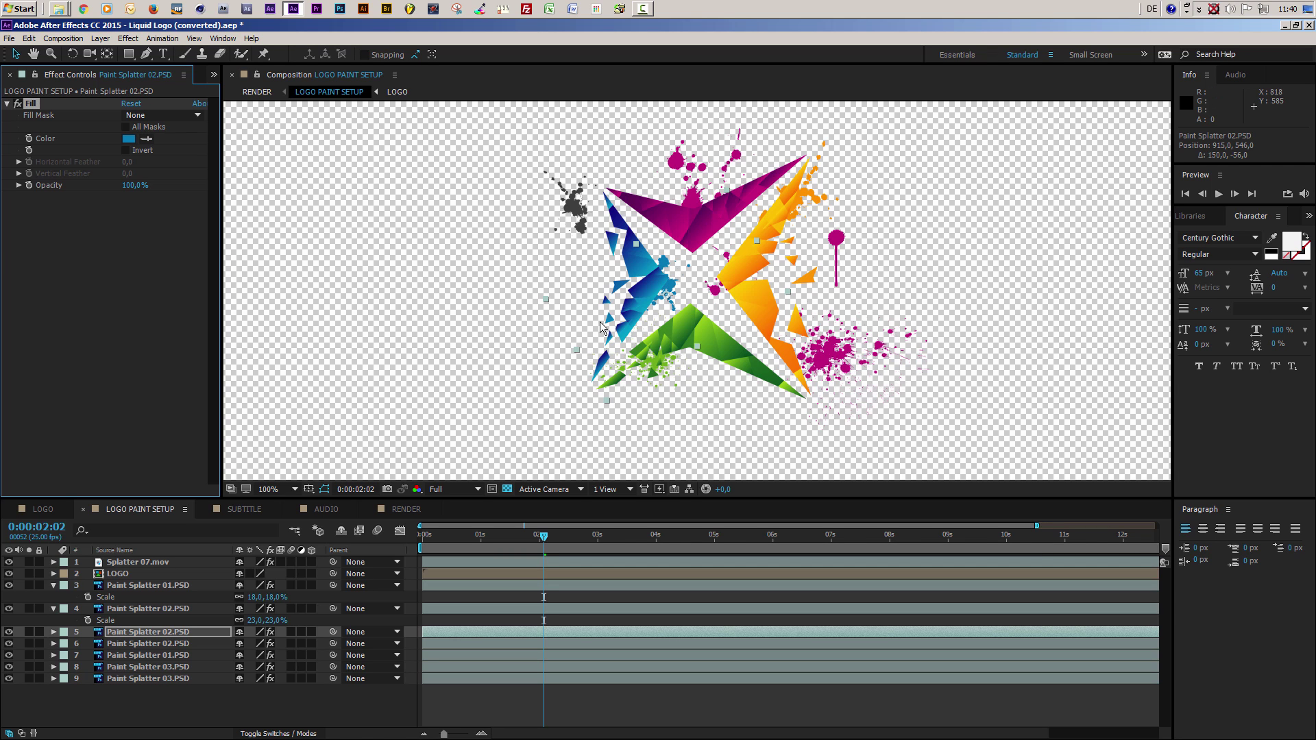
# Step: Place the last grey splatter on the blue arm at 23% scale, filled blue
pyautogui.click(140, 643)
pyautogui.moveTo(579, 213); pyautogui.dragTo(608, 244)
pyautogui.press('s')
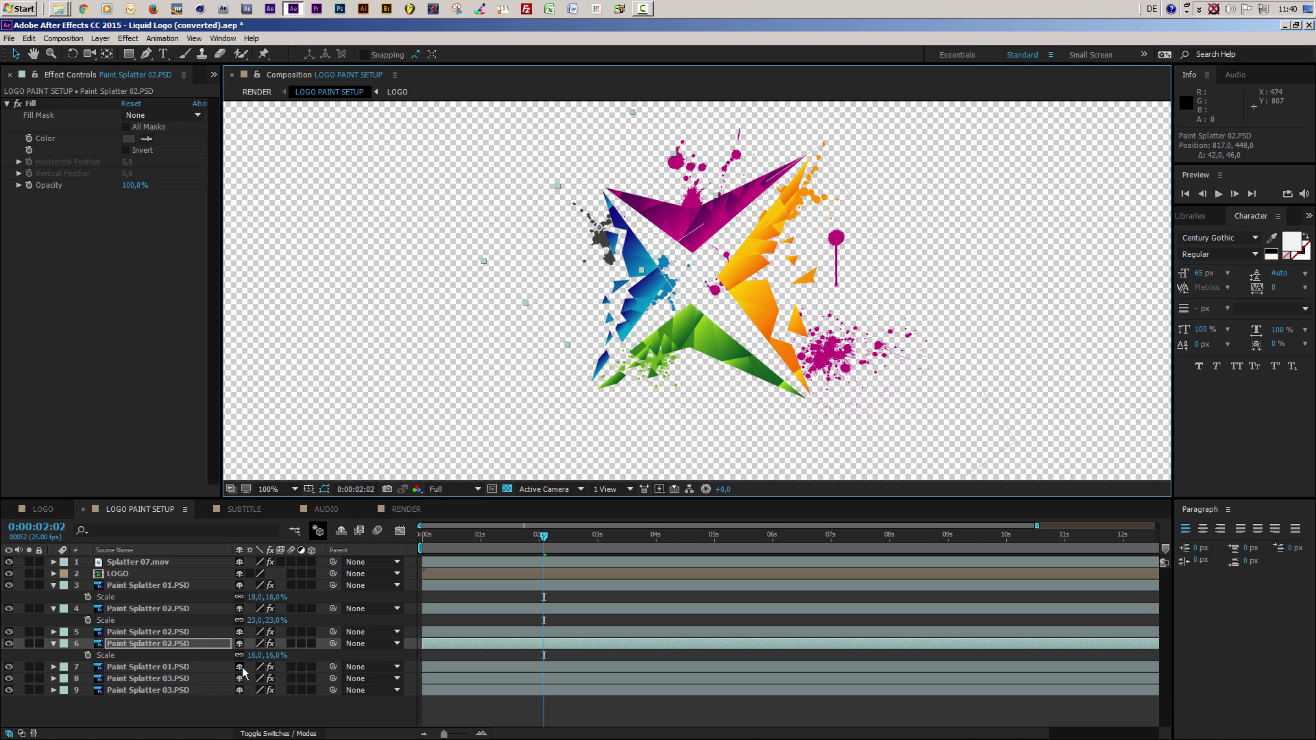
pyautogui.moveTo(249, 656); pyautogui.dragTo(251, 655)
pyautogui.moveTo(609, 255); pyautogui.dragTo(620, 259)
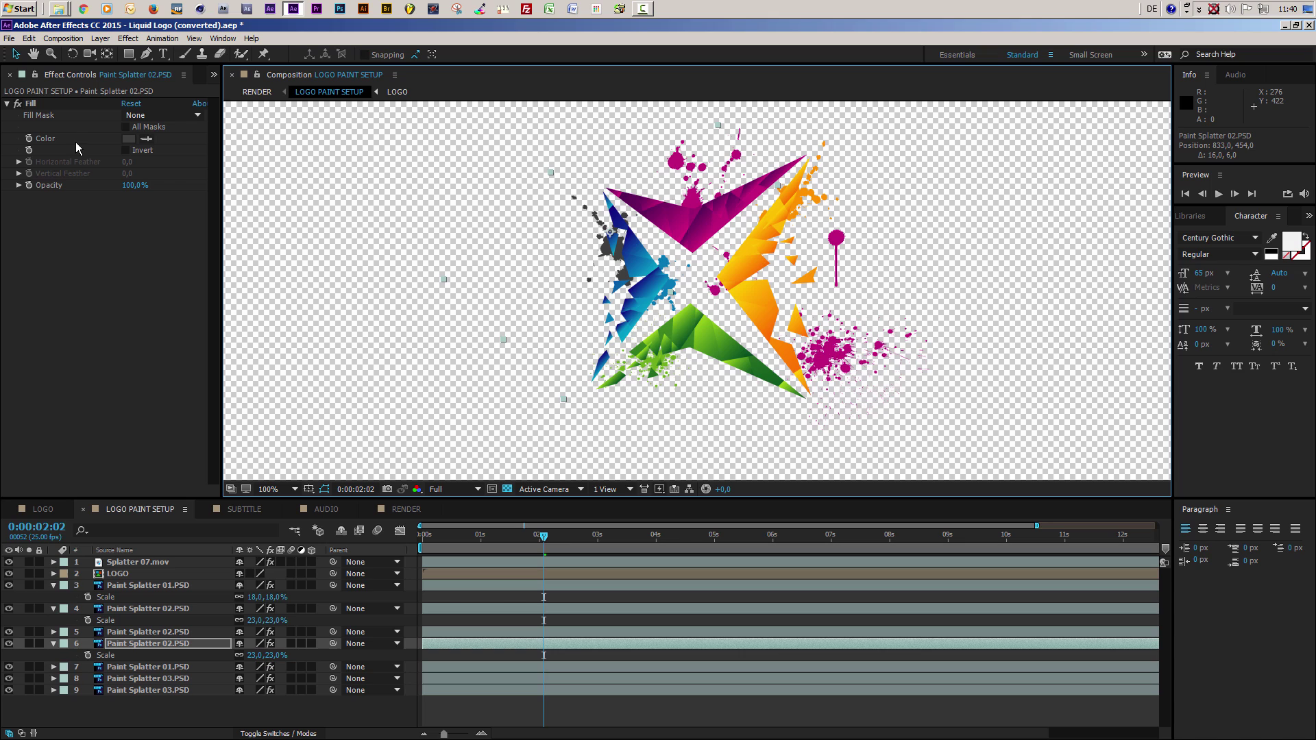
pyautogui.click(146, 138)
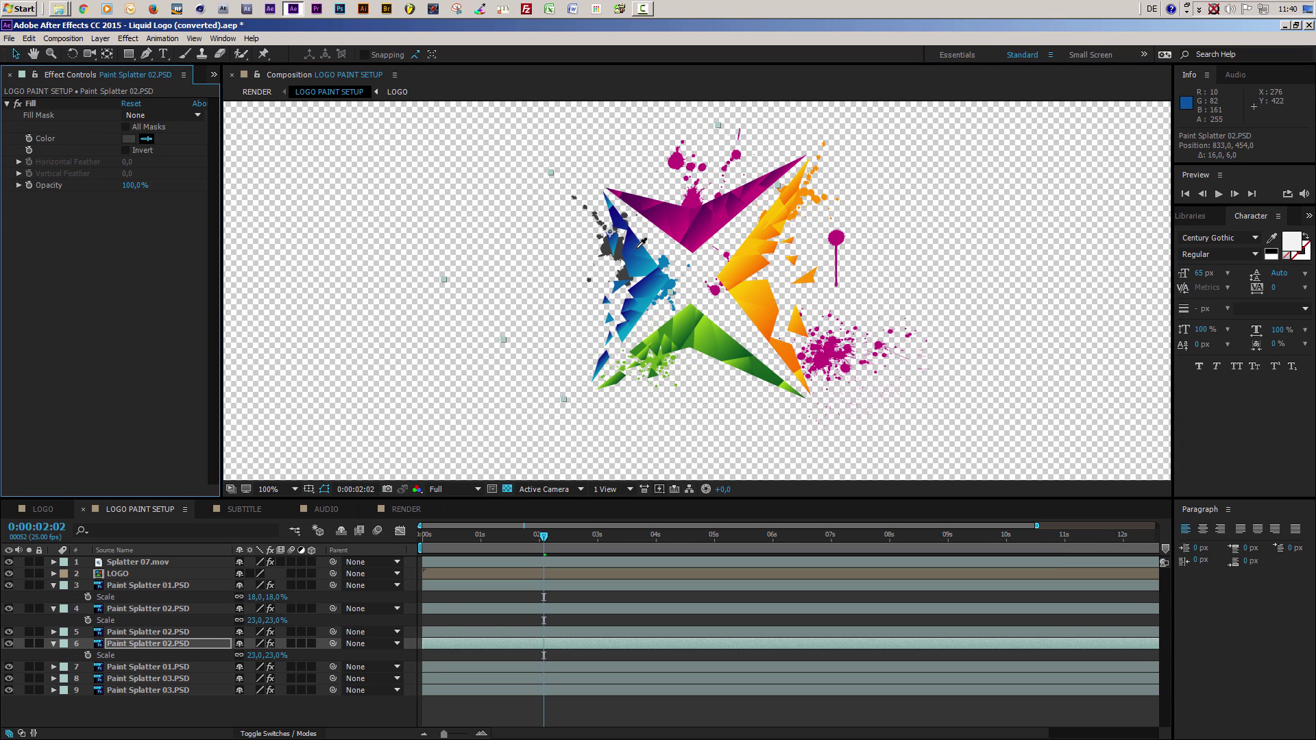
pyautogui.click(647, 252)
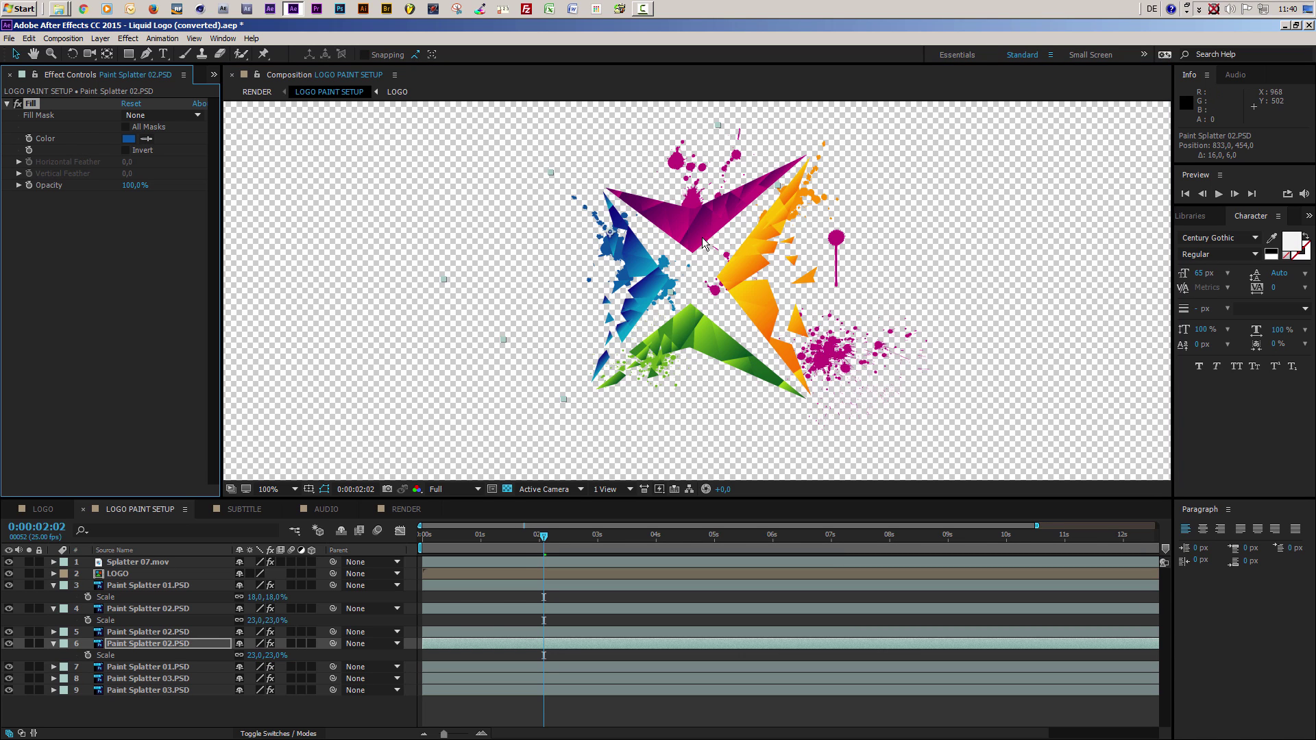
# Step: Move the magenta Paint Splatter 01 onto the star's orange arm and rotate it to 6°
pyautogui.click(166, 669)
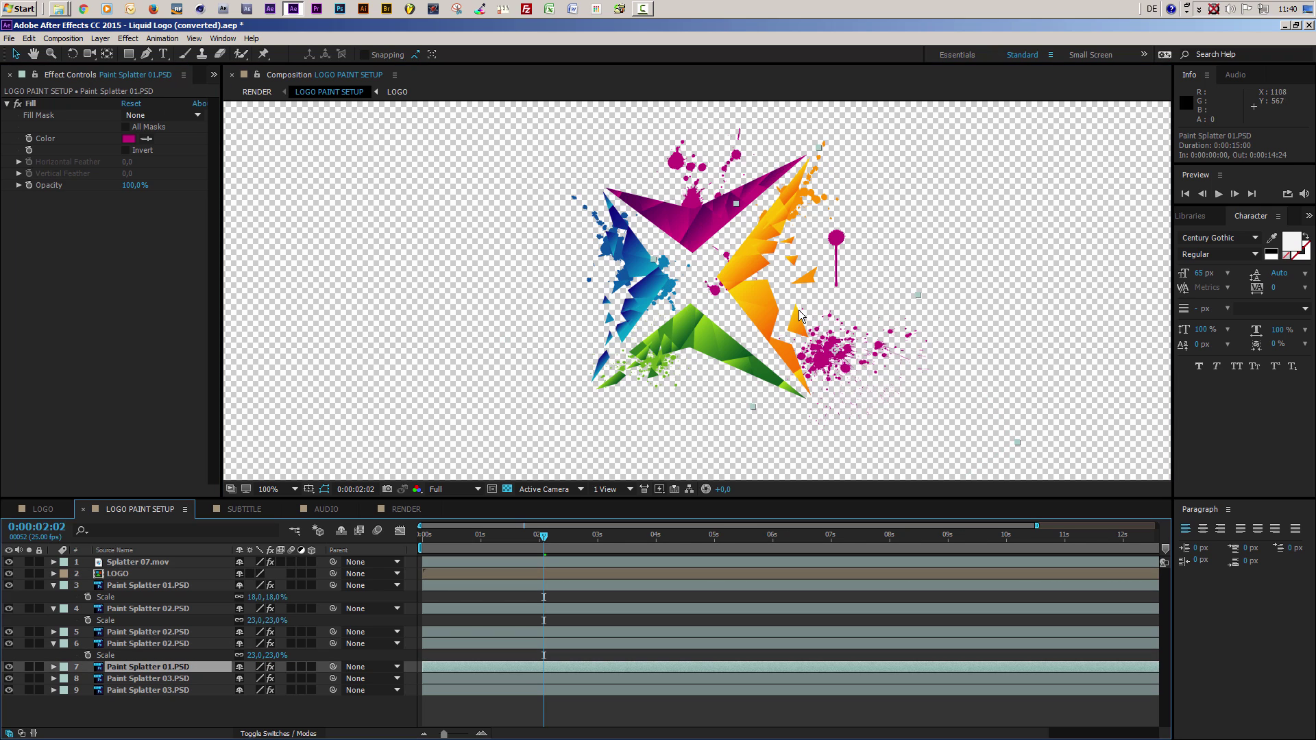
pyautogui.moveTo(844, 357)
pyautogui.mouseDown()
pyautogui.moveTo(828, 364)
pyautogui.moveTo(771, 298)
pyautogui.mouseUp()
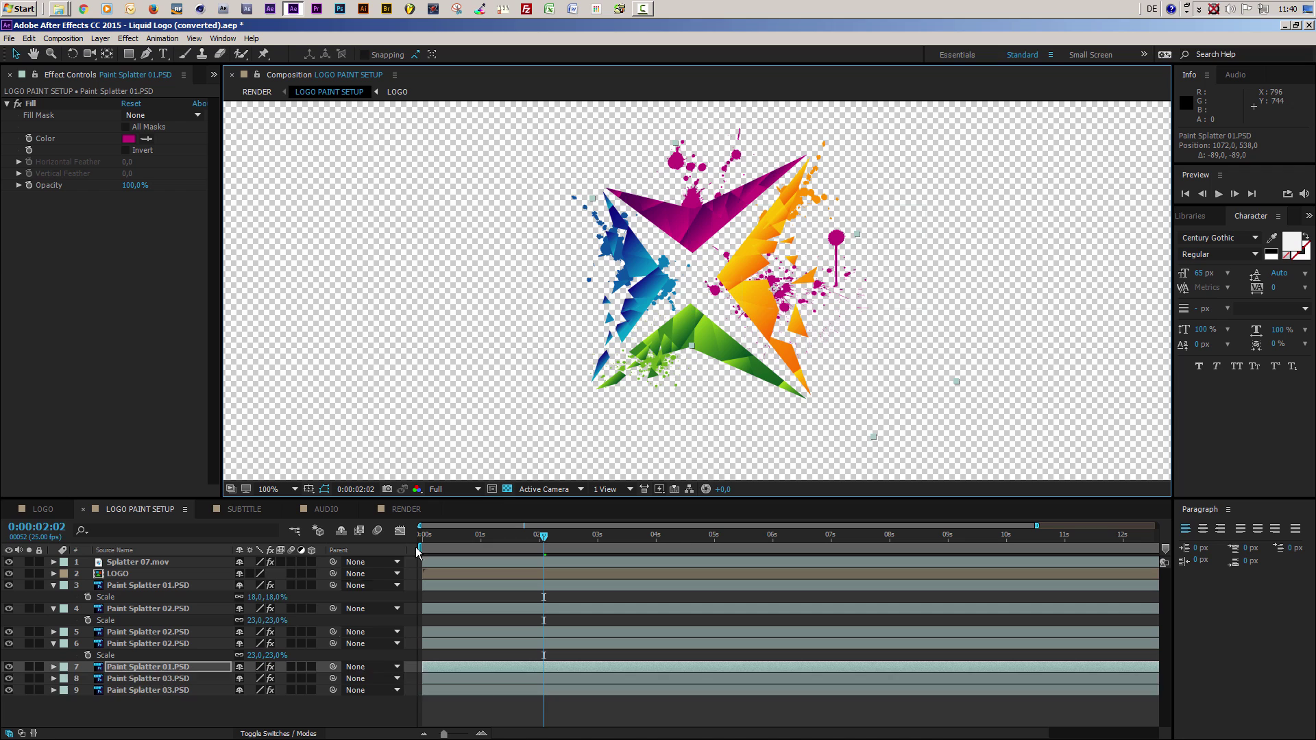
pyautogui.press('s')
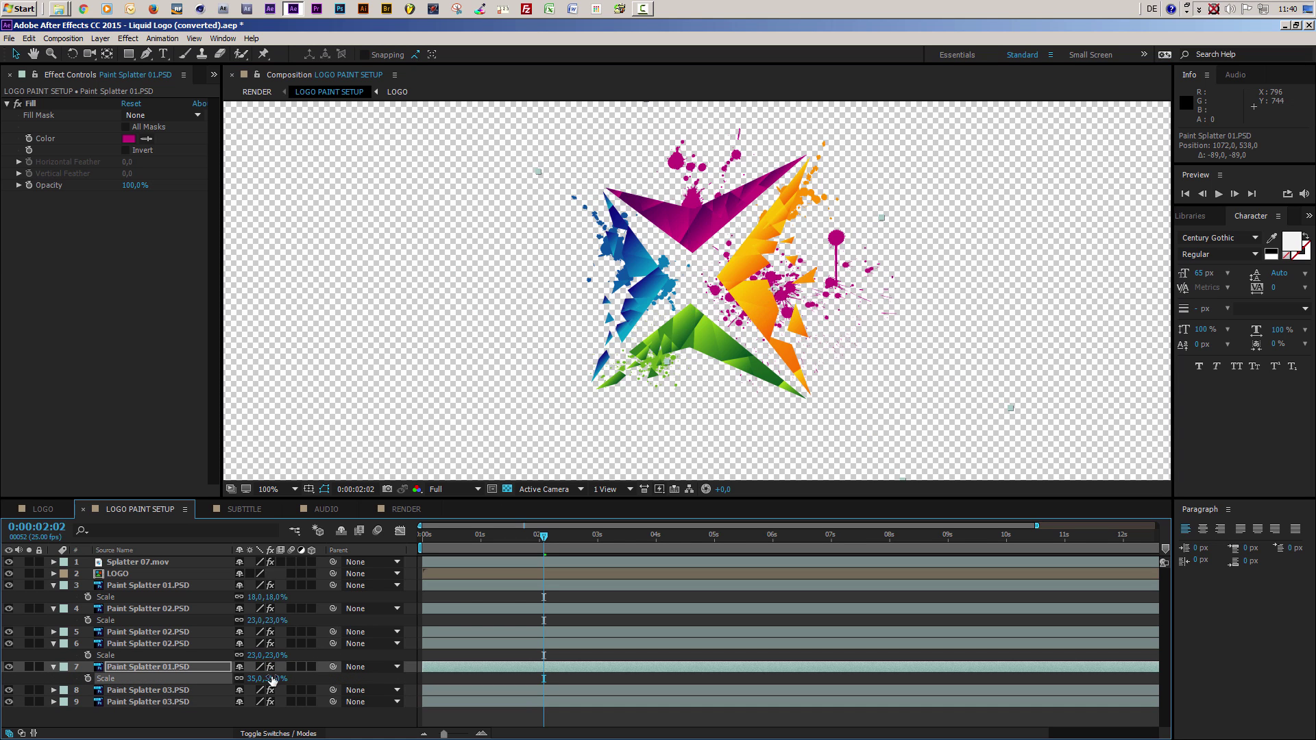
pyautogui.press('r')
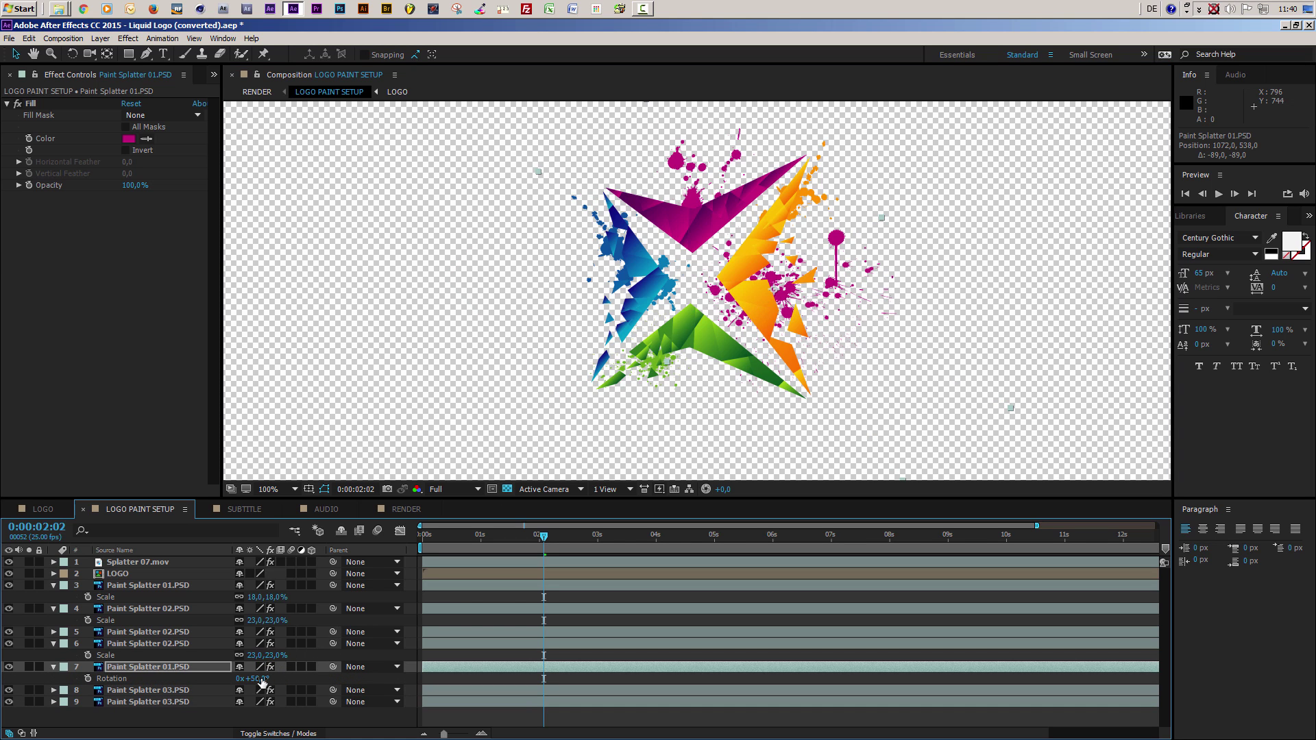
pyautogui.moveTo(258, 679); pyautogui.dragTo(224, 677)
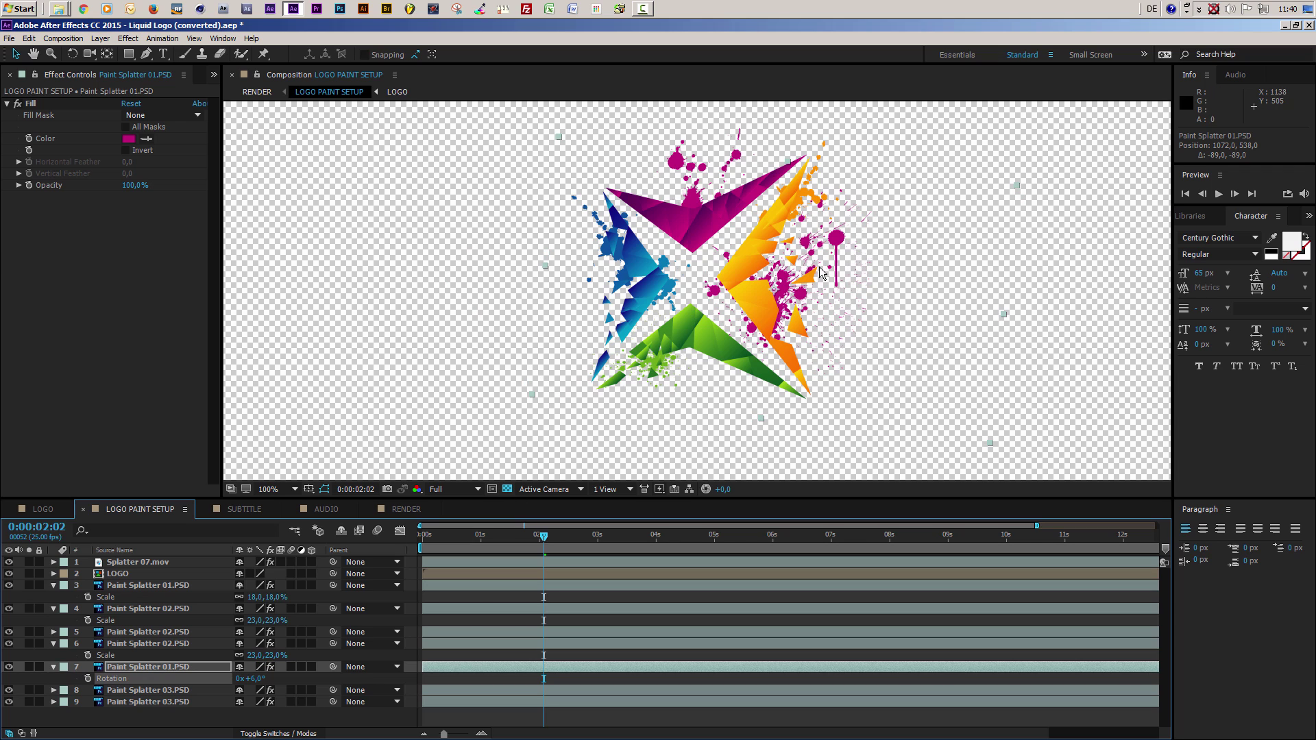
pyautogui.moveTo(788, 291); pyautogui.dragTo(781, 279)
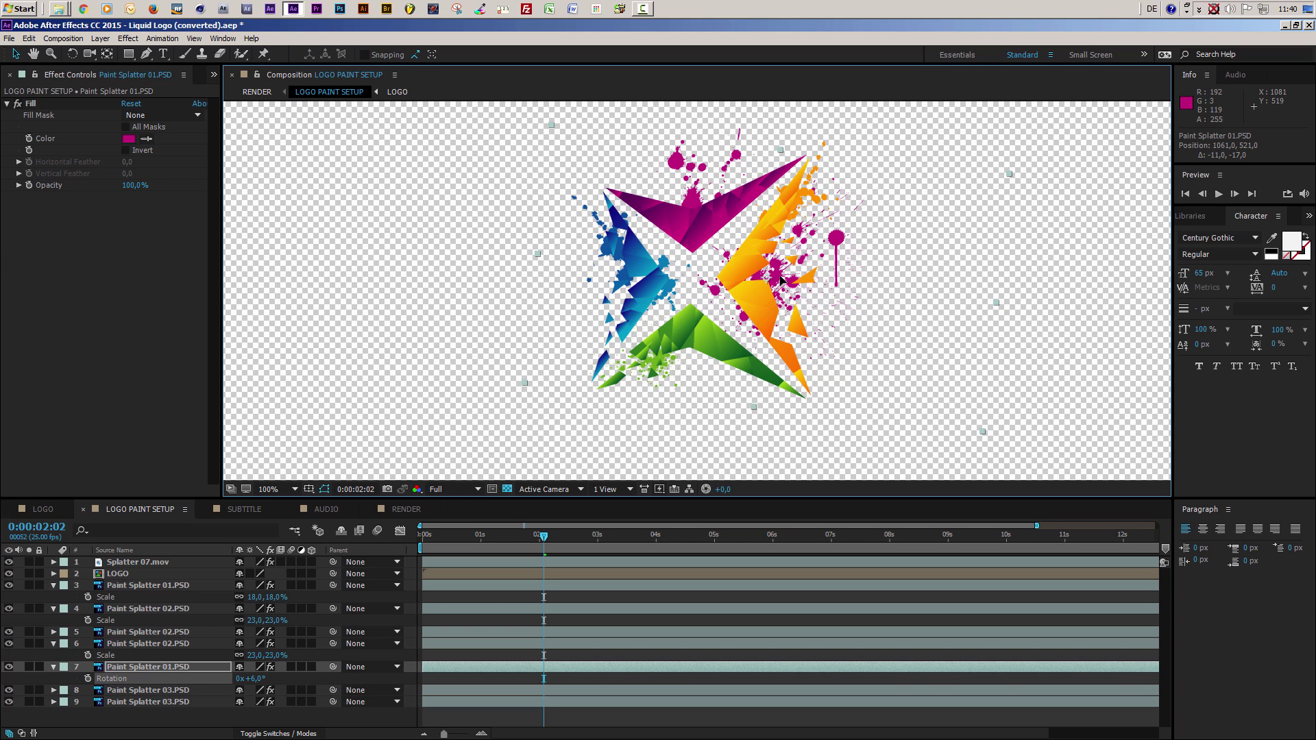
# Step: Recolour the splatter orange with the Fill eyedropper on the orange arm
pyautogui.click(136, 669)
pyautogui.click(146, 139)
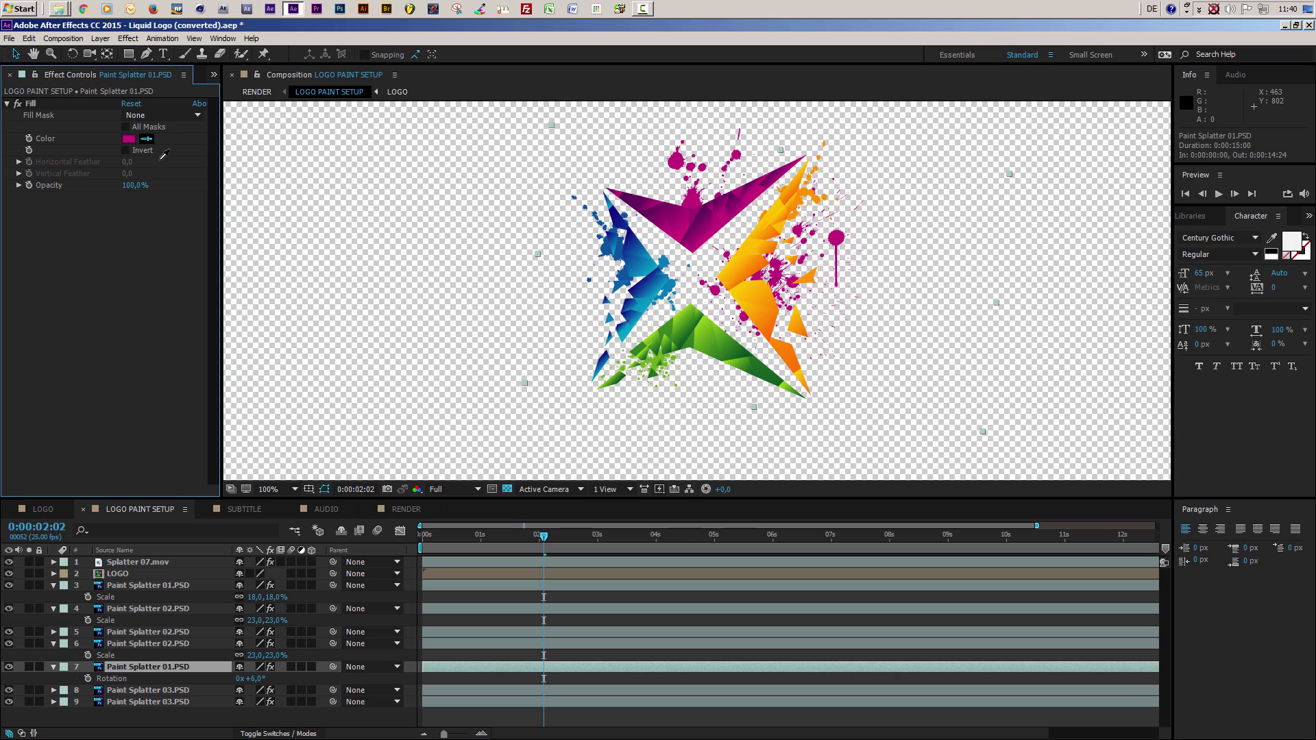
pyautogui.click(744, 258)
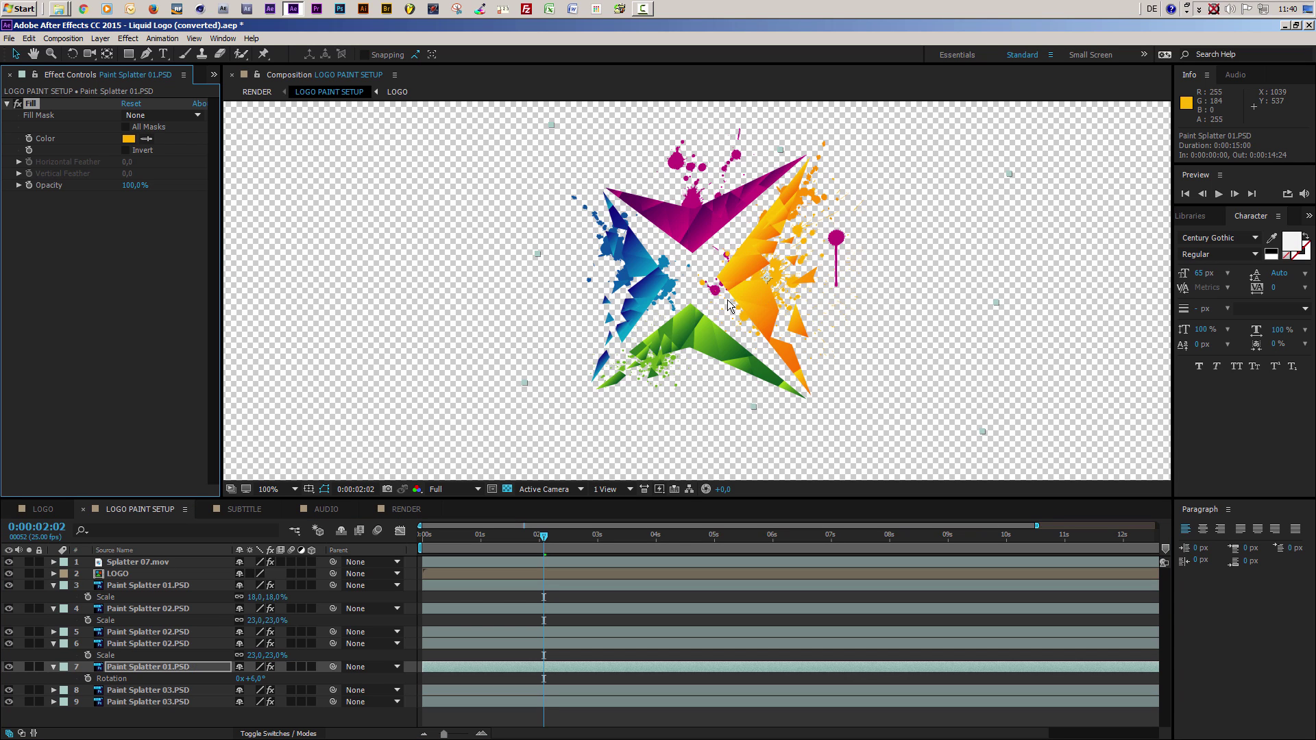
pyautogui.click(641, 360)
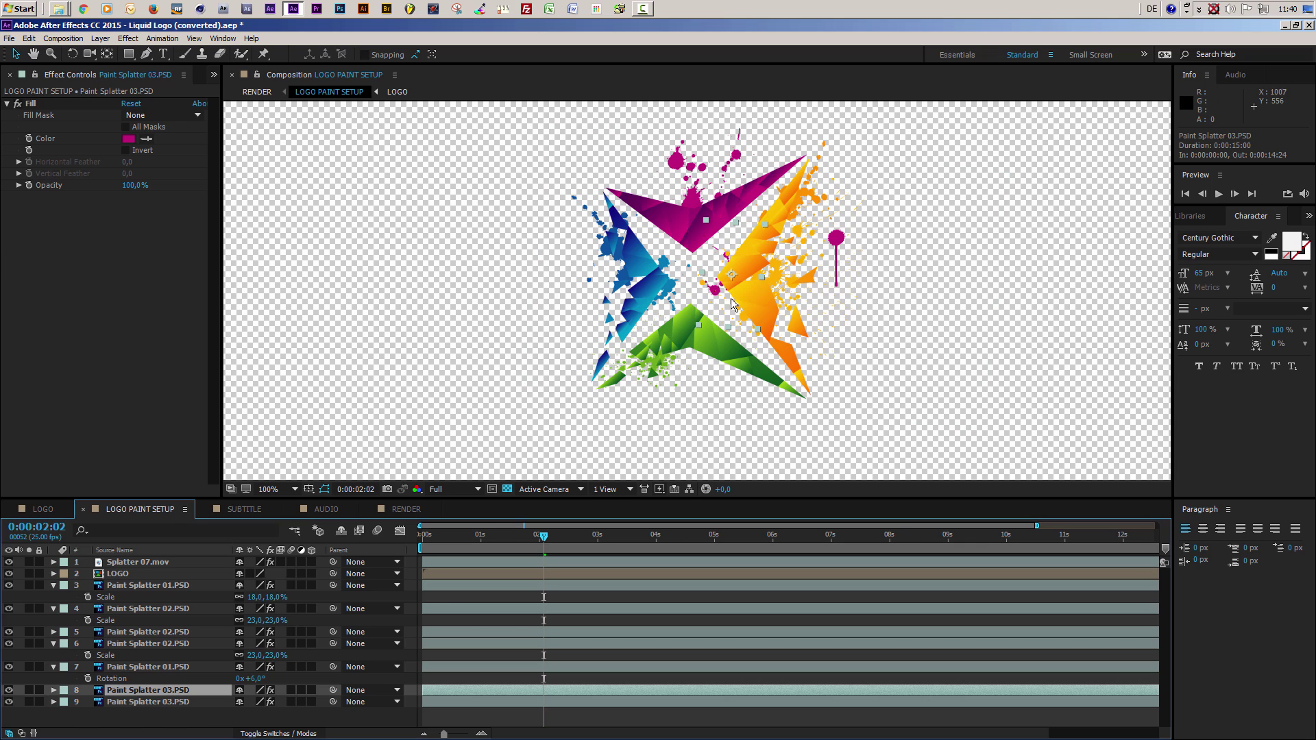
# Step: Lower the bottom magenta splatter, then duplicate Paint Splatter 03 and keep one repositioned copy
pyautogui.moveTo(738, 268); pyautogui.dragTo(735, 365)
pyautogui.click(8, 691)
pyautogui.click(9, 691)
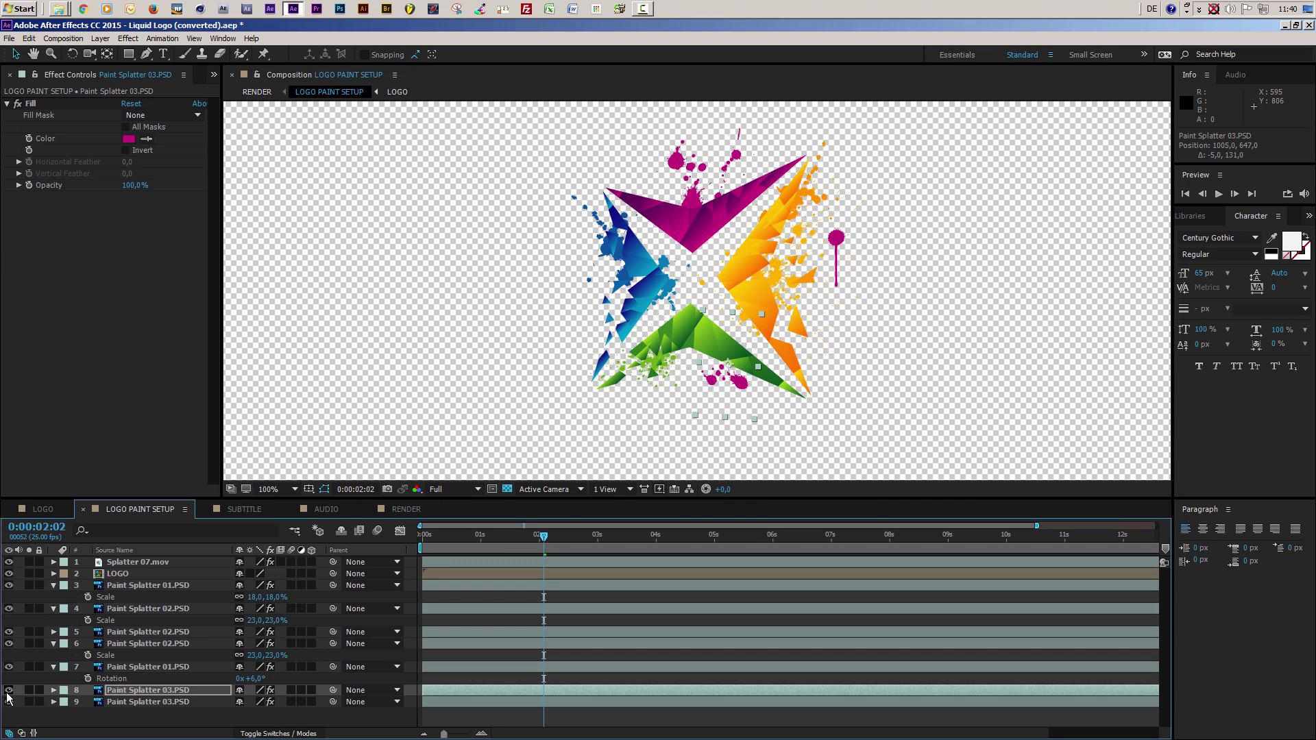
pyautogui.click(137, 692)
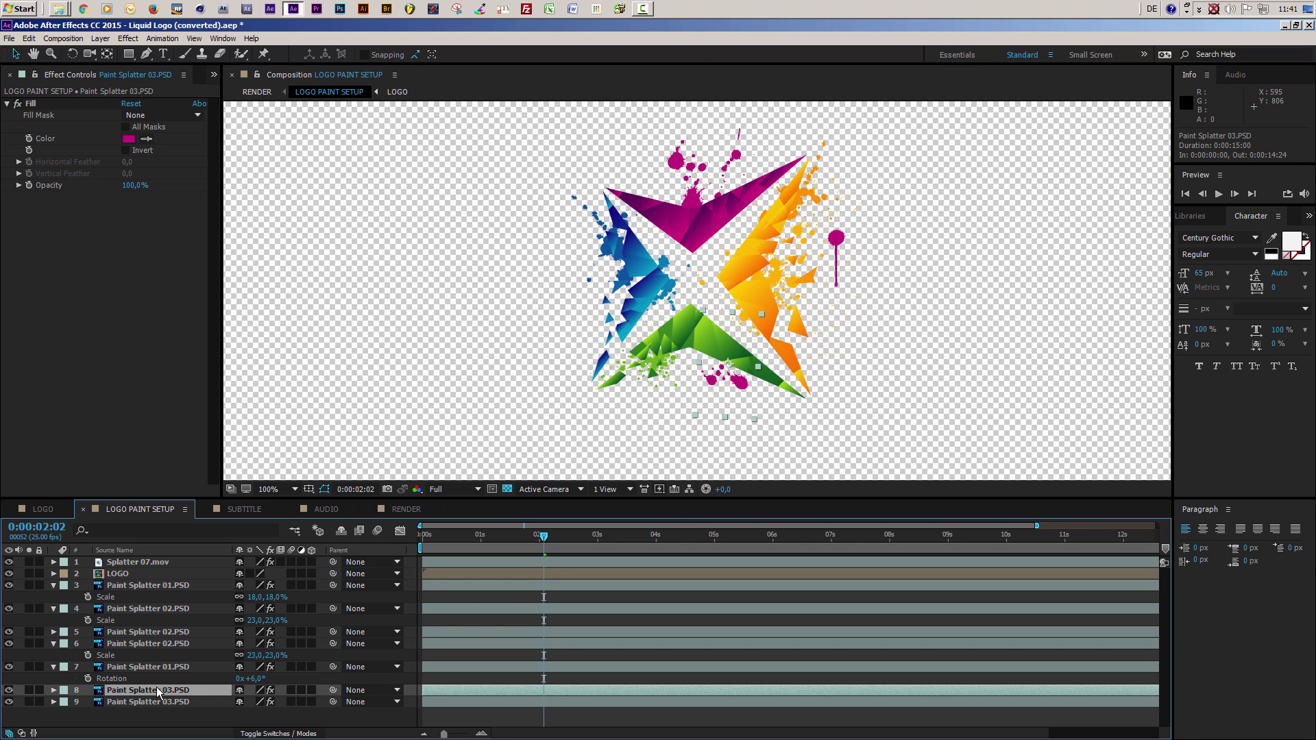
pyautogui.hotkey('ctrl', 'd')
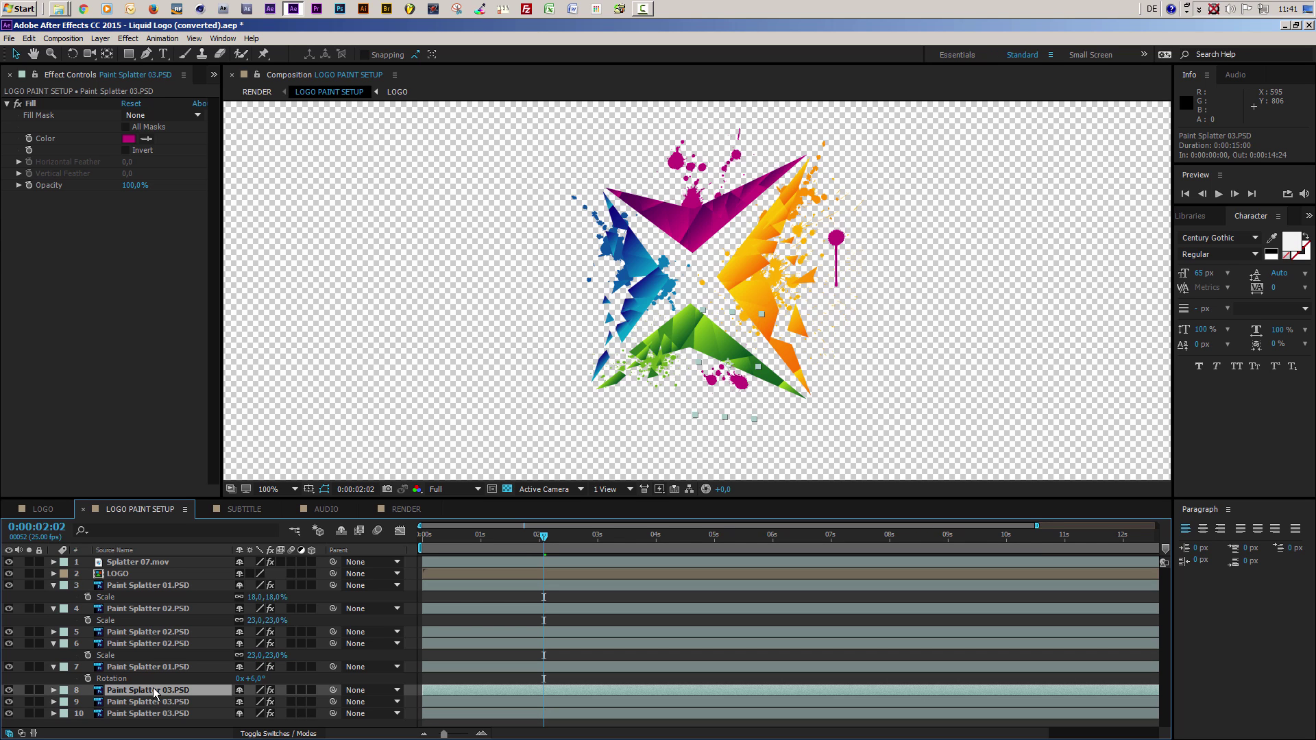
pyautogui.moveTo(711, 356); pyautogui.dragTo(626, 415)
pyautogui.click(145, 692)
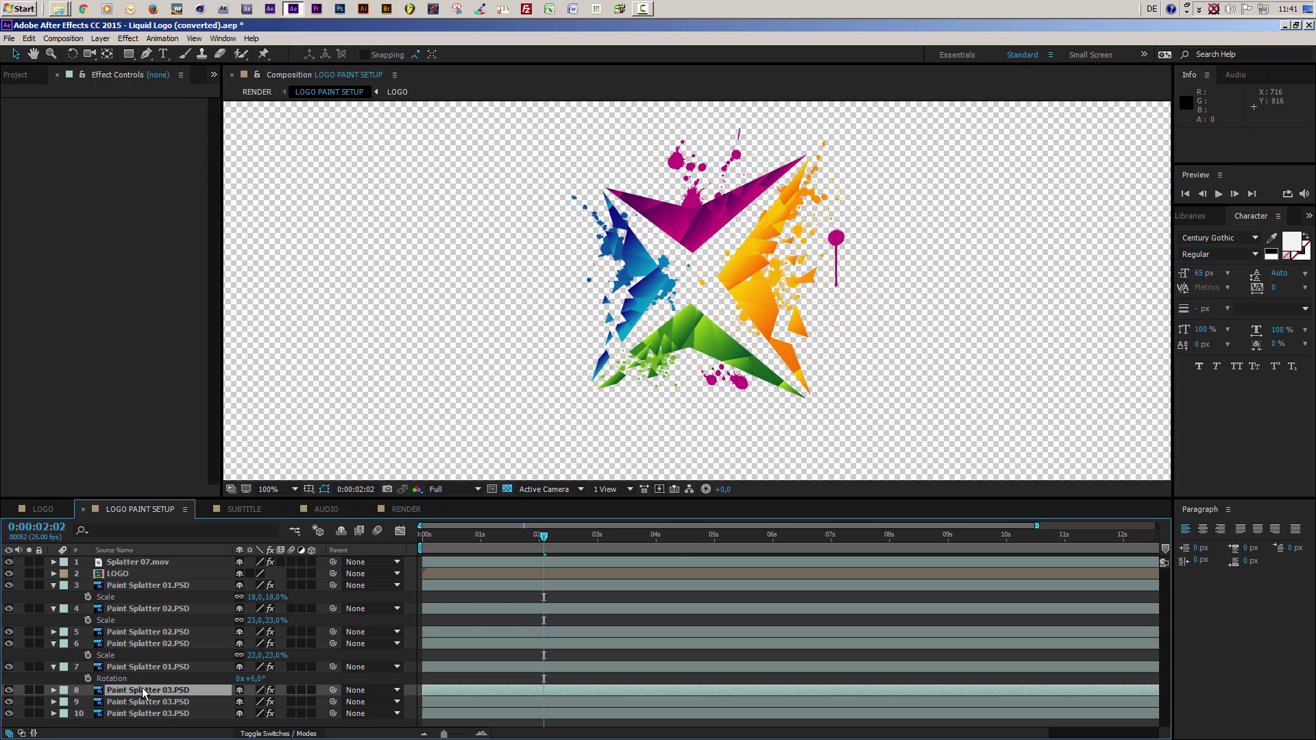
pyautogui.press('Delete')
pyautogui.click(145, 692)
pyautogui.moveTo(726, 380)
pyautogui.mouseDown()
pyautogui.moveTo(750, 399)
pyautogui.moveTo(725, 381)
pyautogui.mouseUp()
# Step: Tilt the Paint Splatter 03 splatter to -5°, scale it to 12% and nudge it into place
pyautogui.press('r')
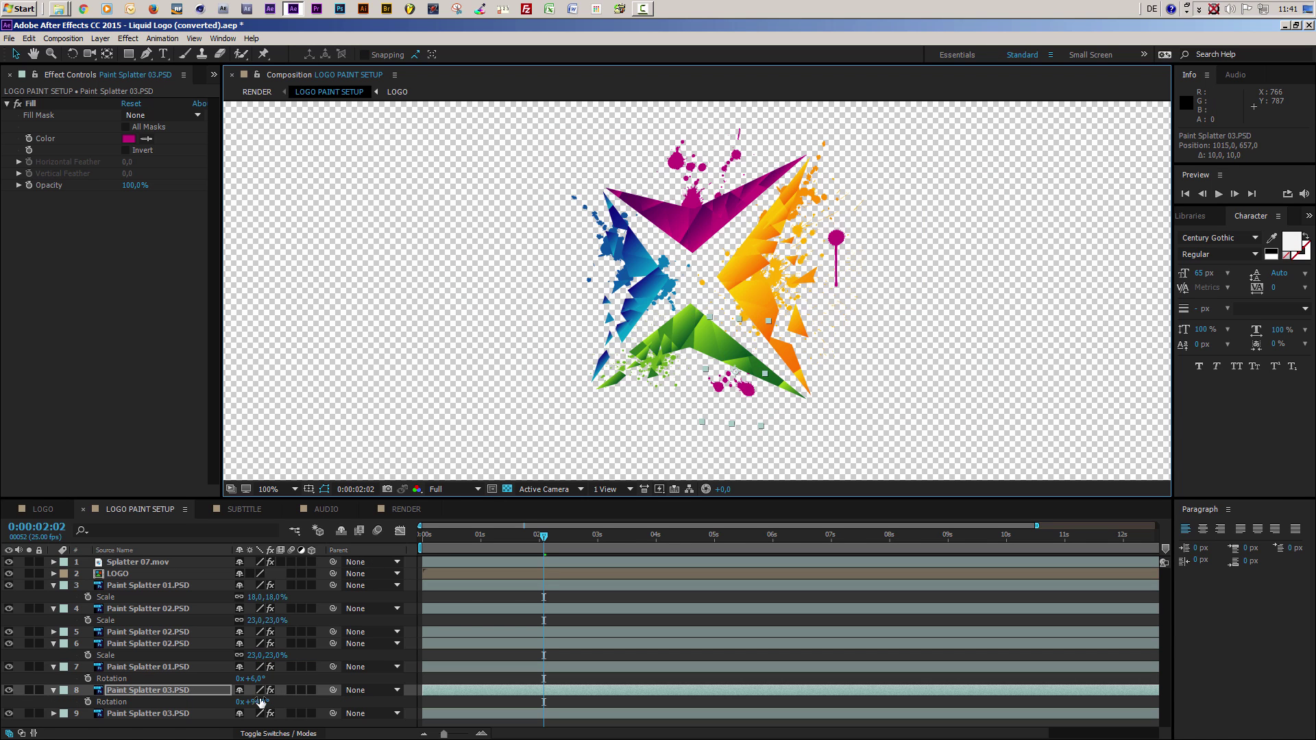
pyautogui.moveTo(256, 703); pyautogui.dragTo(181, 706)
pyautogui.press('s')
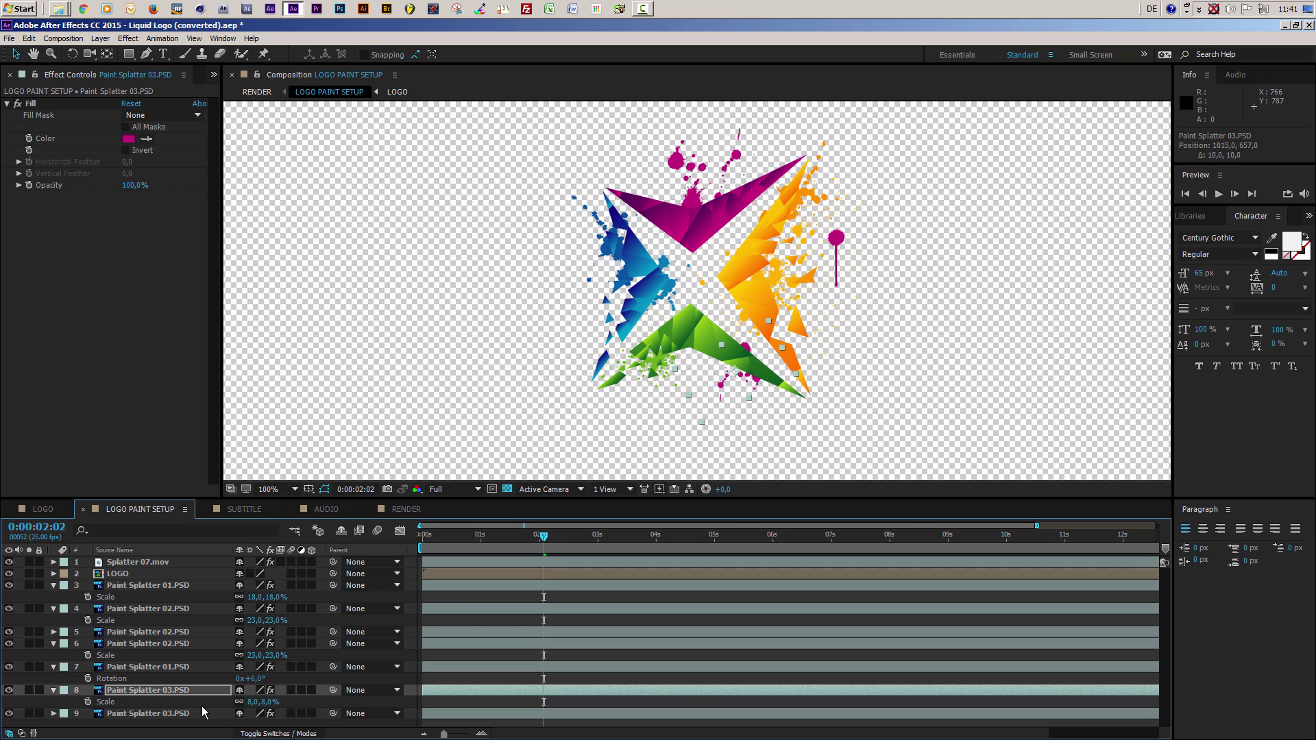
pyautogui.moveTo(266, 702); pyautogui.dragTo(269, 702)
pyautogui.moveTo(738, 372)
pyautogui.mouseDown()
pyautogui.moveTo(720, 340)
pyautogui.moveTo(757, 365)
pyautogui.mouseUp()
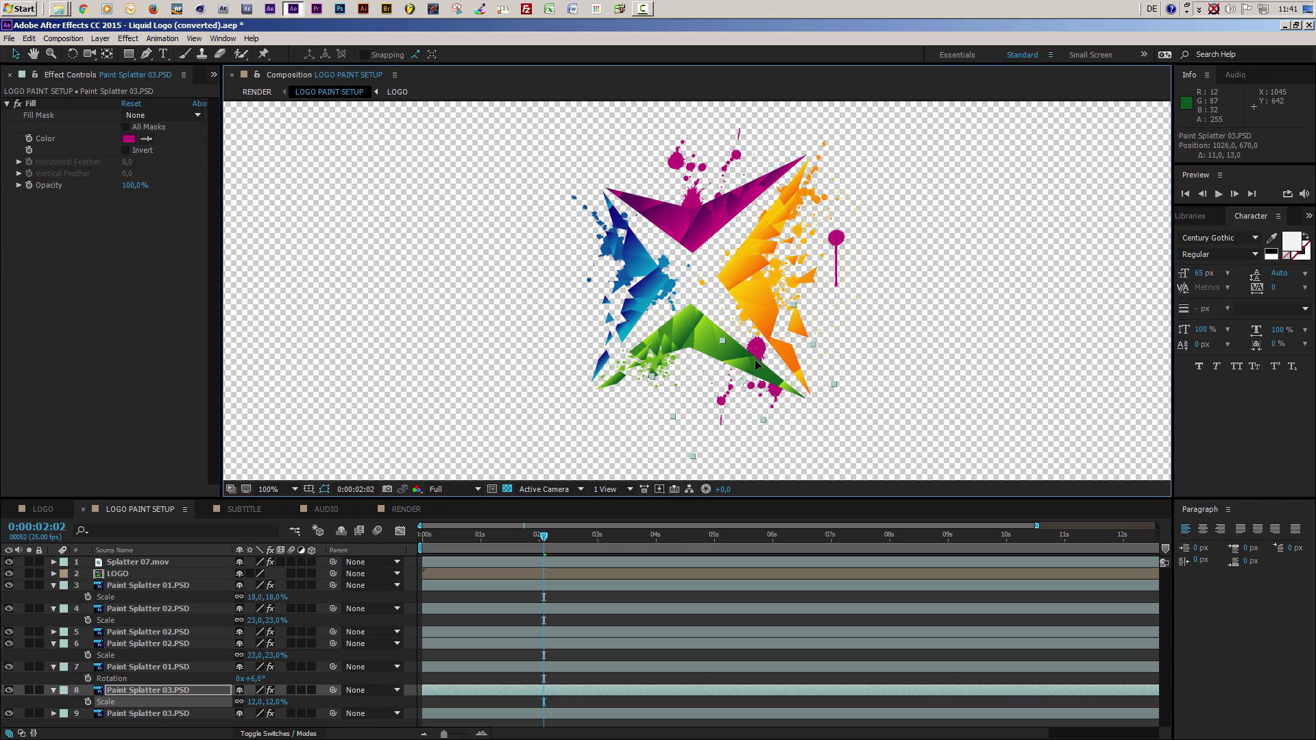
# Step: Colour the bottom splatter green from the star's green arm and lower the next splatter slightly
pyautogui.click(175, 689)
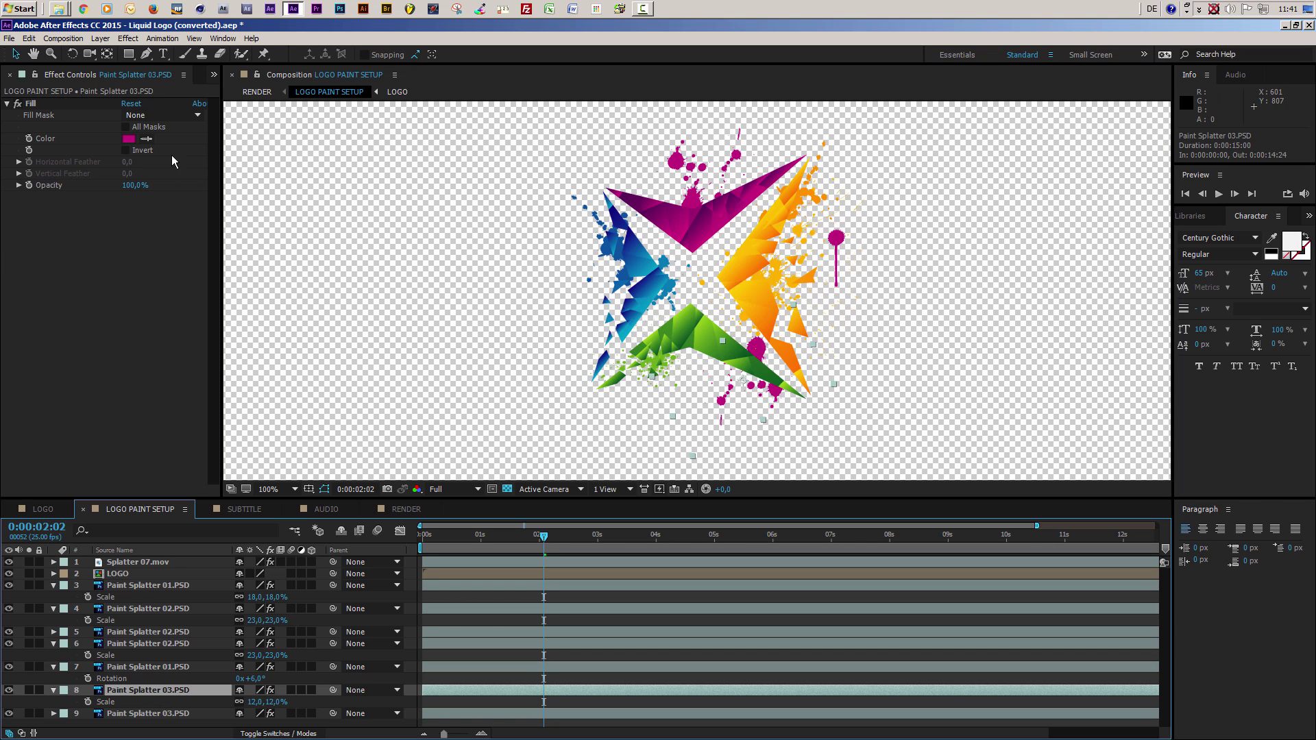
pyautogui.click(147, 139)
pyautogui.click(708, 330)
pyautogui.moveTo(695, 166); pyautogui.dragTo(689, 198)
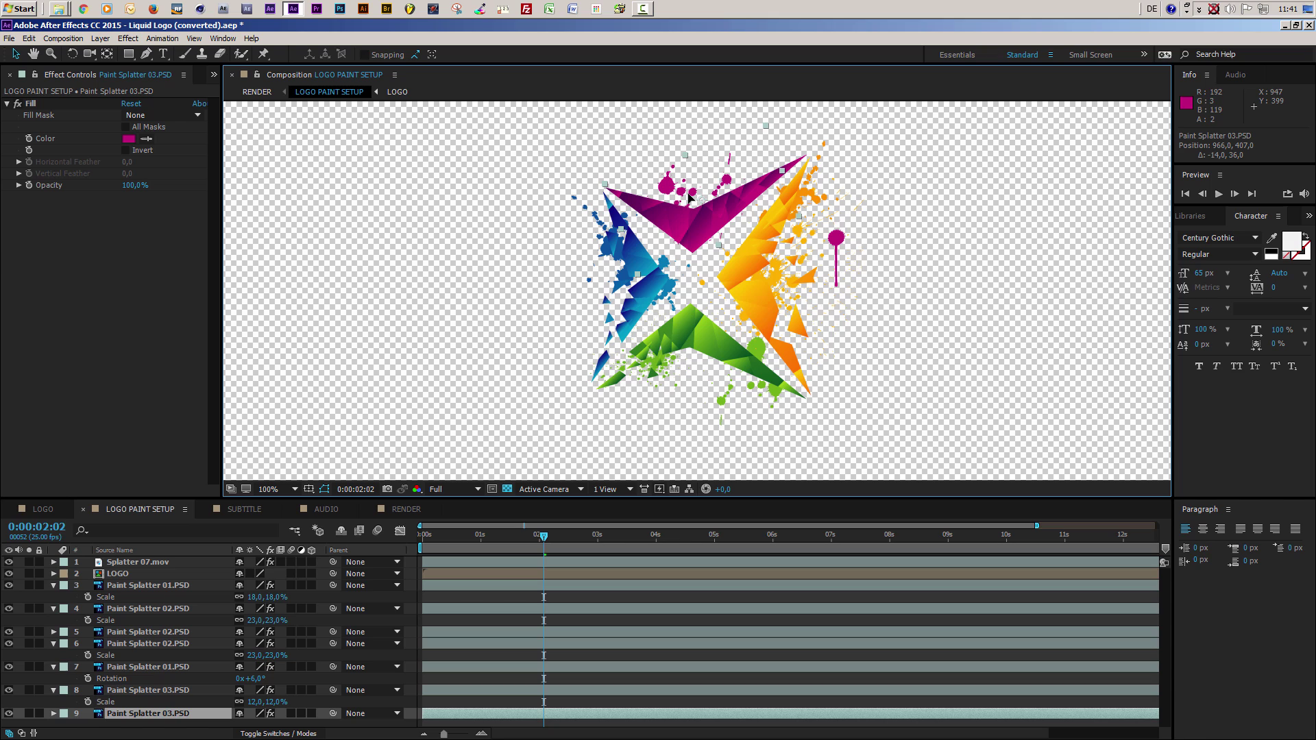
pyautogui.press('Return')
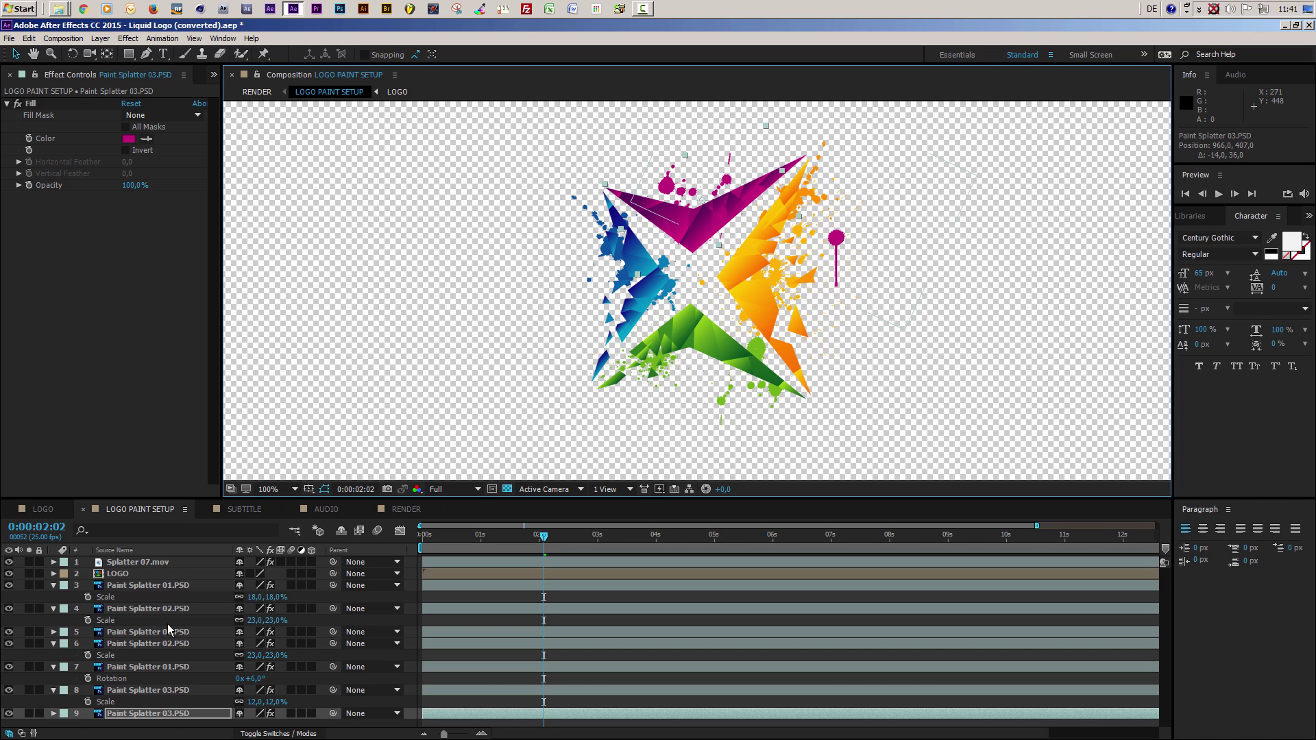
pyautogui.click(122, 563)
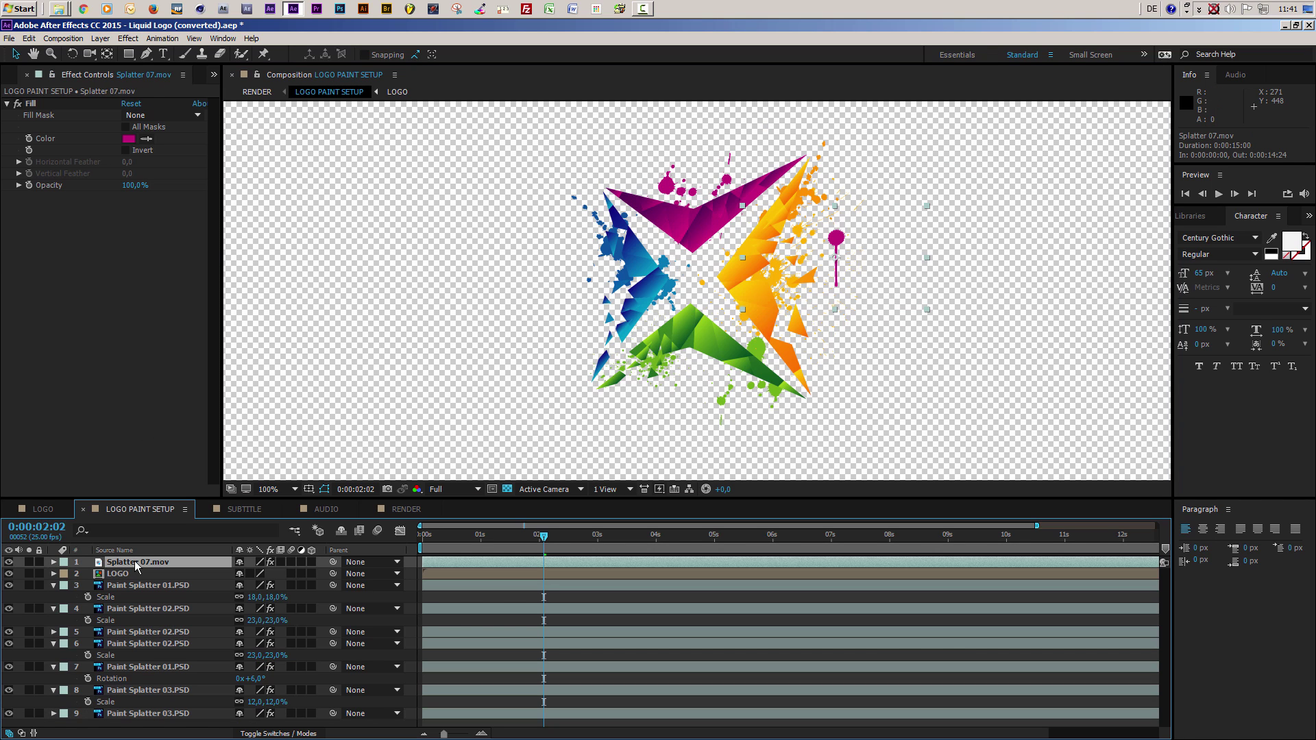
# Step: Move the Splatter 07 drip below the green arm and fill it with the sampled green
pyautogui.moveTo(838, 269); pyautogui.dragTo(801, 394)
pyautogui.click(146, 139)
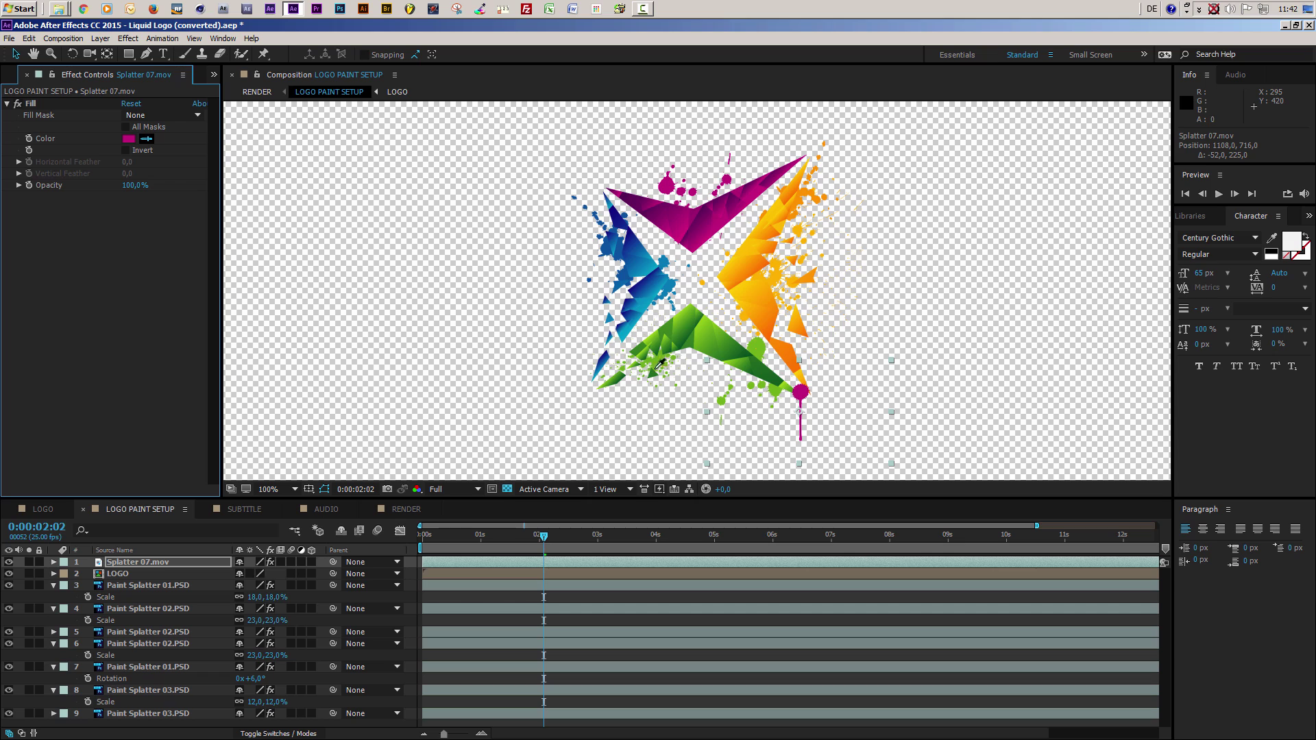
pyautogui.click(745, 360)
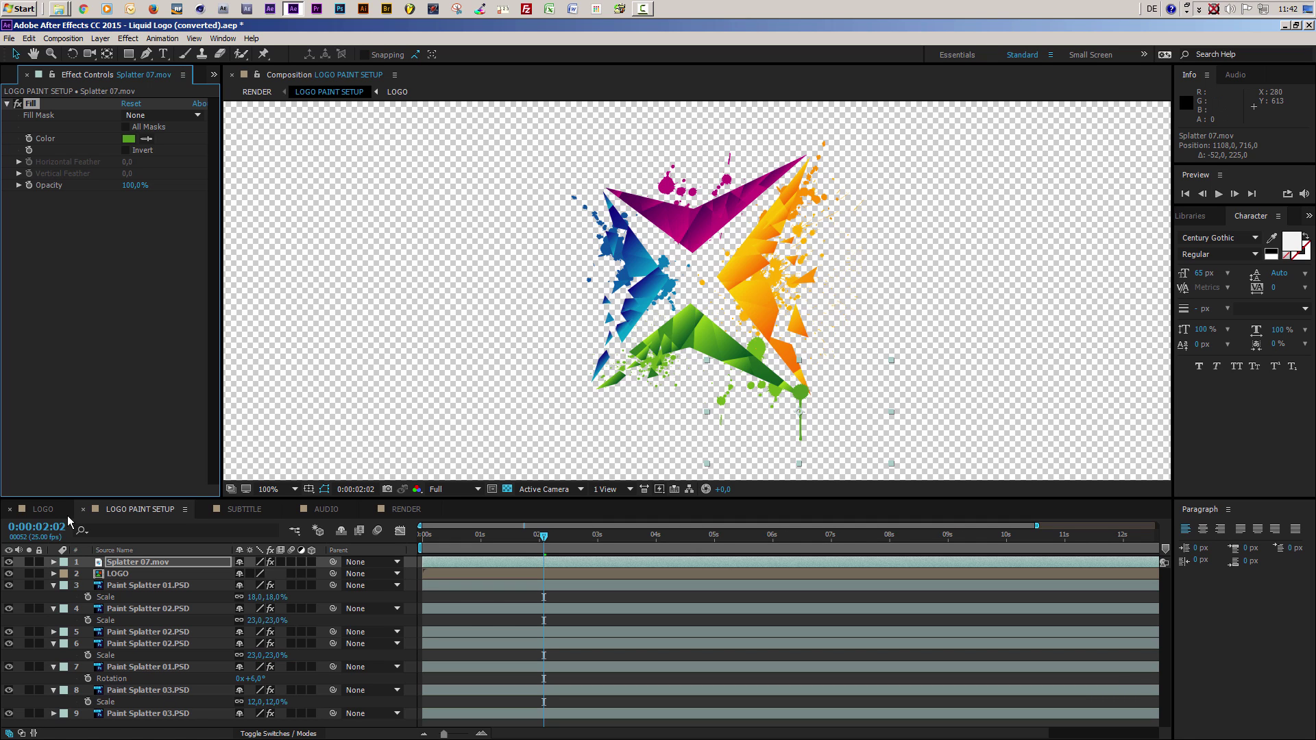
# Step: Collapse the properties of the five splatter layers in the timeline
pyautogui.click(54, 585)
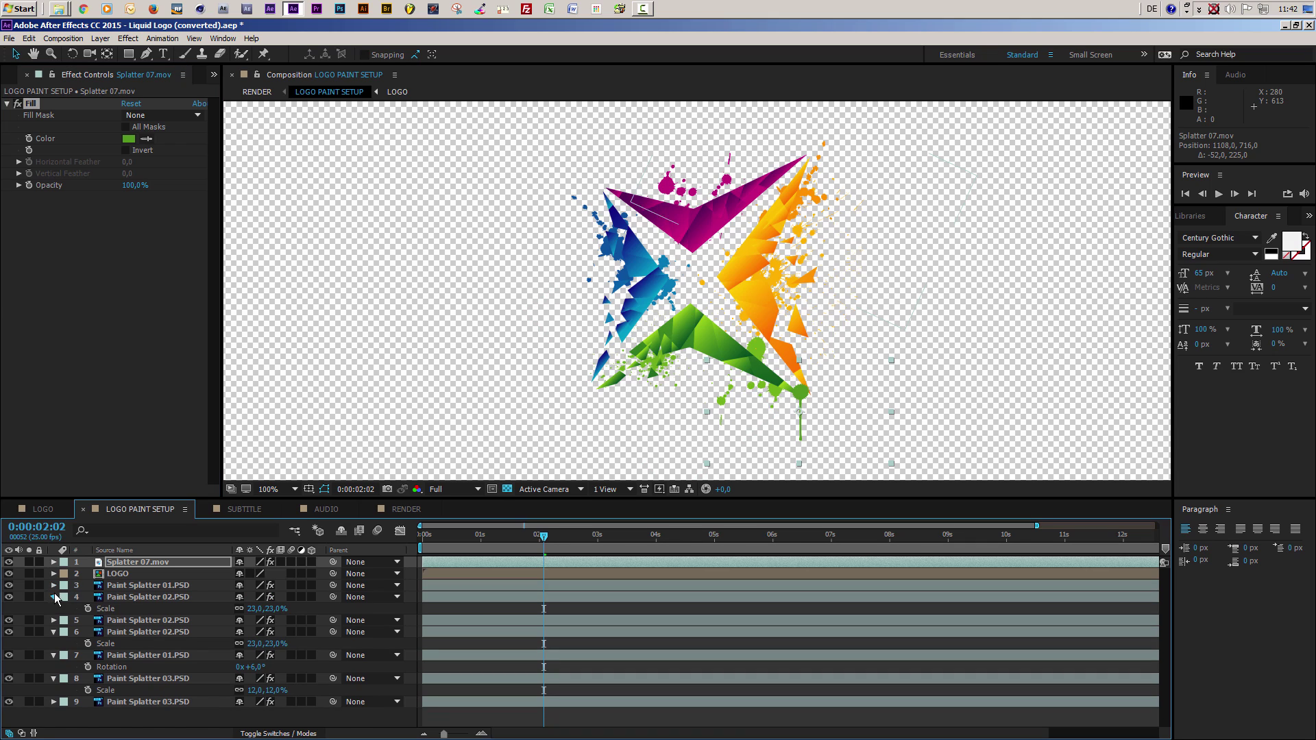
pyautogui.click(53, 597)
pyautogui.click(53, 620)
pyautogui.click(54, 632)
pyautogui.click(54, 644)
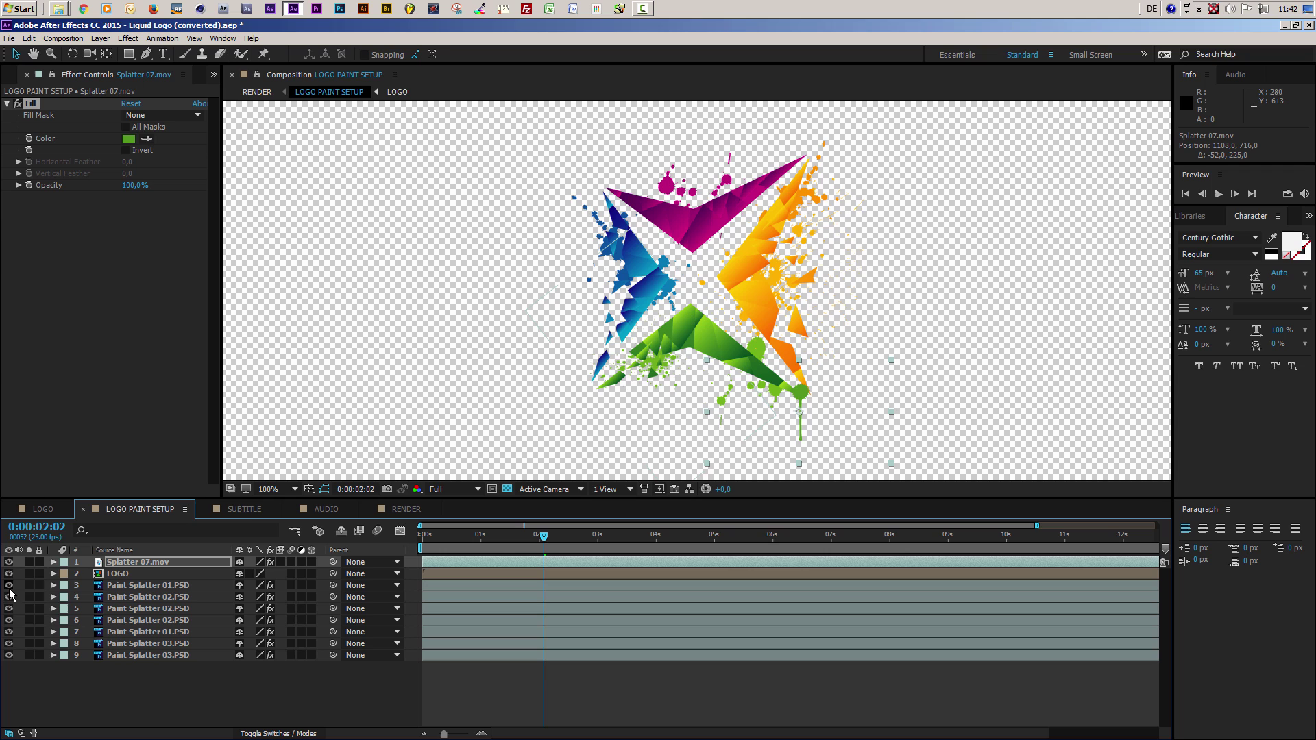
pyautogui.click(406, 509)
pyautogui.press('/')
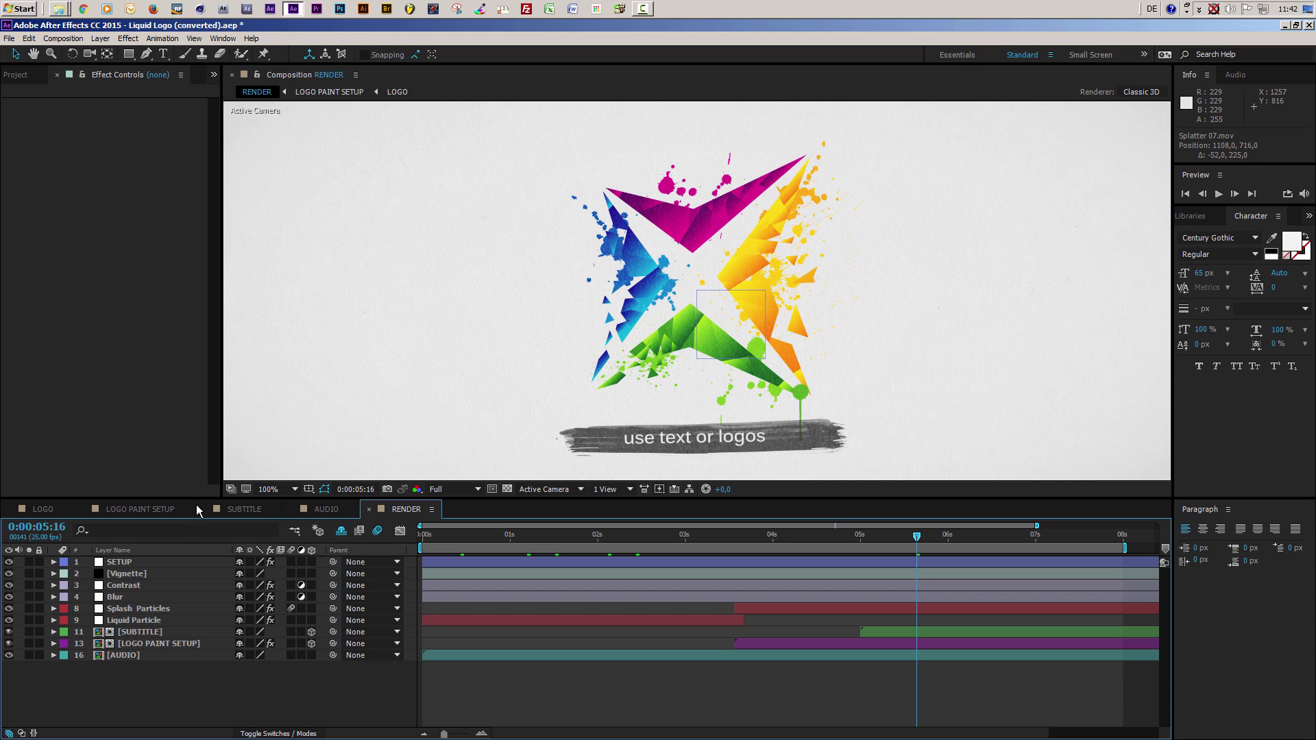
pyautogui.click(163, 508)
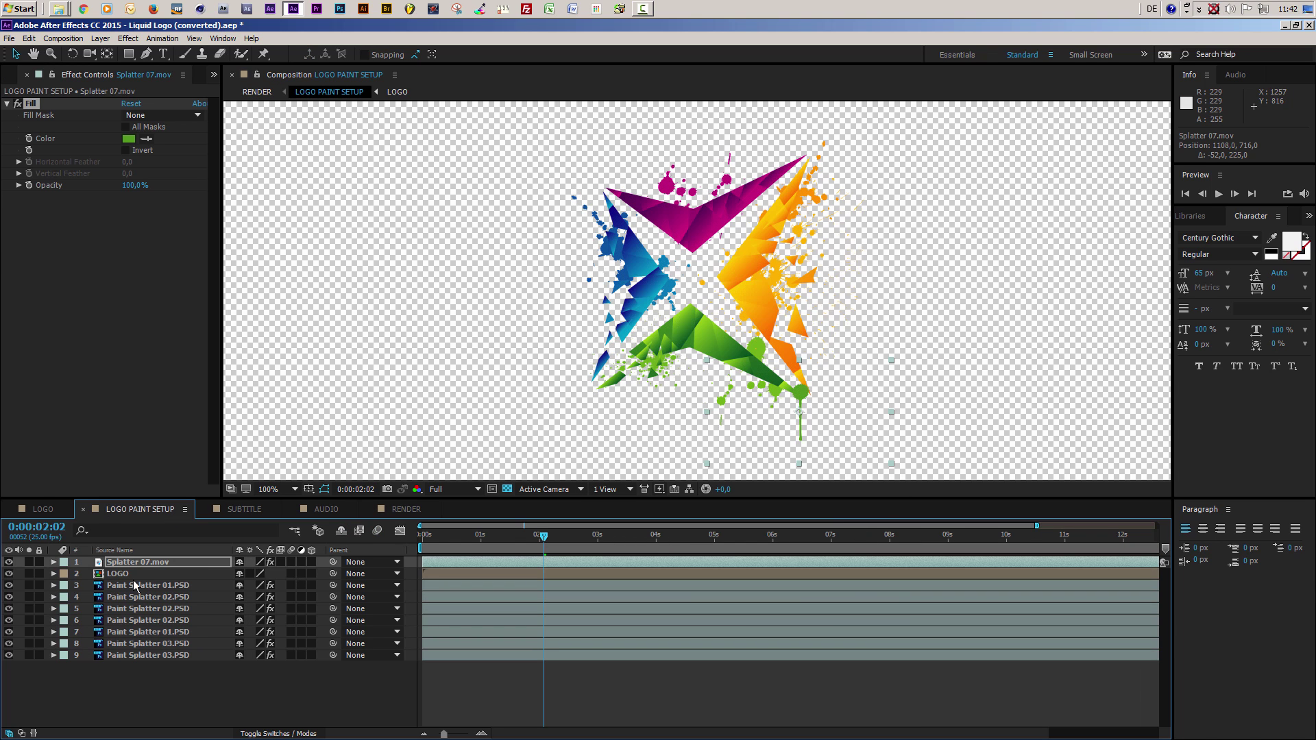
pyautogui.click(9, 562)
pyautogui.click(9, 585)
pyautogui.click(9, 597)
pyautogui.click(9, 608)
pyautogui.moveTo(9, 621); pyautogui.dragTo(9, 655)
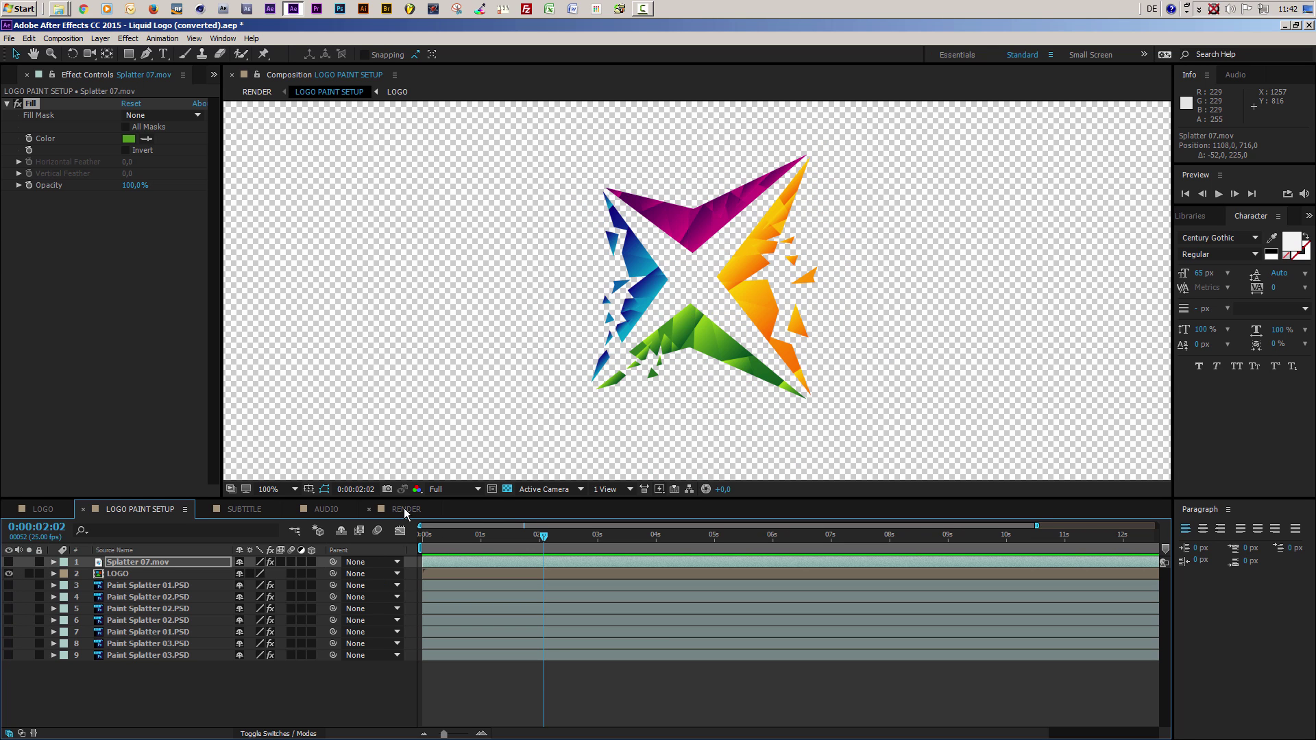
pyautogui.click(405, 508)
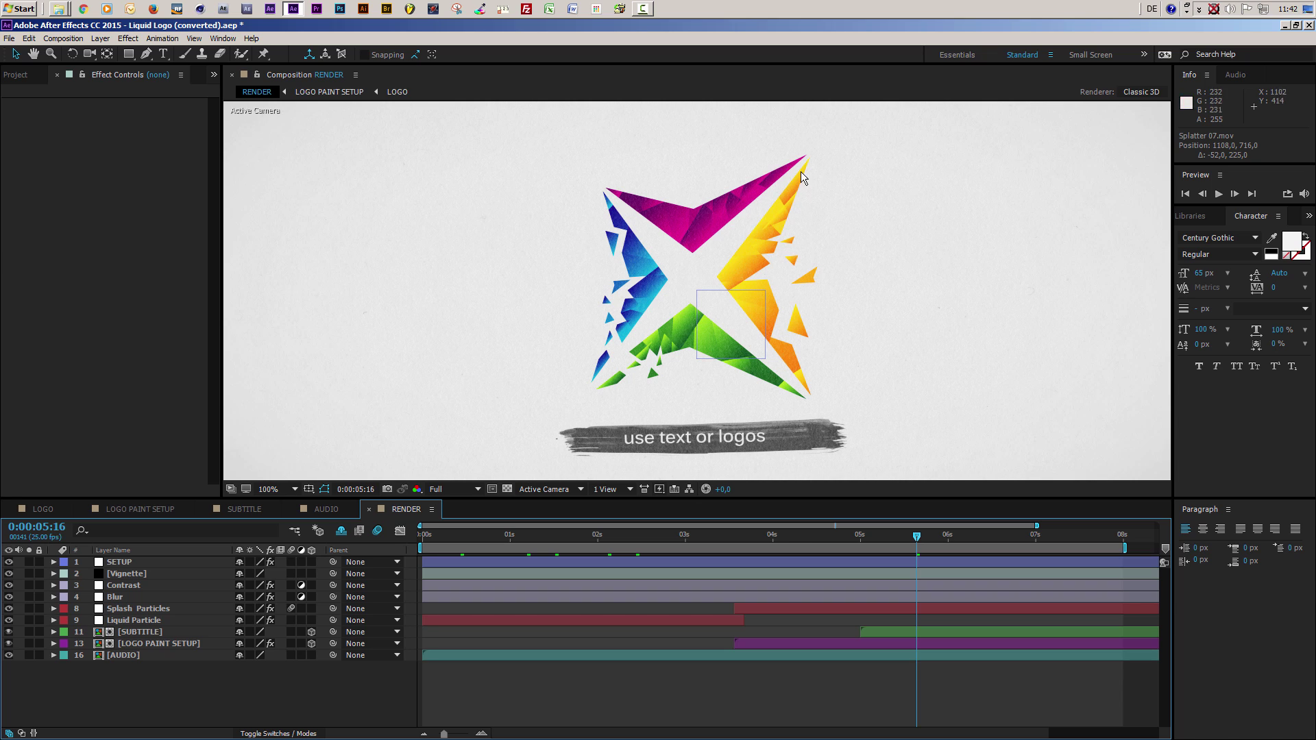
pyautogui.click(155, 509)
pyautogui.moveTo(8, 602); pyautogui.dragTo(9, 655)
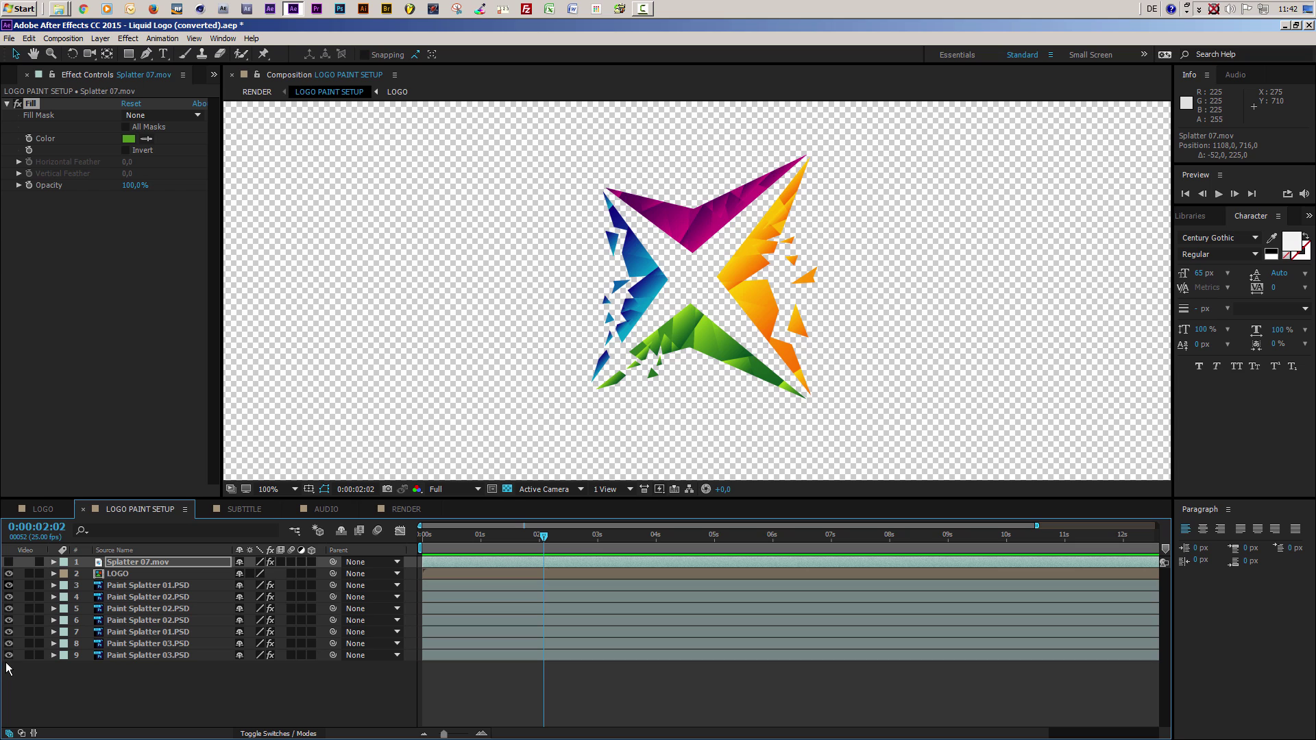
pyautogui.click(9, 562)
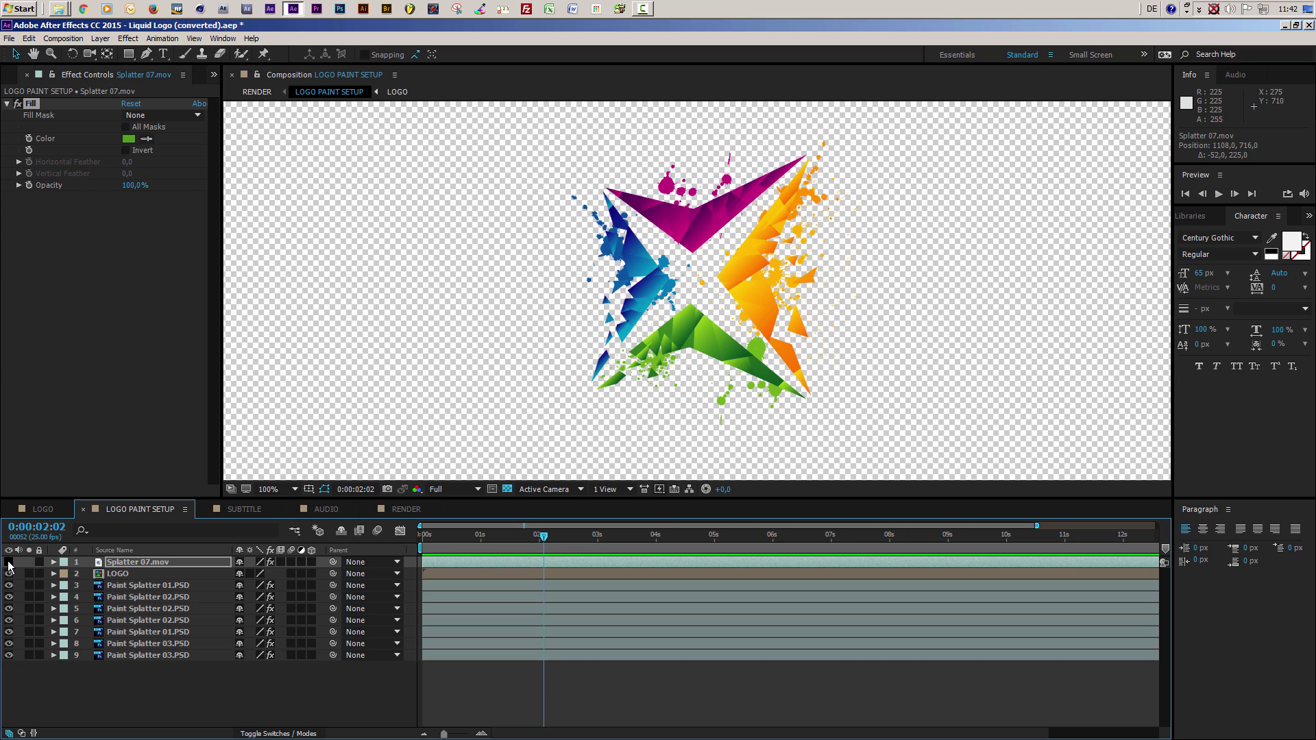
# Step: Replace the SUBTITLE caption 'use text or logos' with 'enter your title', correcting the typos
pyautogui.click(240, 509)
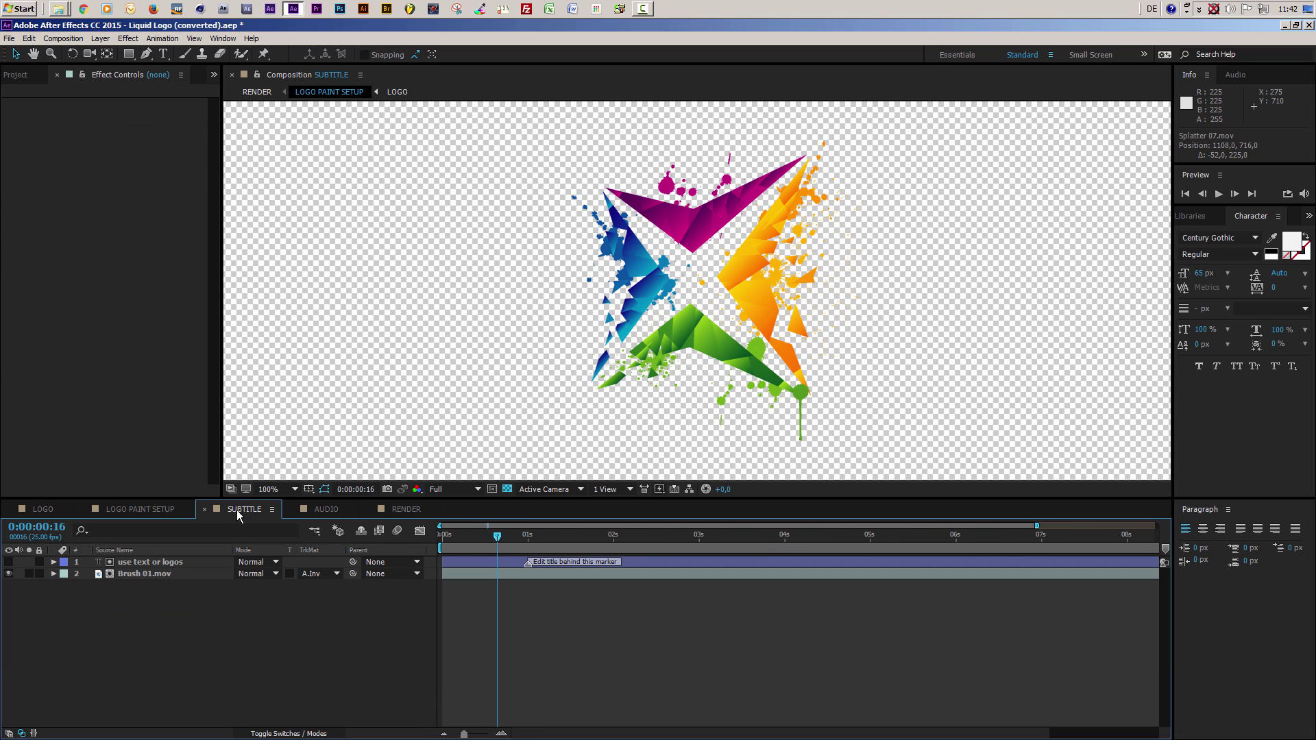
pyautogui.scroll(-2, 789, 261)
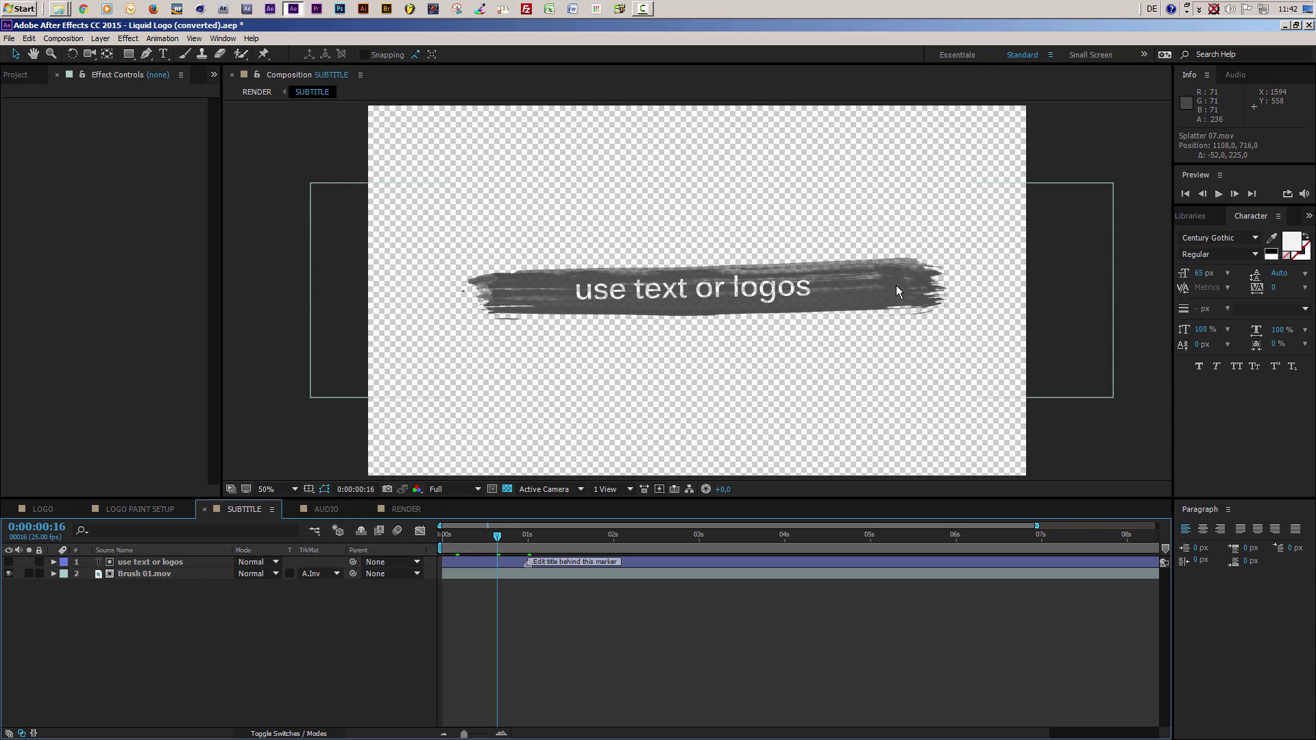
pyautogui.click(162, 567)
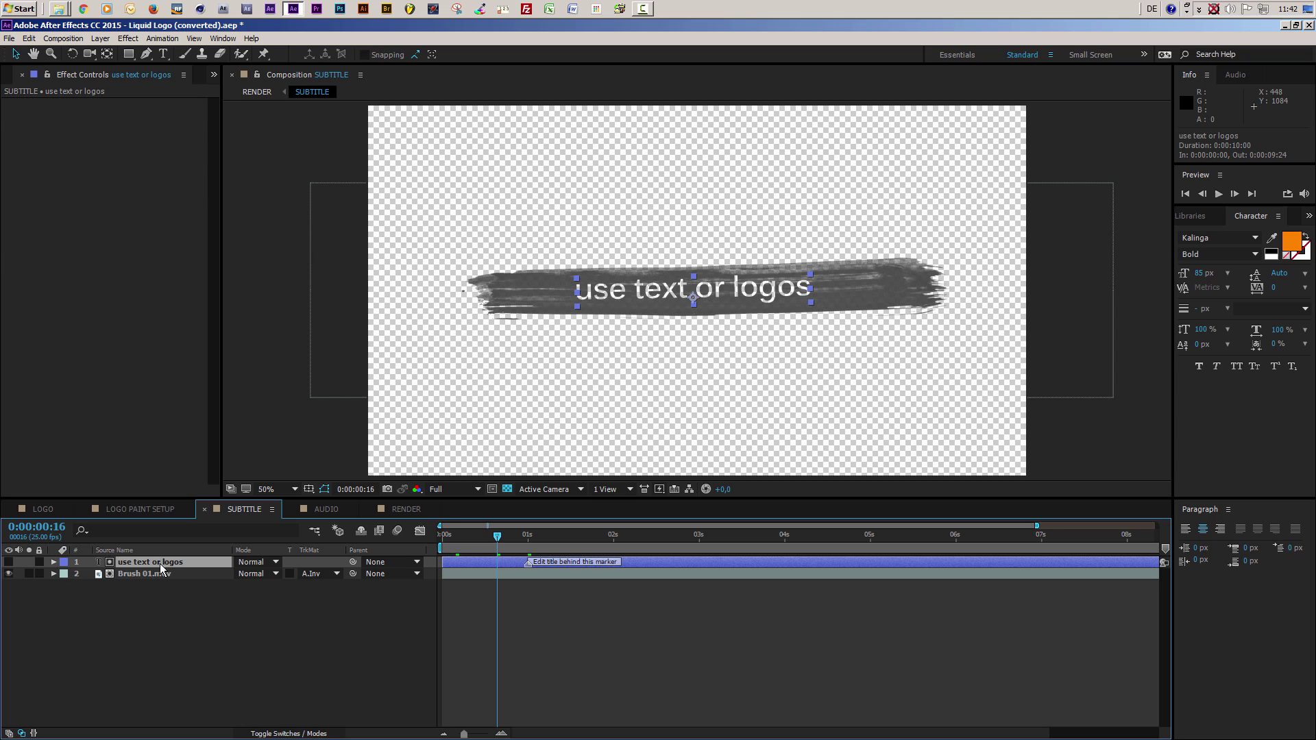
pyautogui.doubleClick(162, 566)
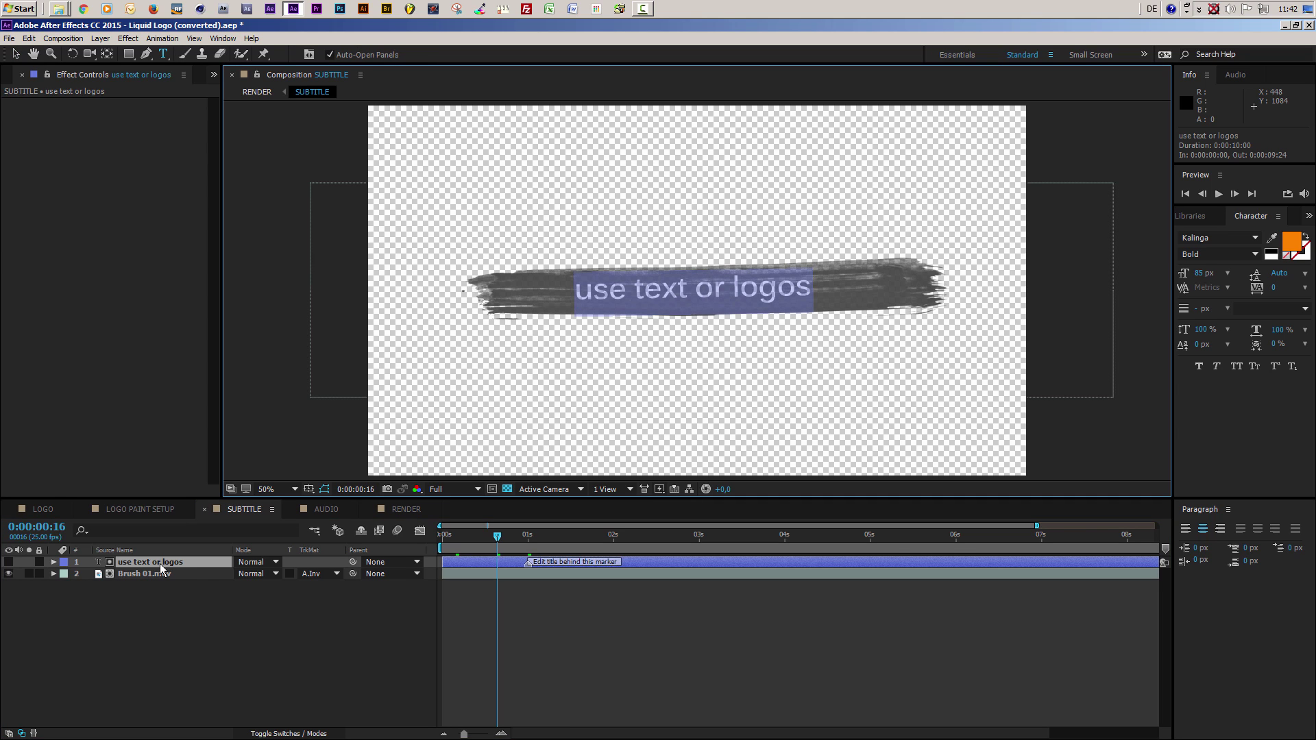
pyautogui.write('enter yout titlr')
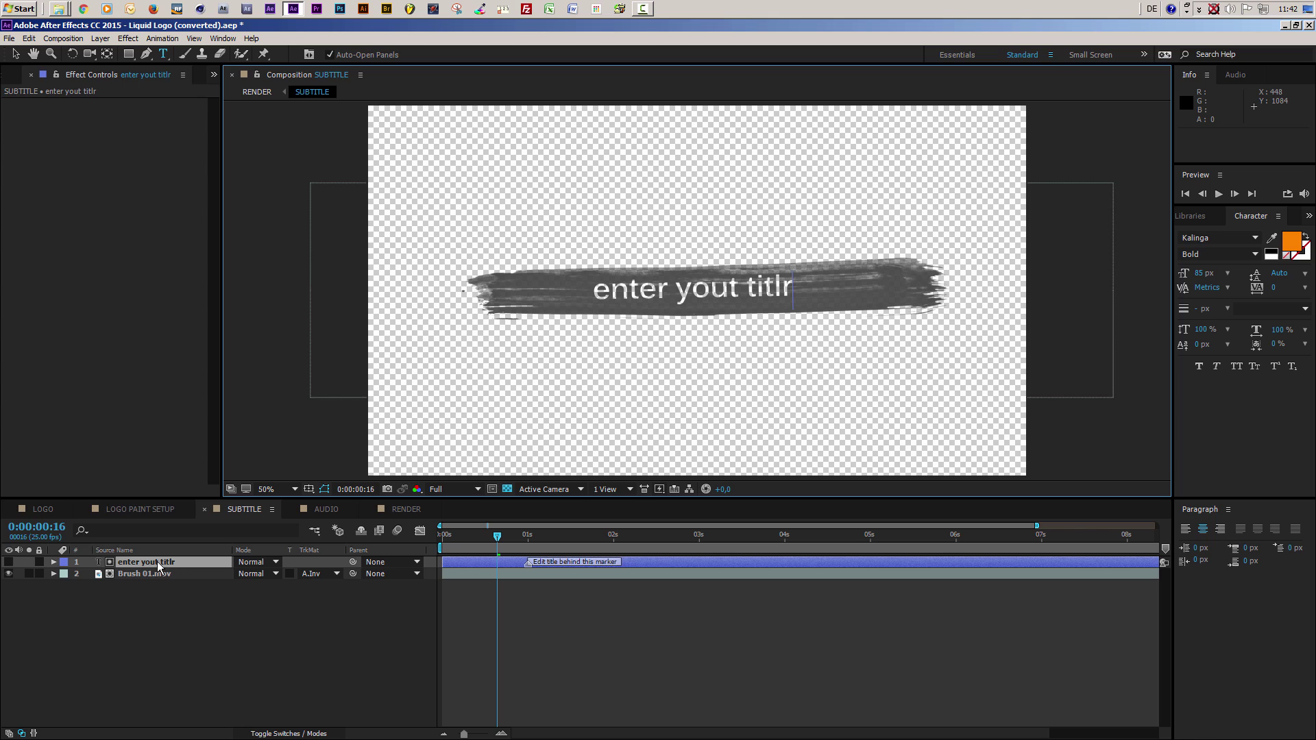
pyautogui.press('BackSpace')
pyautogui.write('e')
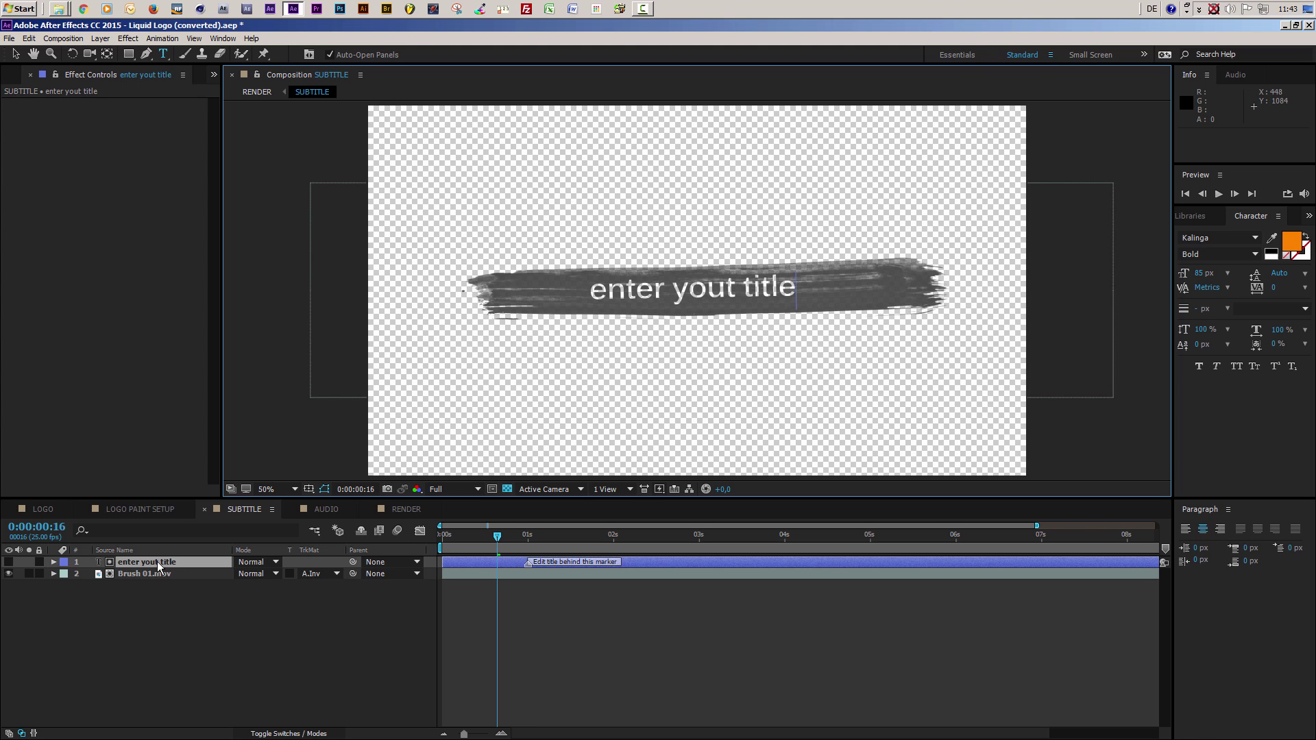
pyautogui.click(736, 287)
pyautogui.press('BackSpace')
pyautogui.write('r')
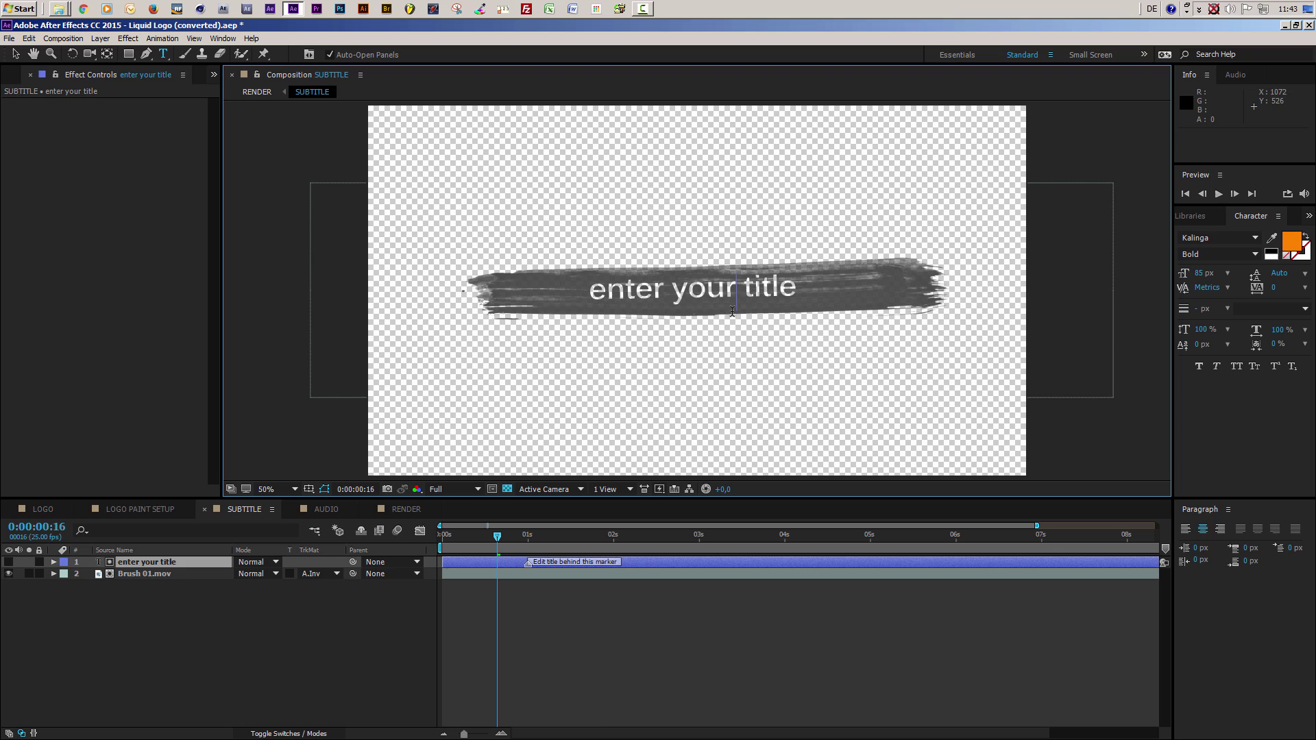
pyautogui.click(603, 661)
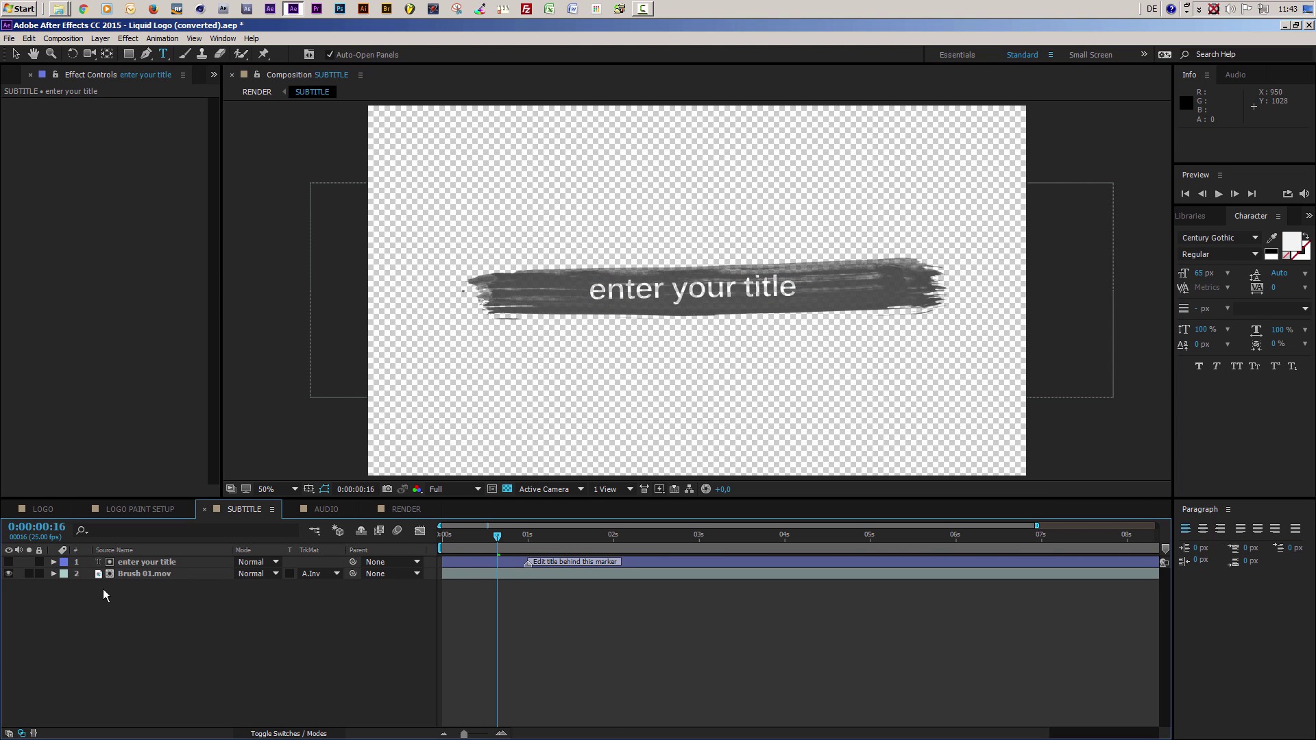
# Step: Scale the Brush 01.mov stroke's width to 95%, keeping its 58% height
pyautogui.click(147, 576)
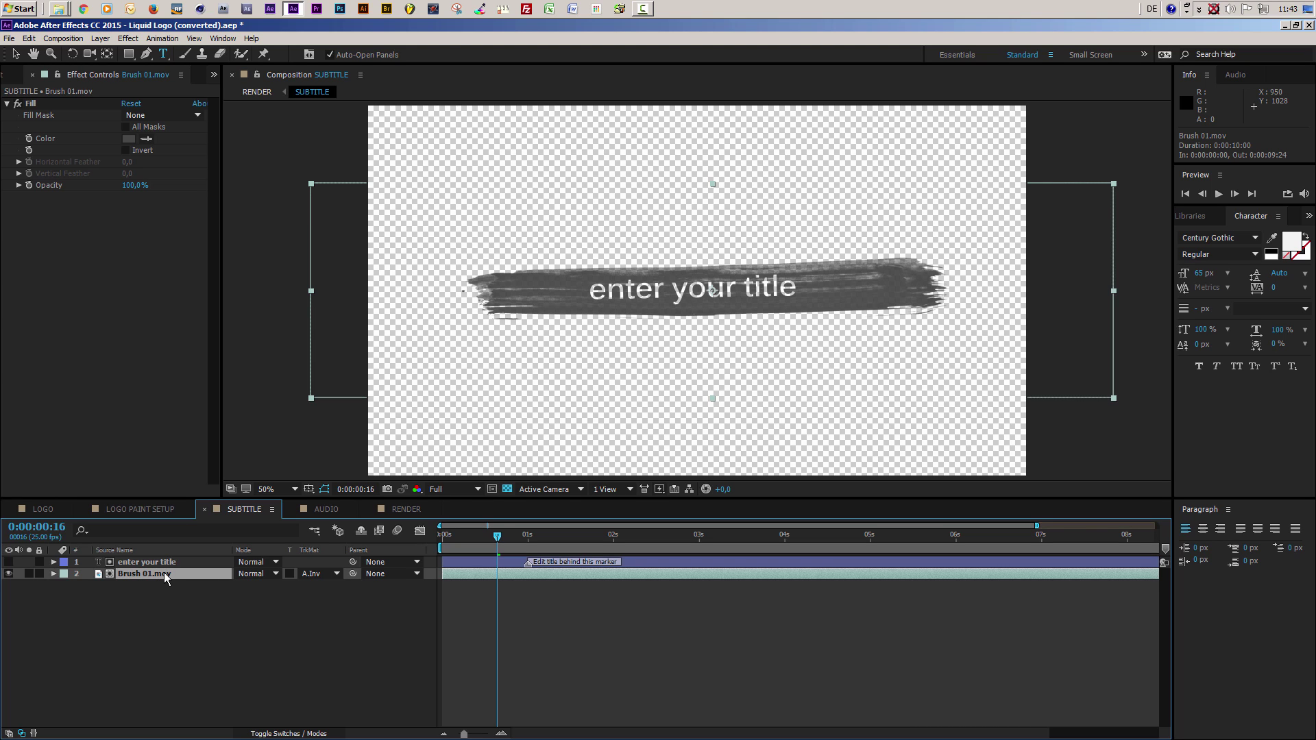
pyautogui.press('s')
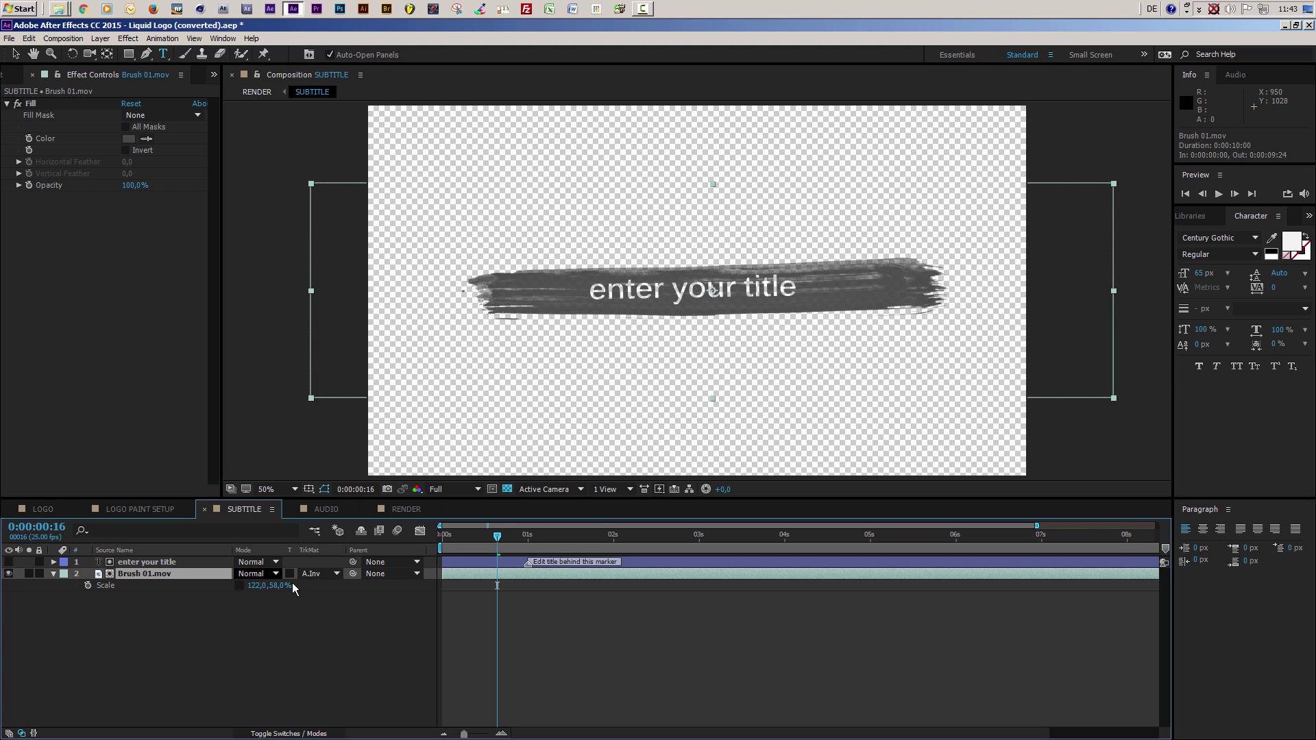
pyautogui.moveTo(251, 585)
pyautogui.mouseDown()
pyautogui.moveTo(224, 588)
pyautogui.moveTo(334, 593)
pyautogui.moveTo(307, 602)
pyautogui.mouseUp()
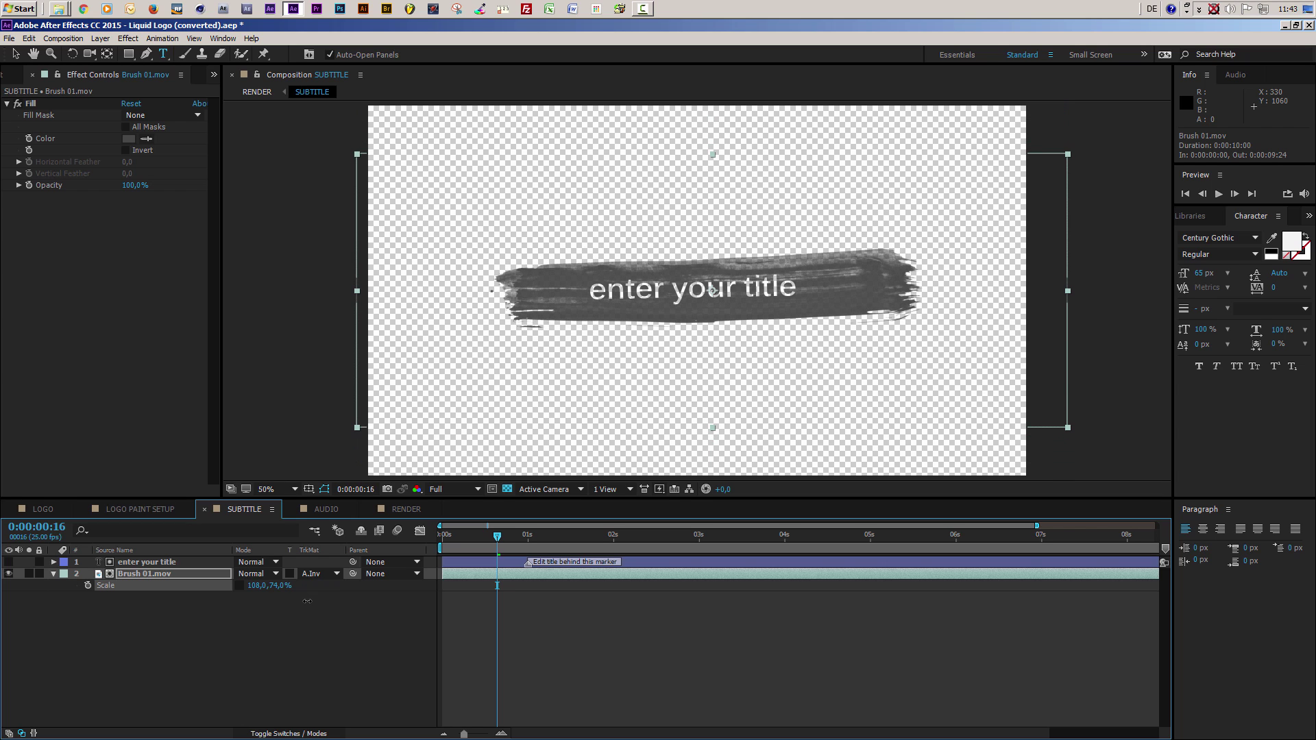
pyautogui.hotkey('ctrl', 'z')
pyautogui.hotkey('ctrl', 'z')
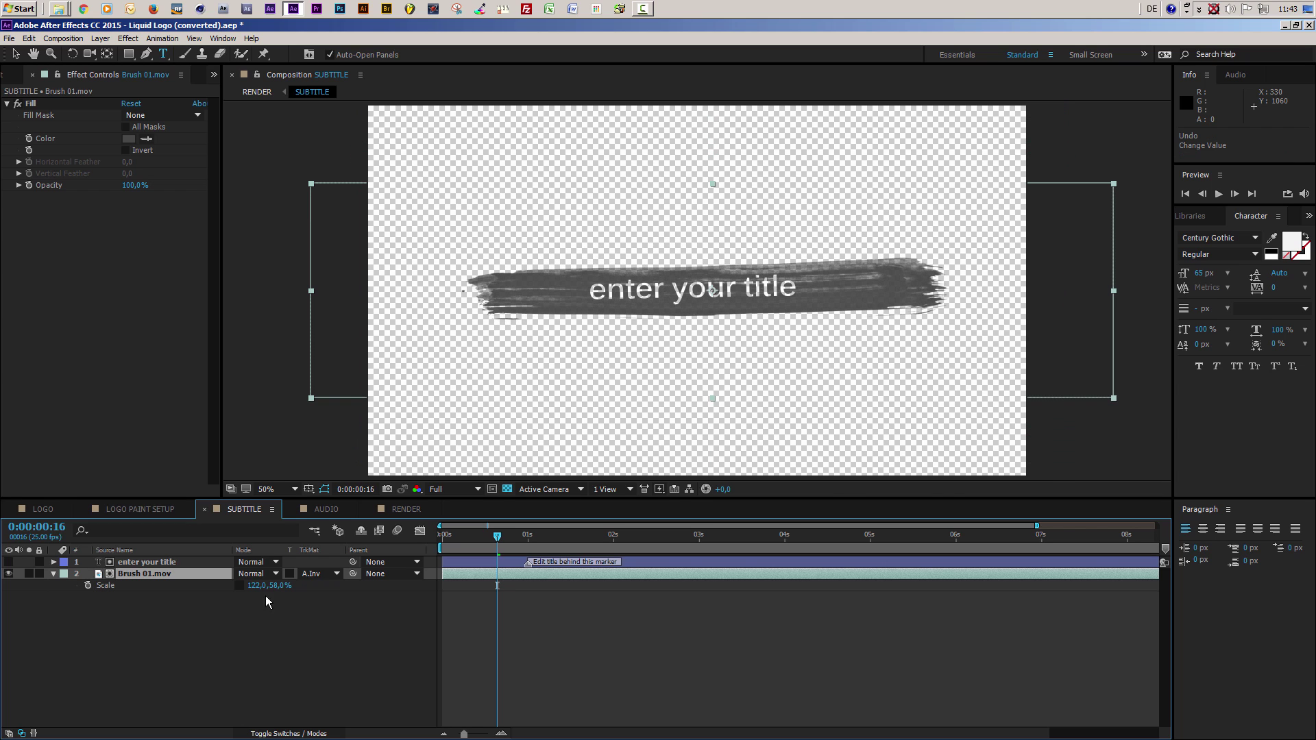
pyautogui.moveTo(255, 585); pyautogui.dragTo(238, 586)
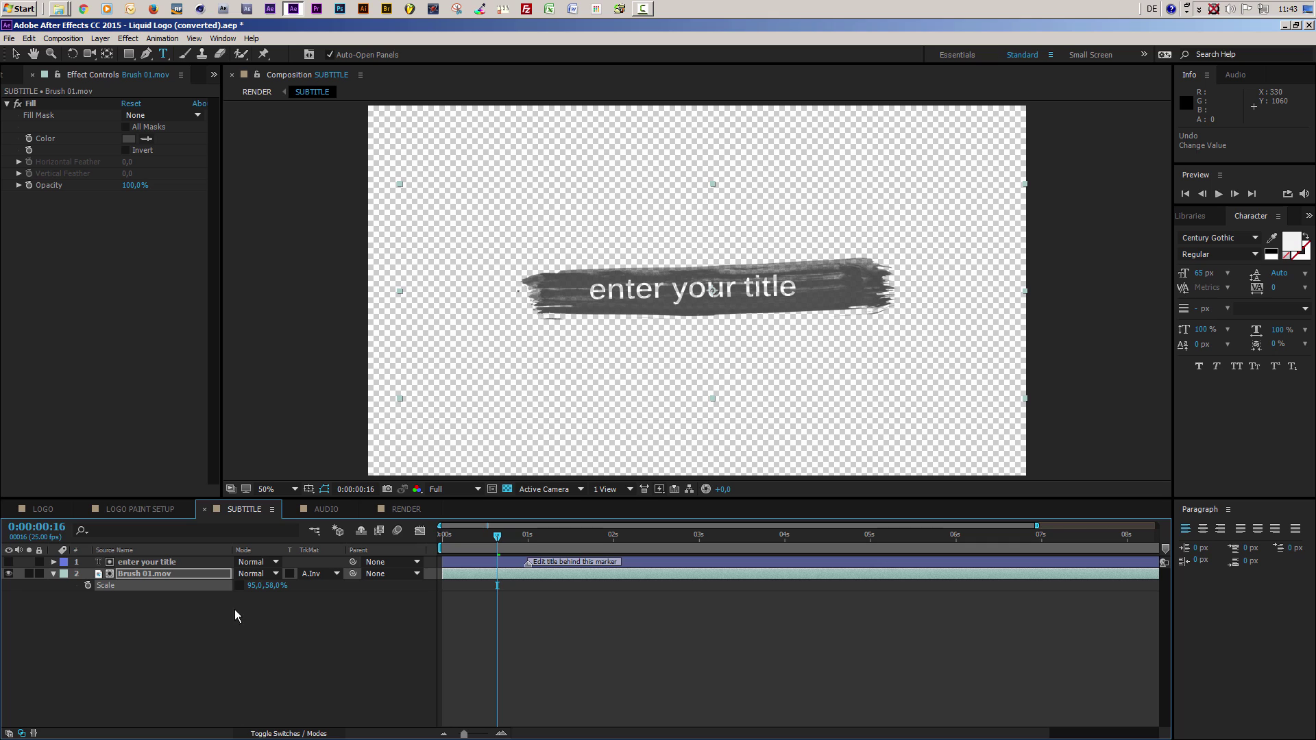
pyautogui.click(539, 577)
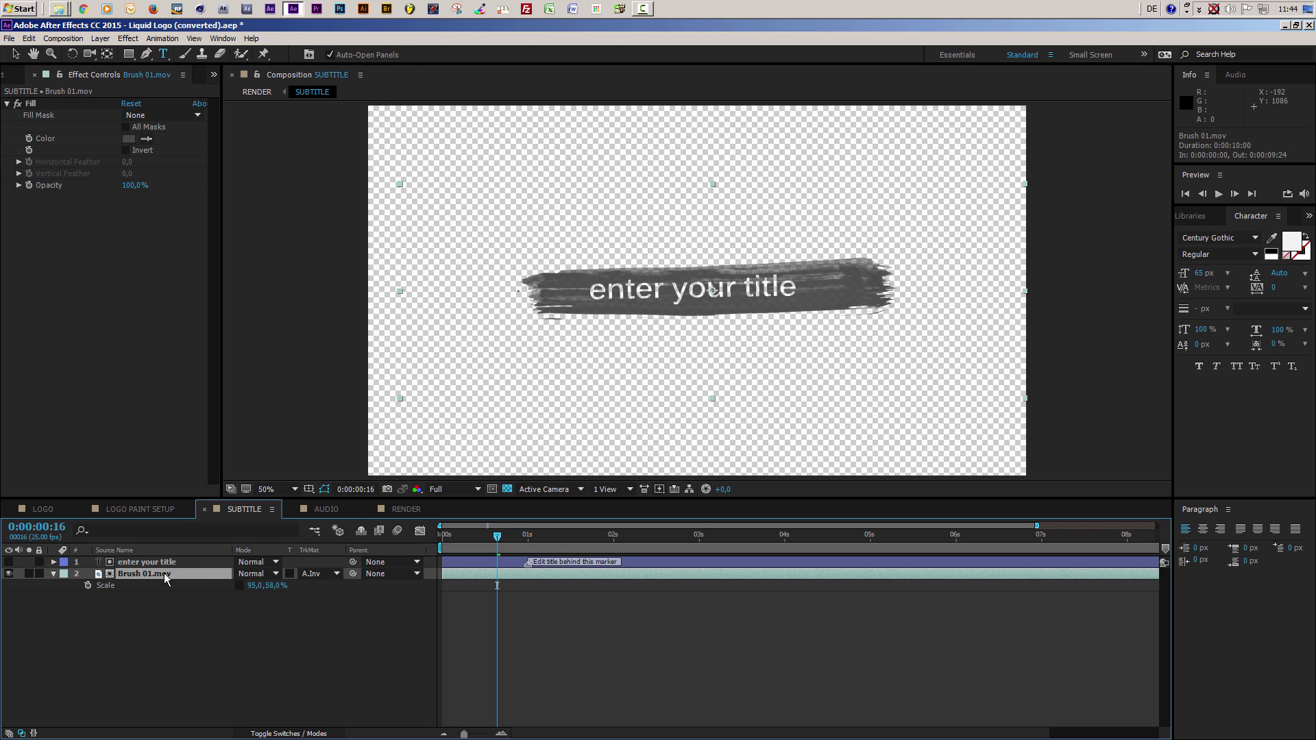
pyautogui.press('v')
pyautogui.click(144, 582)
# Step: Set the brush stroke's fill to the green sampled from the logo in the LOGO composition
pyautogui.click(43, 510)
pyautogui.press('.')
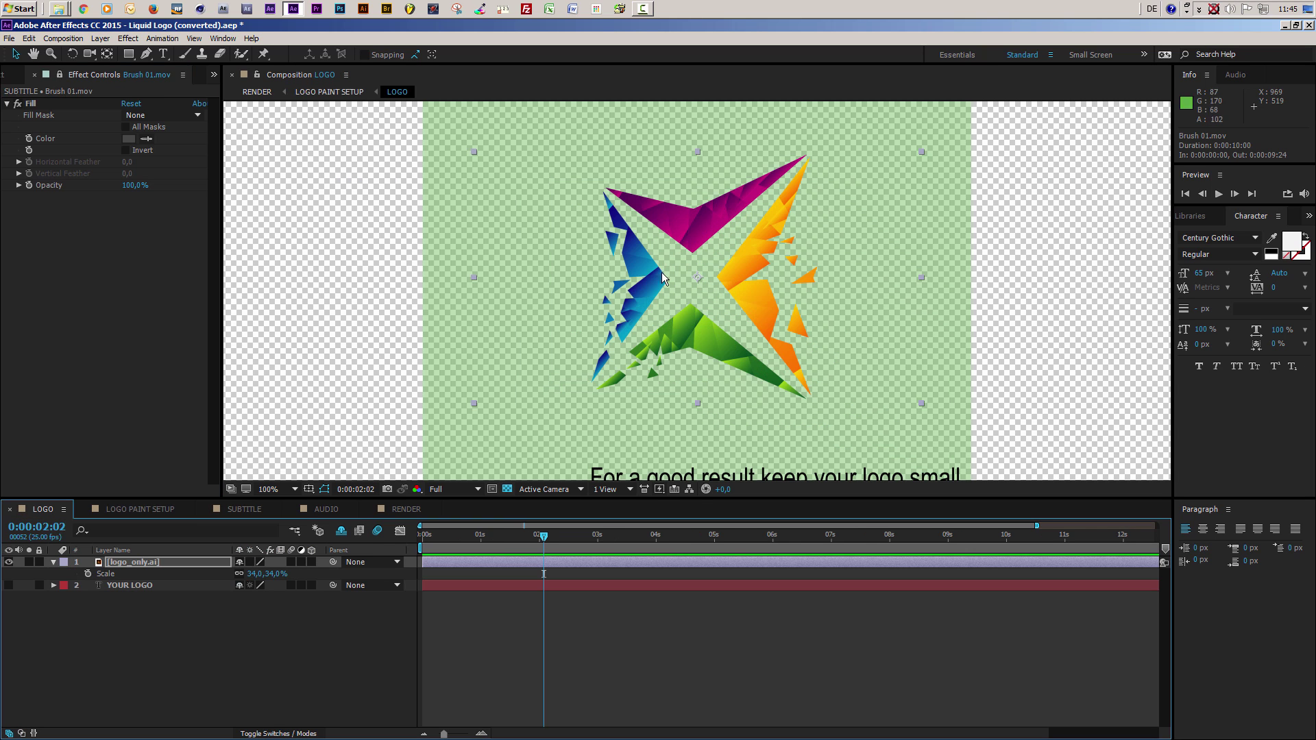
pyautogui.click(146, 140)
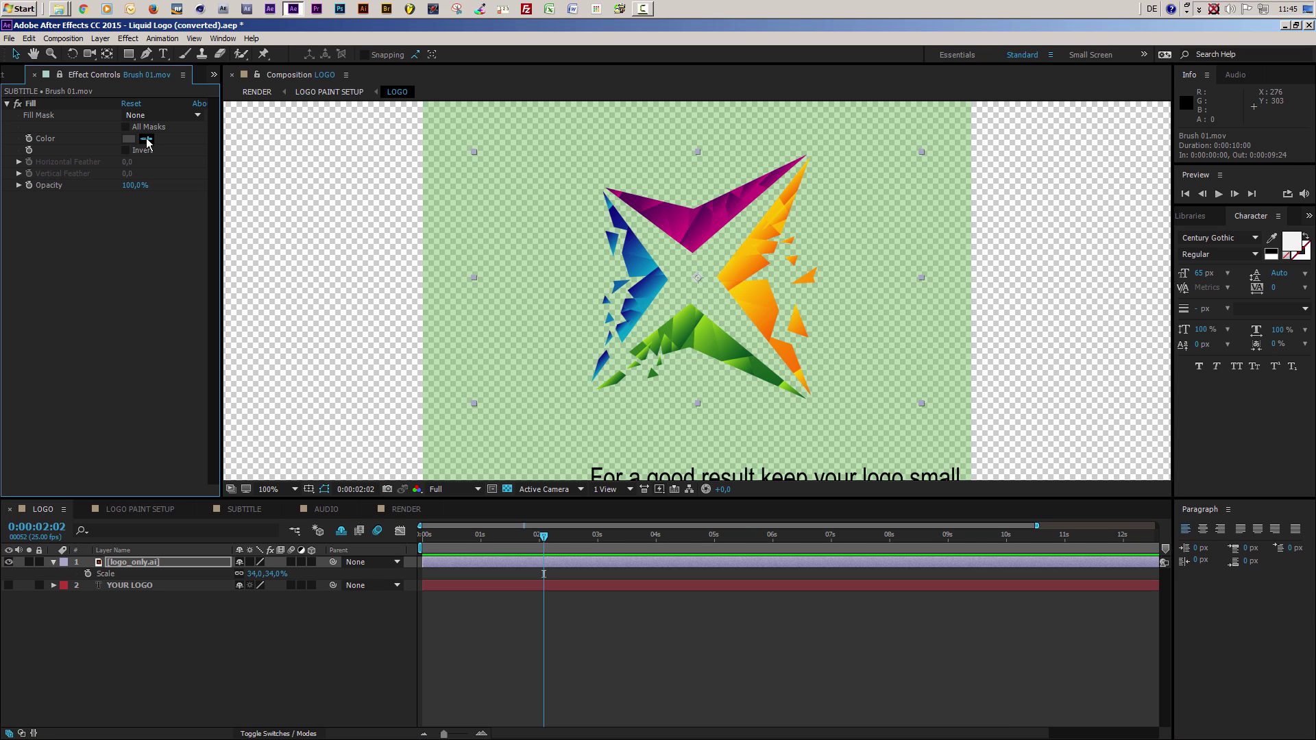
pyautogui.click(712, 334)
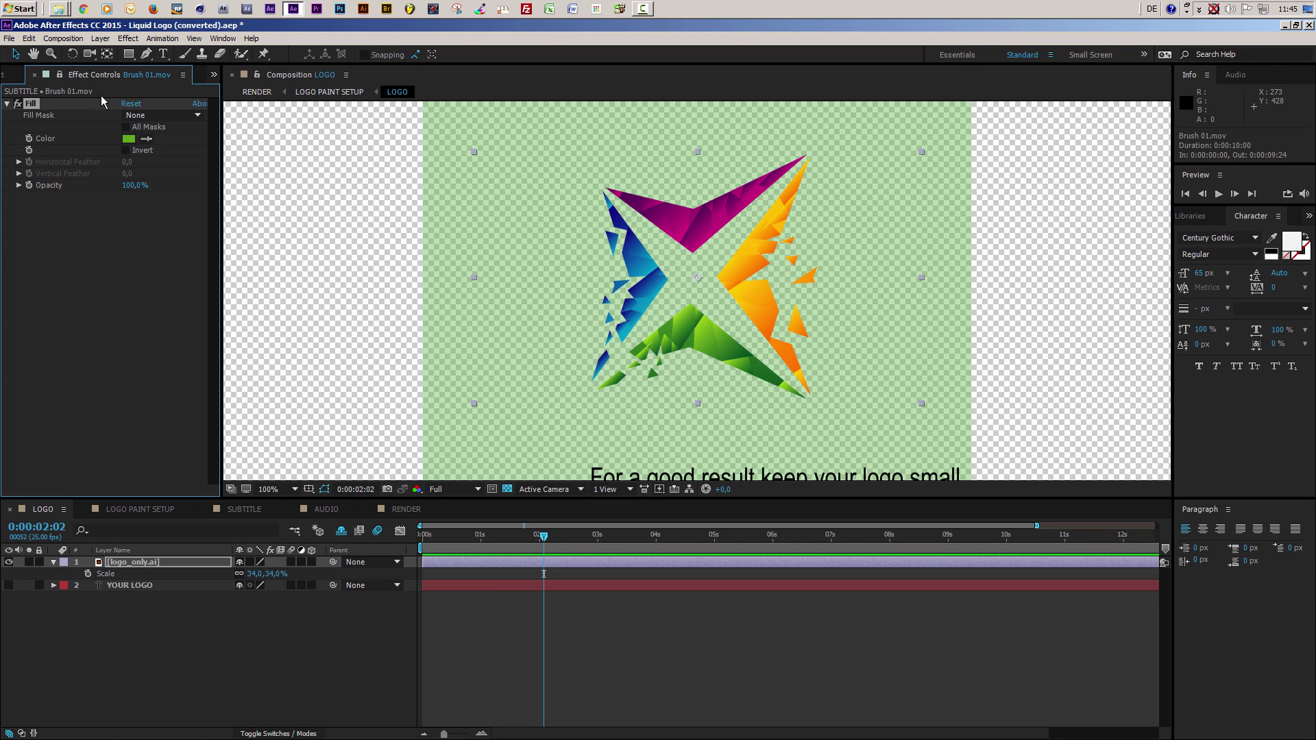
# Step: Darken the brush's green Fill Color in the SUBTITLE colour picker and return to RENDER
pyautogui.click(248, 511)
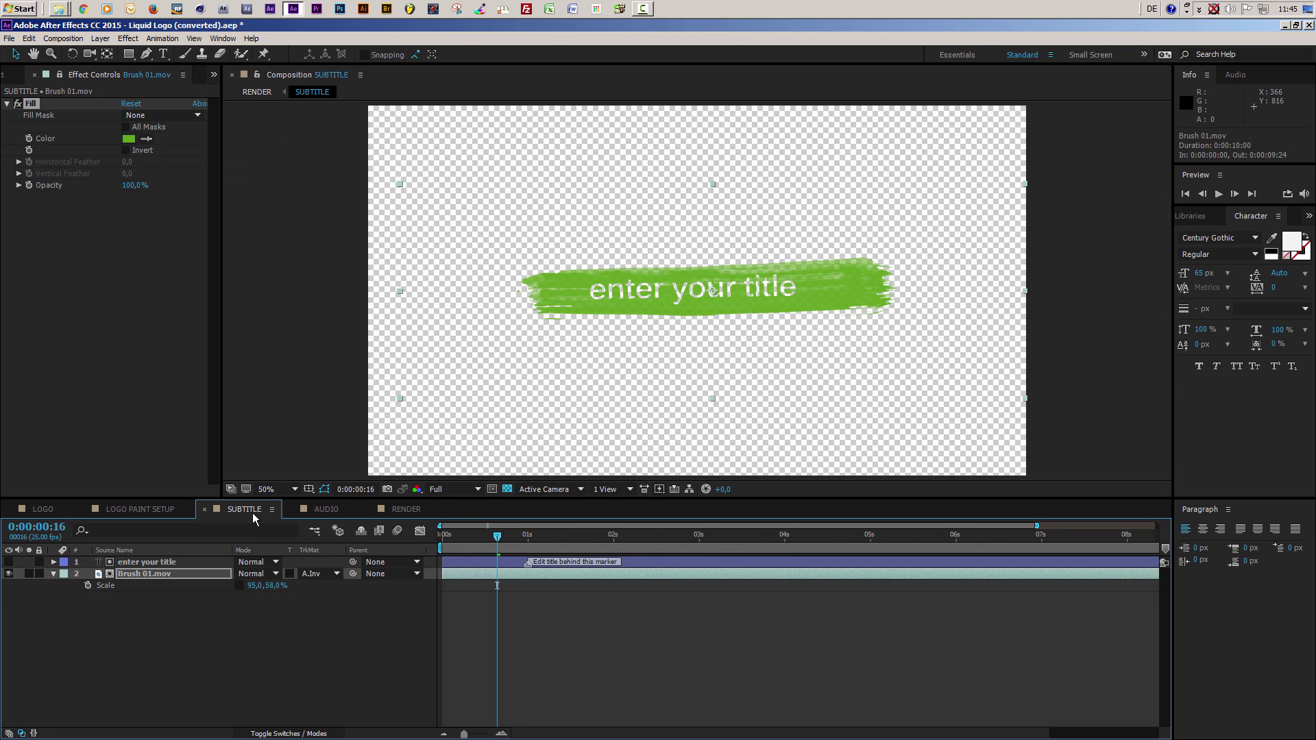
pyautogui.click(126, 142)
pyautogui.moveTo(152, 179); pyautogui.dragTo(129, 167)
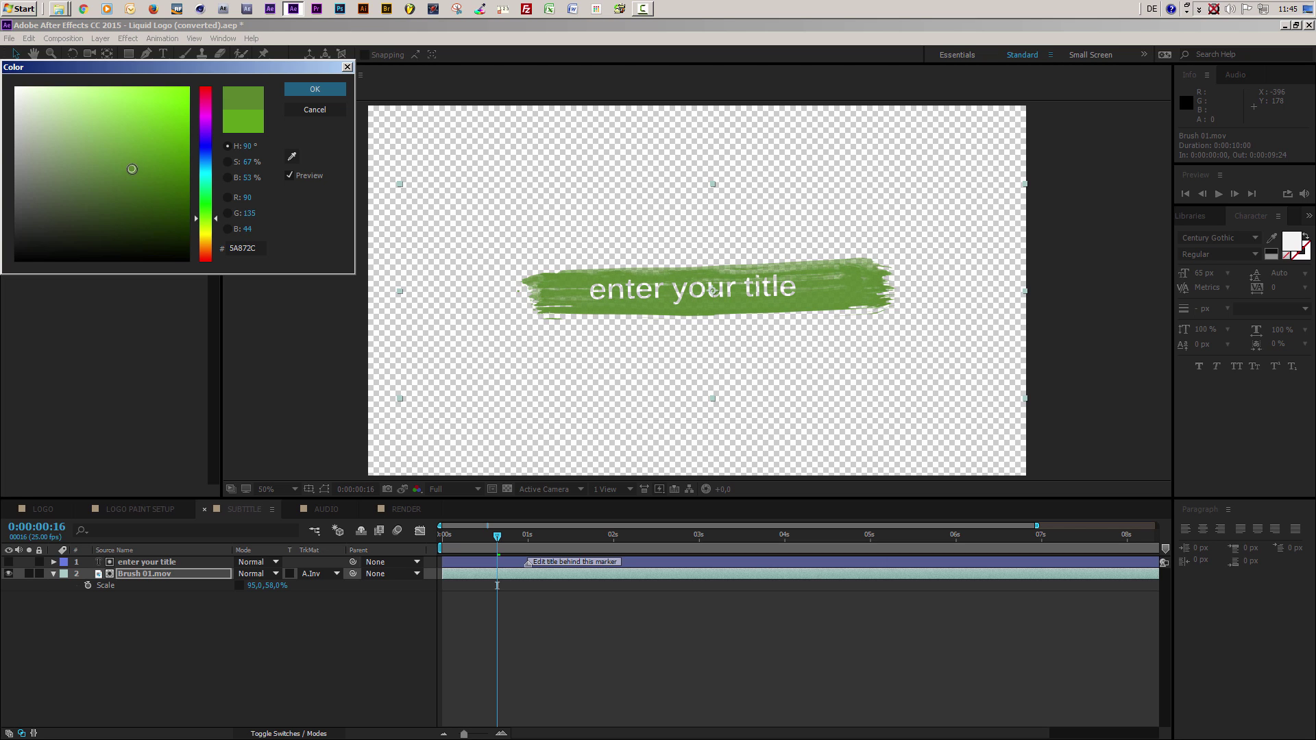
pyautogui.click(315, 90)
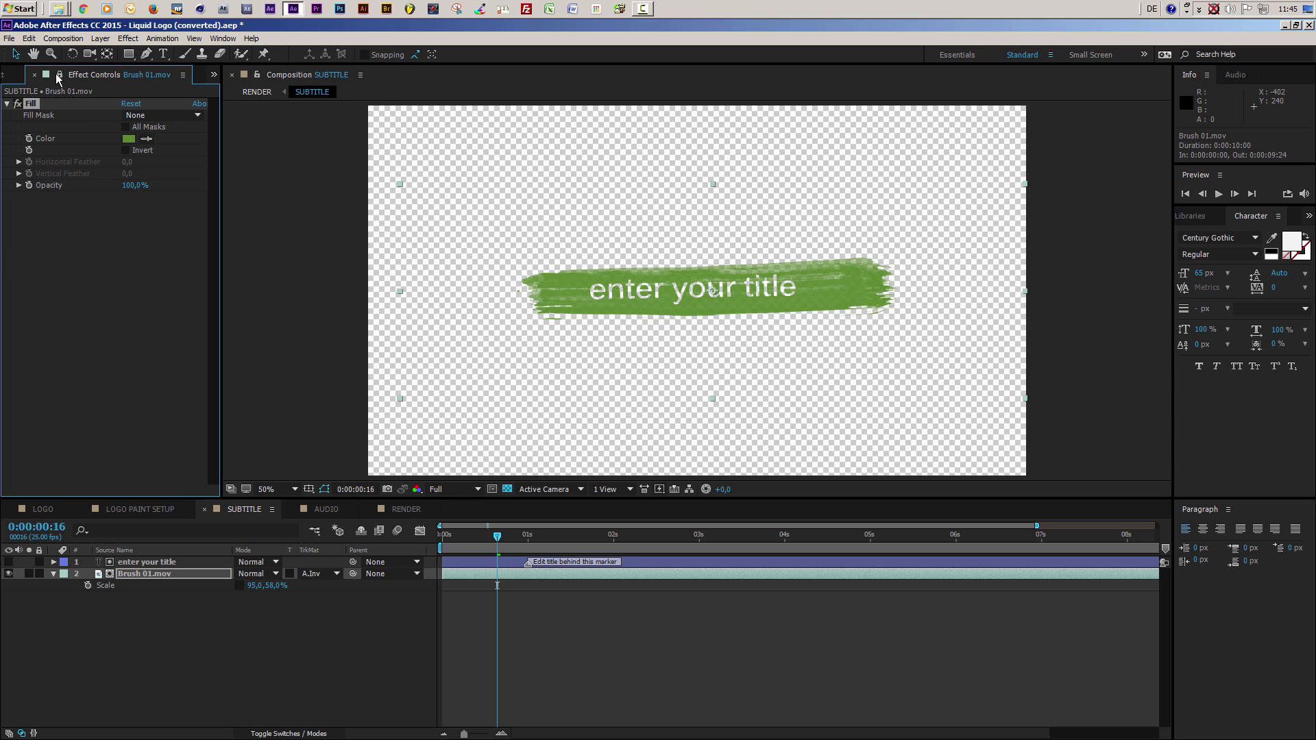
pyautogui.click(410, 508)
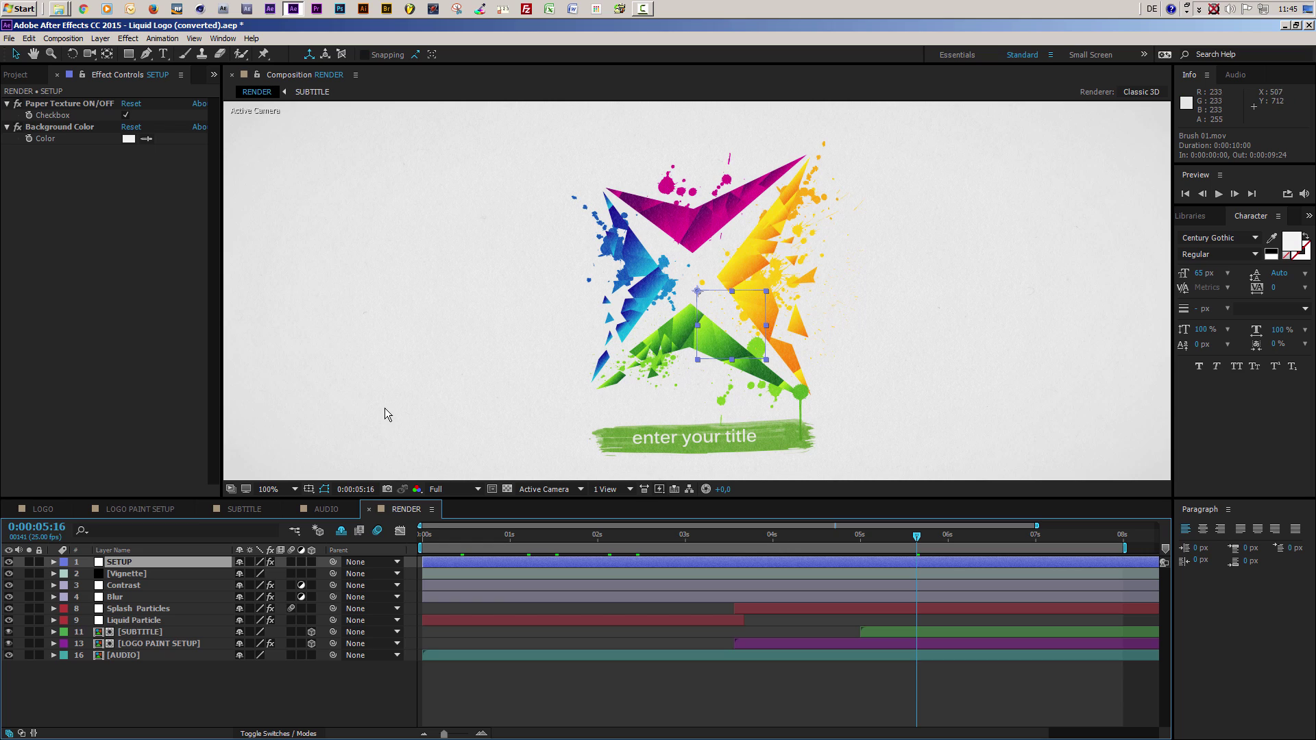
pyautogui.click(137, 565)
pyautogui.click(125, 116)
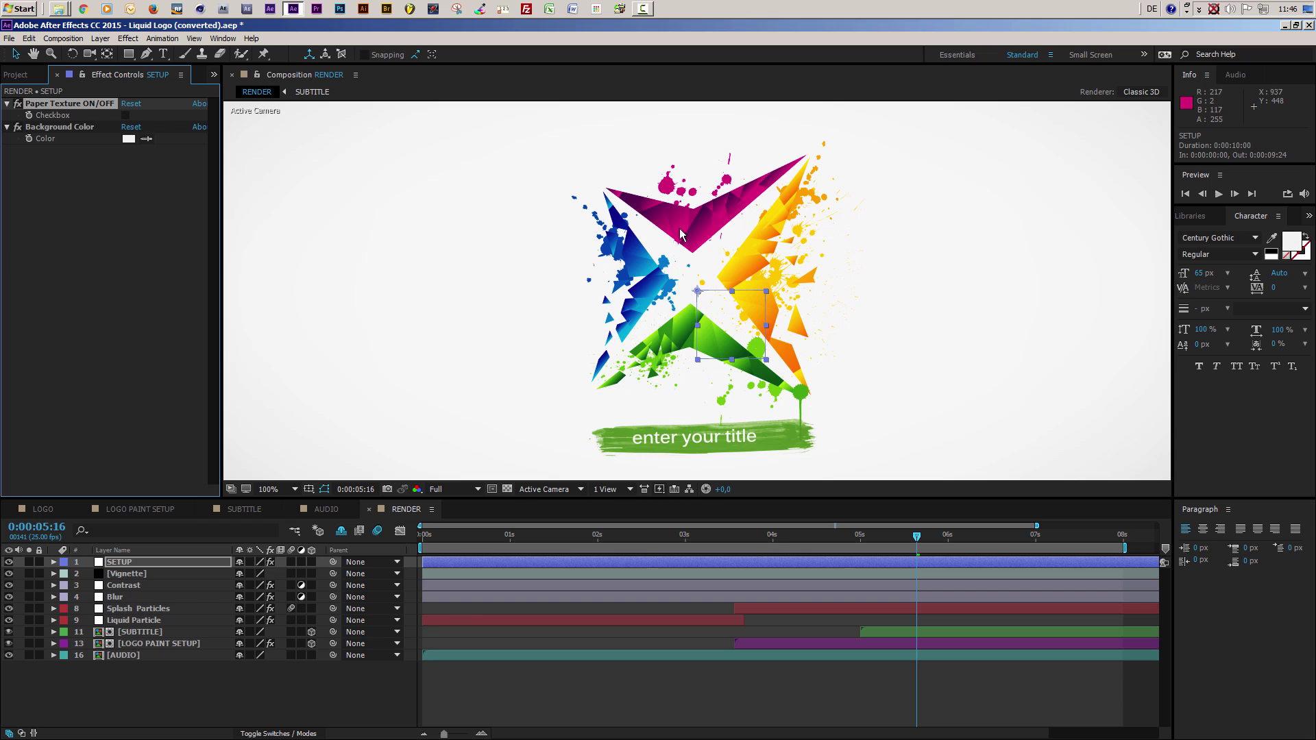
pyautogui.click(122, 115)
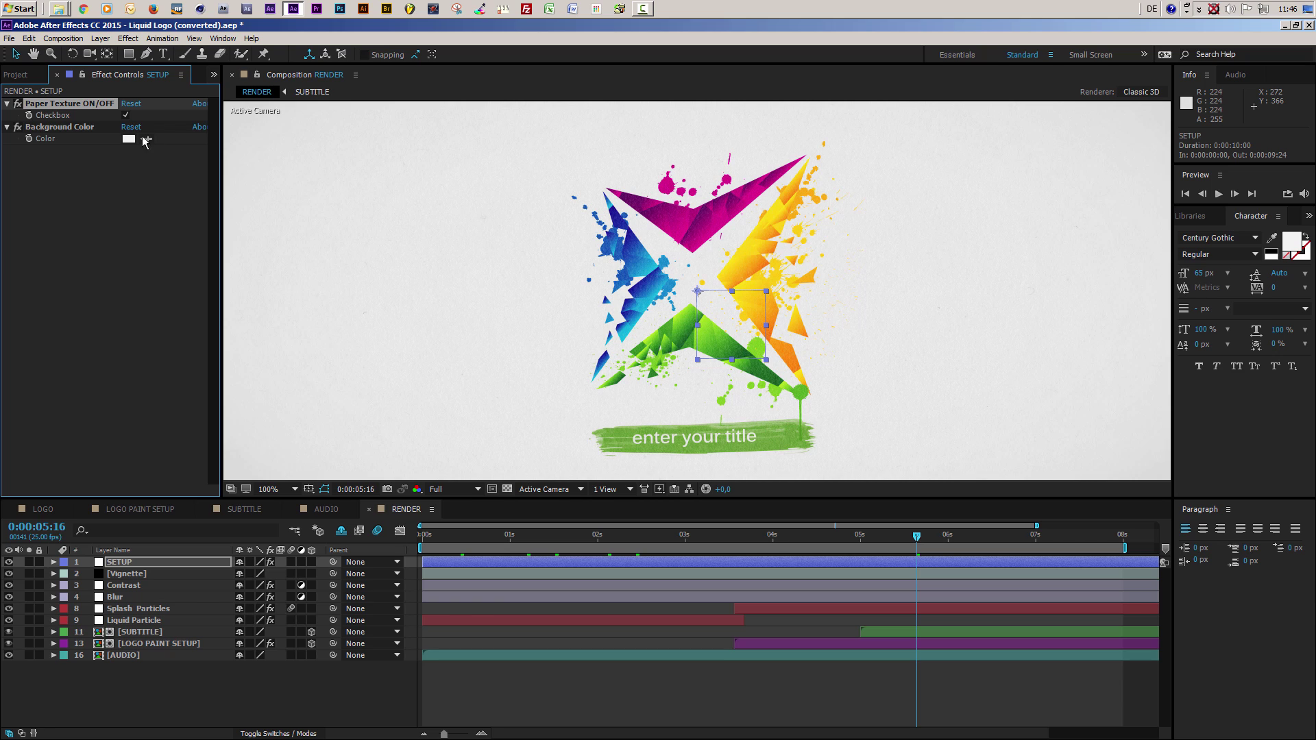
pyautogui.click(126, 115)
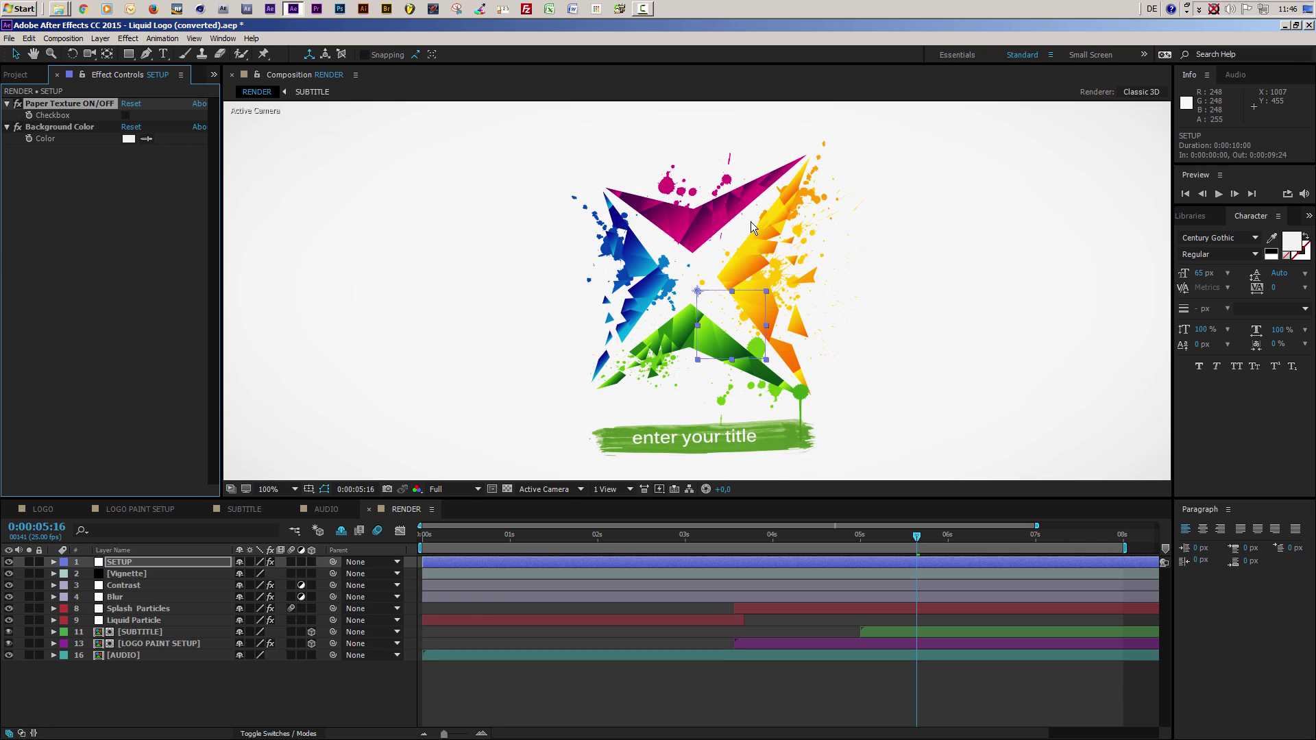
pyautogui.click(126, 115)
pyautogui.click(48, 128)
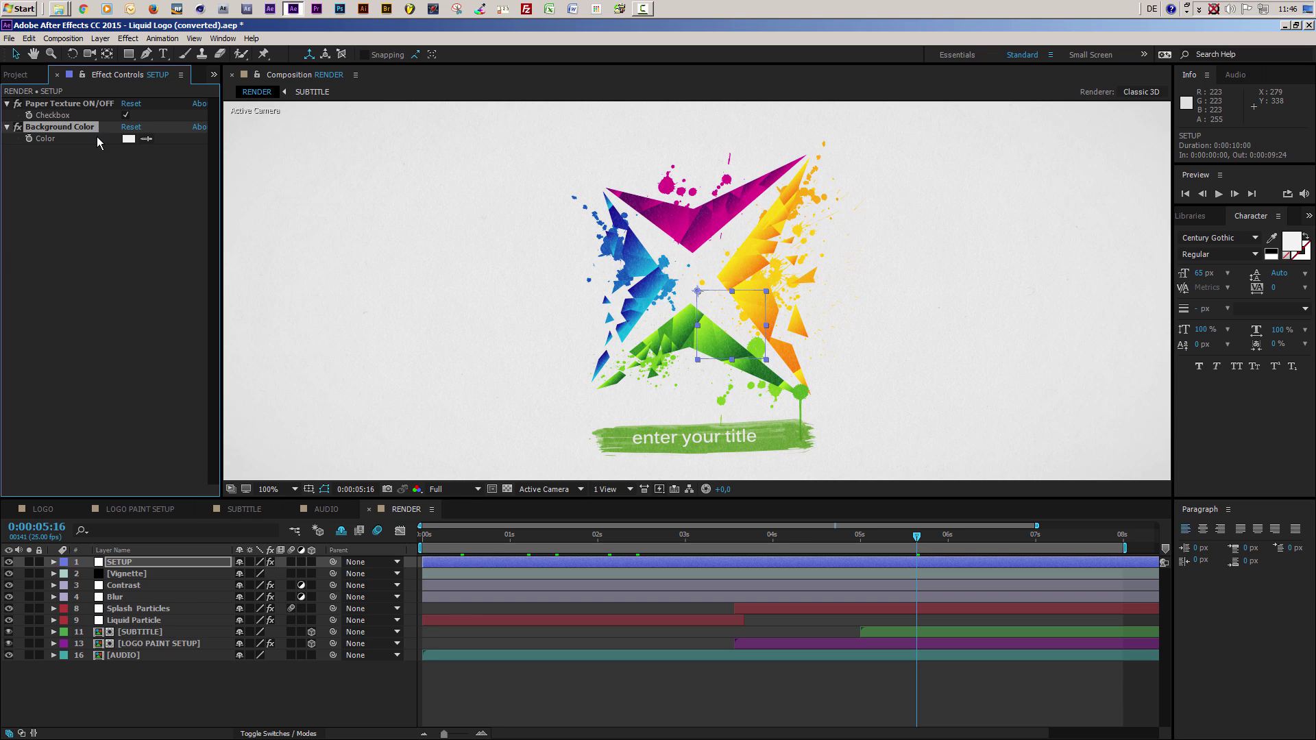
pyautogui.click(128, 139)
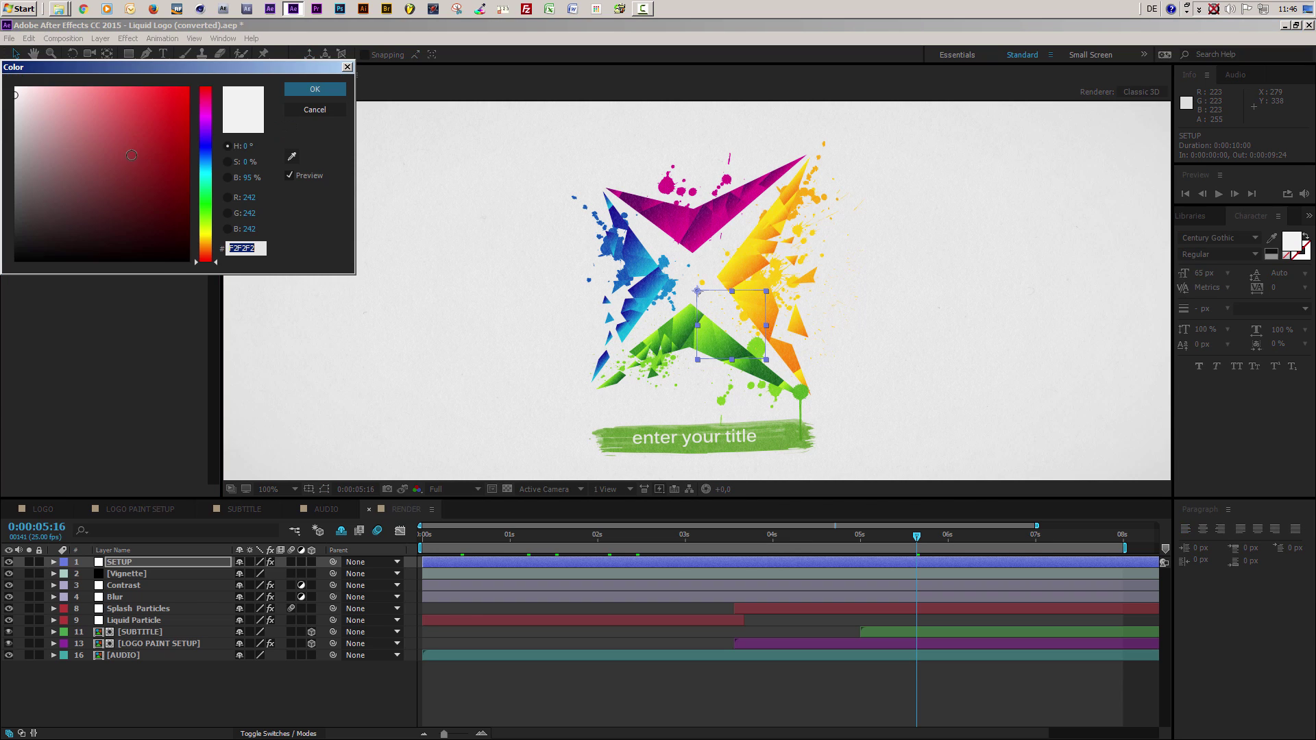
pyautogui.click(204, 170)
pyautogui.click(66, 96)
pyautogui.moveTo(67, 96); pyautogui.dragTo(79, 95)
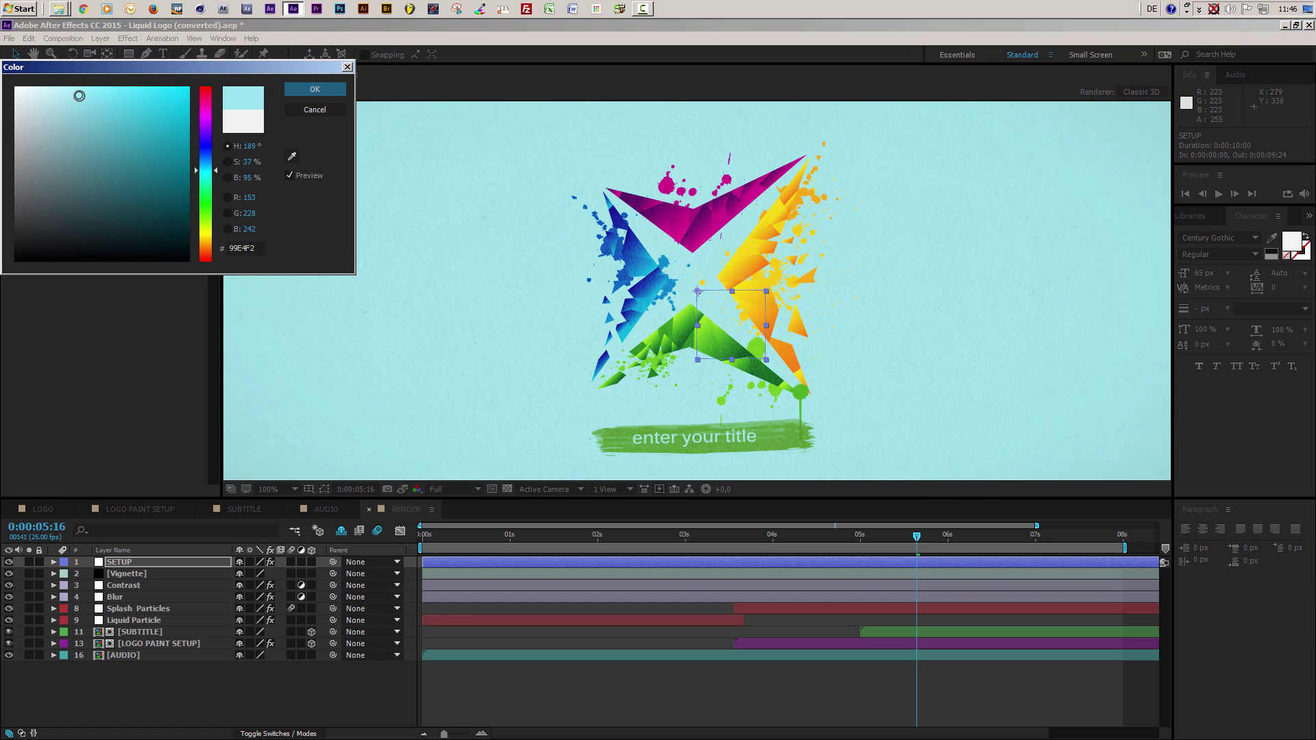
pyautogui.click(314, 91)
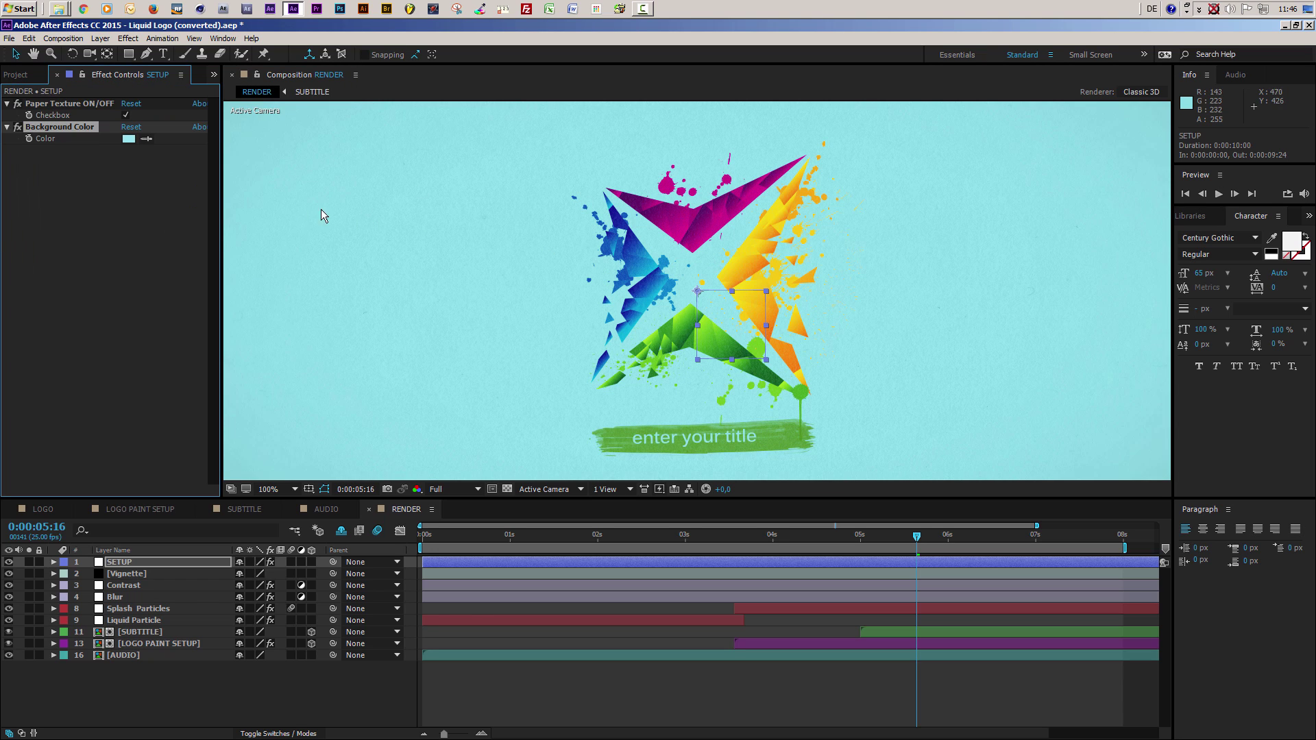
pyautogui.click(125, 115)
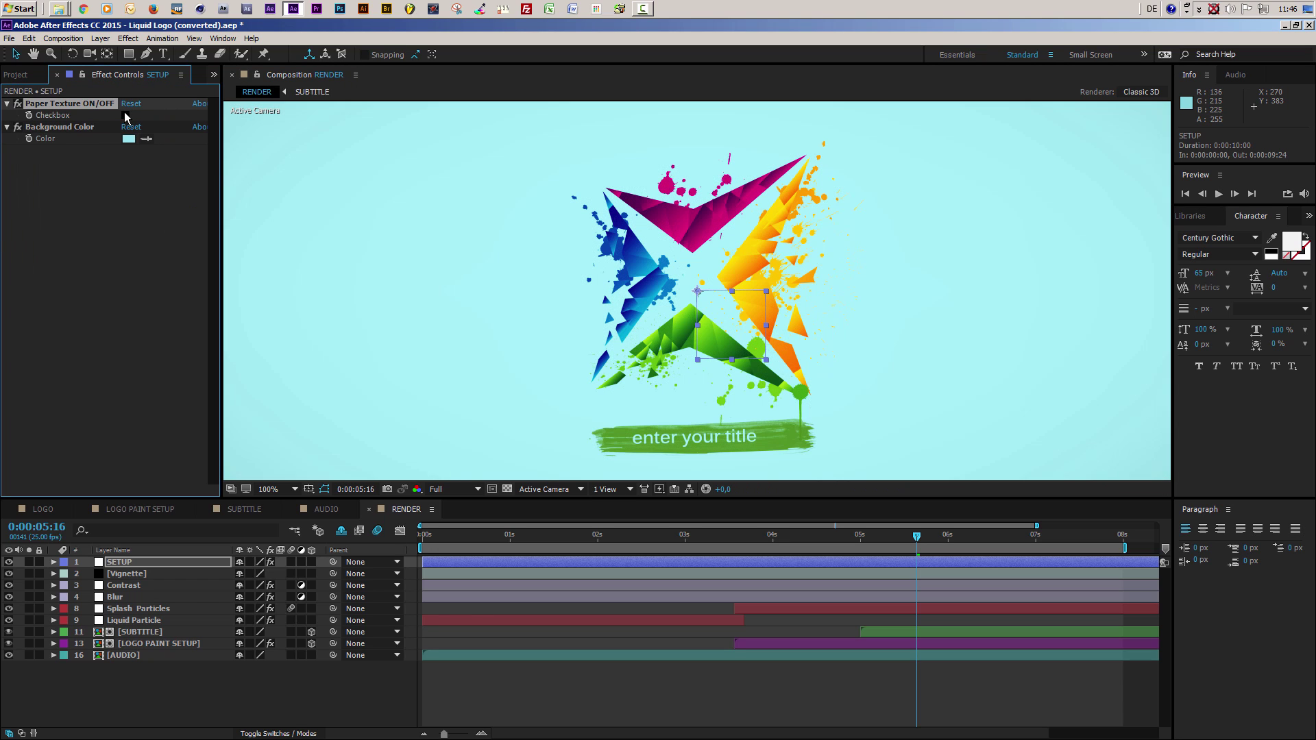
pyautogui.click(125, 115)
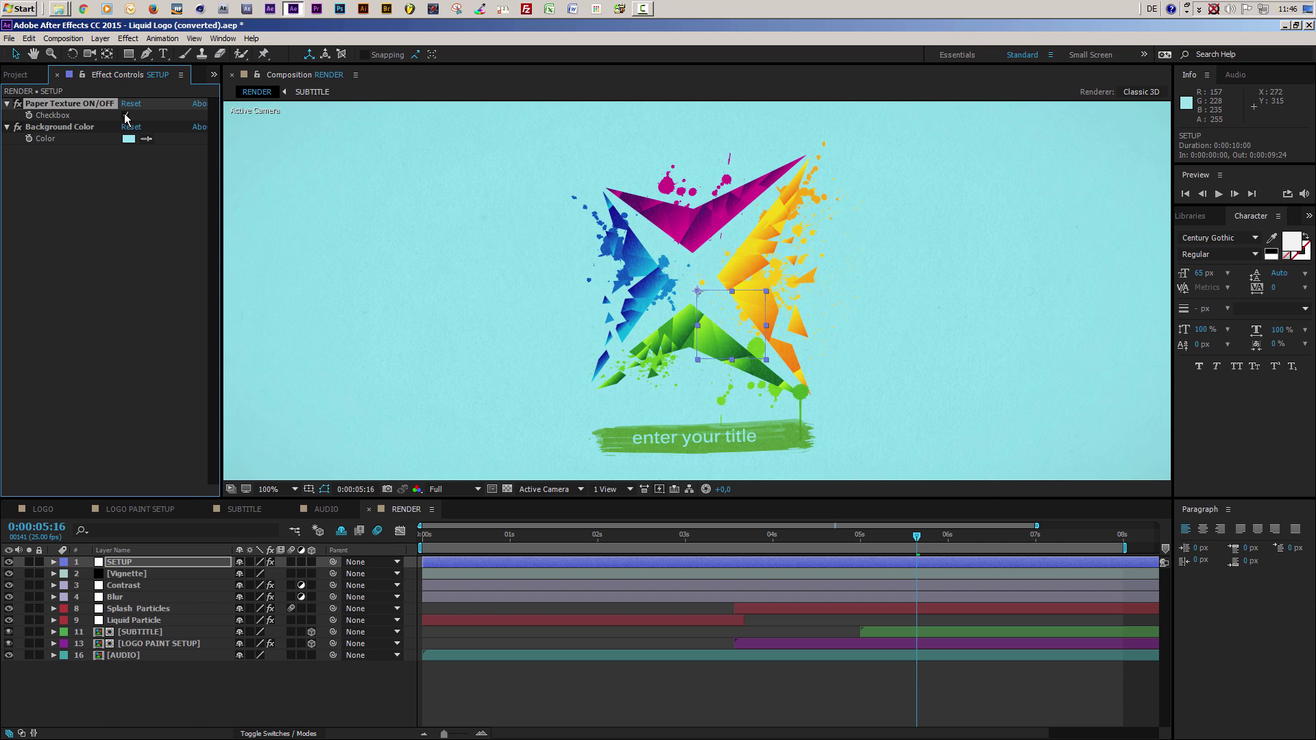
pyautogui.press(',')
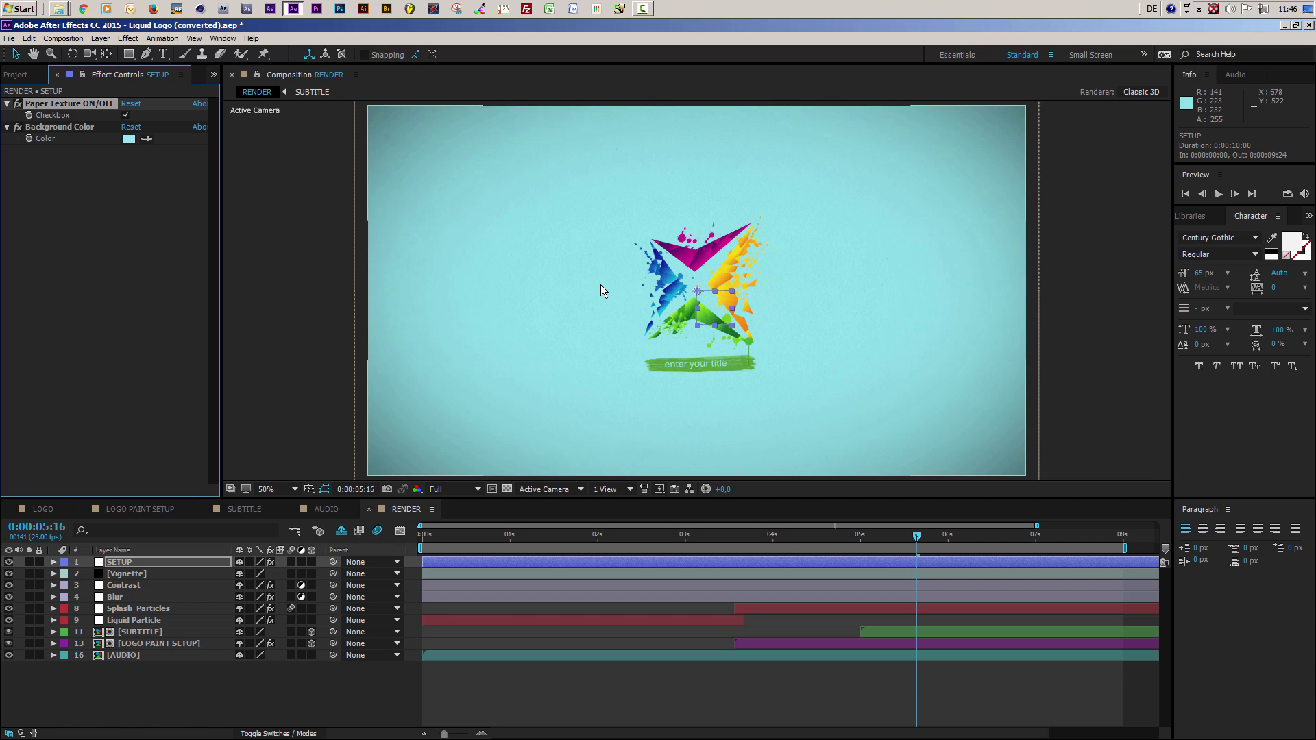
pyautogui.hotkey('ctrl', 'z')
pyautogui.hotkey('ctrl', 'shift', 'z')
pyautogui.hotkey('ctrl', 'z')
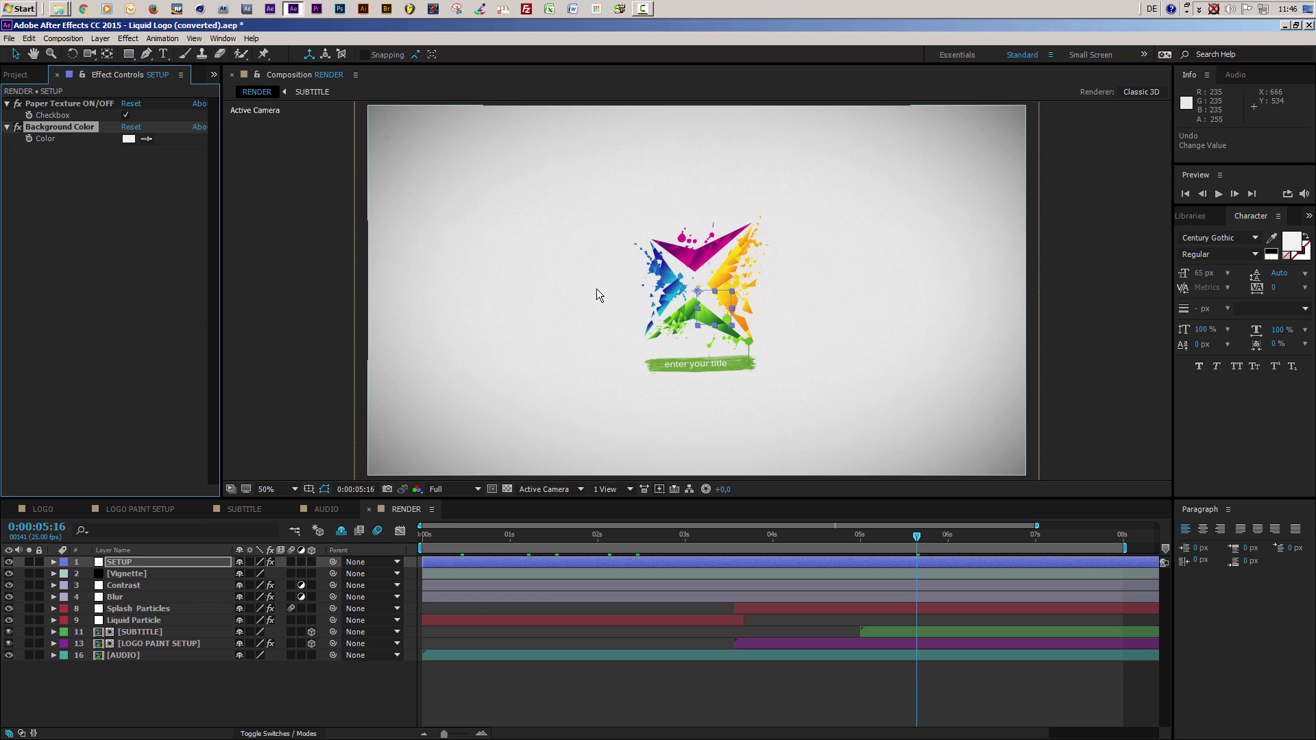
pyautogui.click(613, 534)
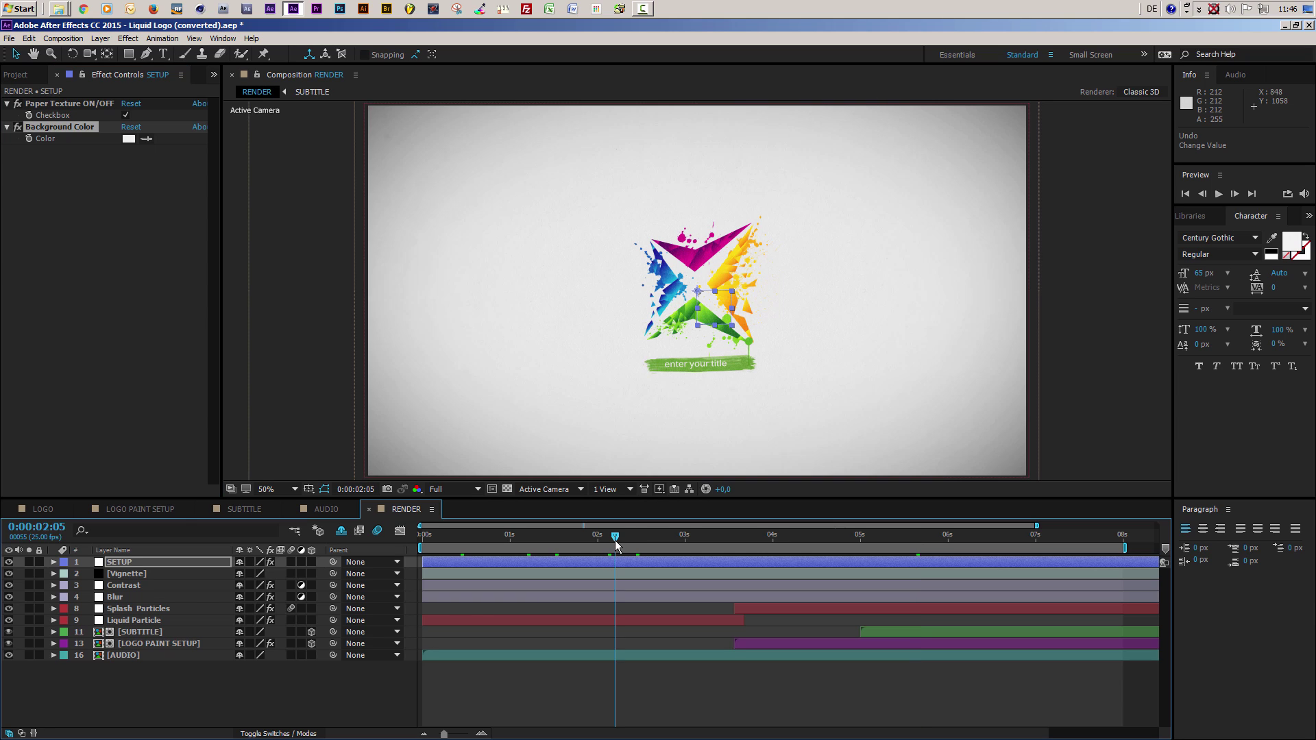
pyautogui.click(547, 541)
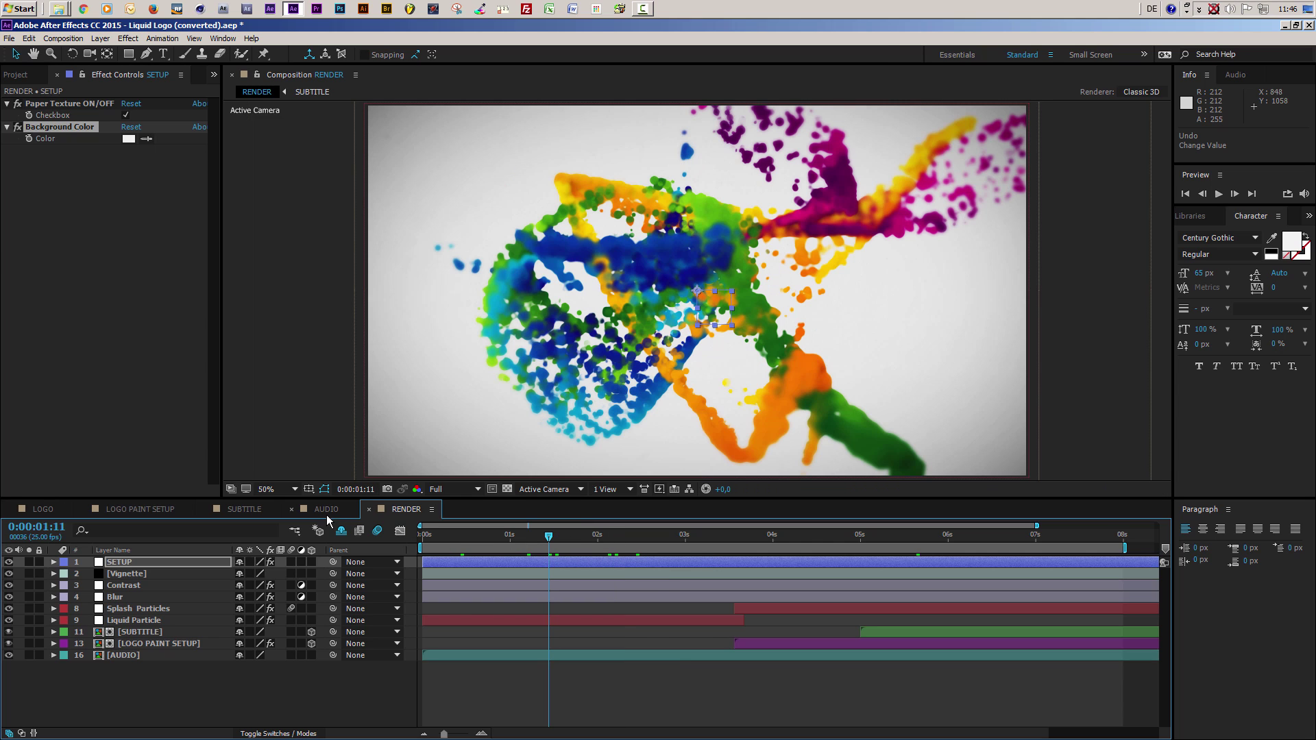
pyautogui.click(326, 509)
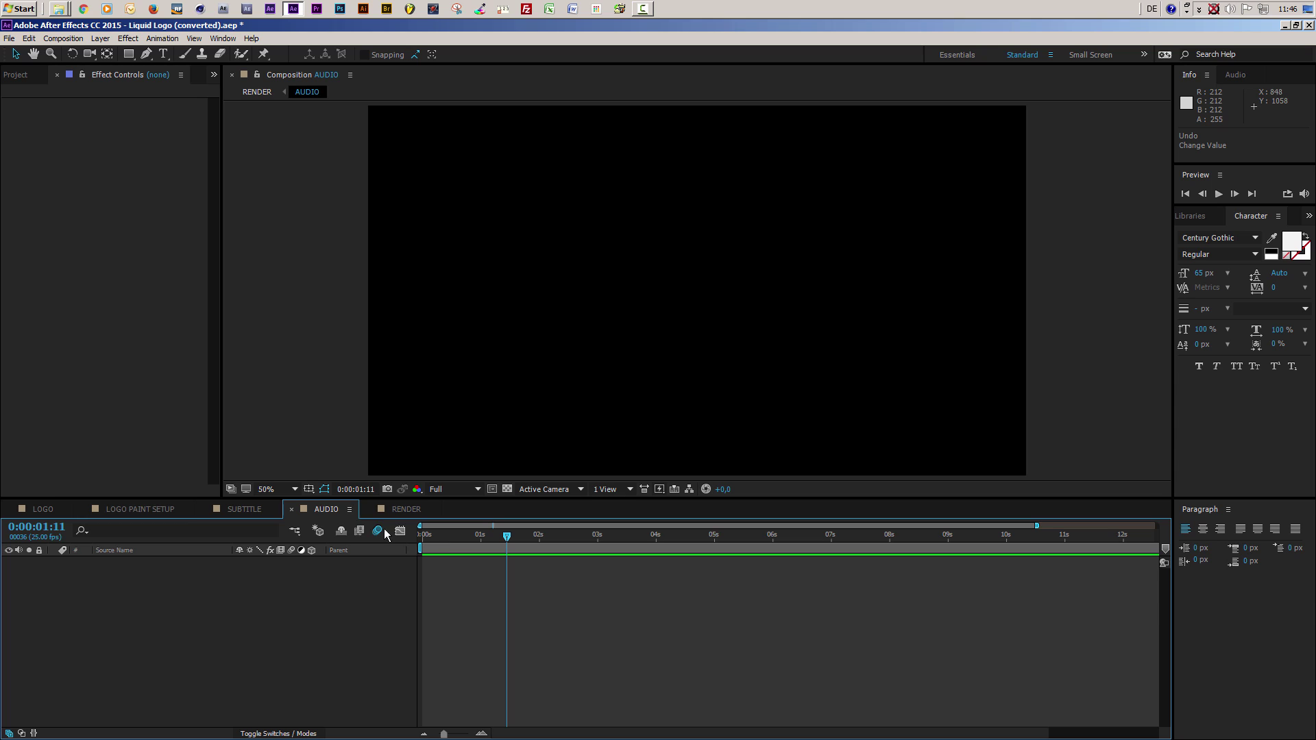
pyautogui.click(401, 510)
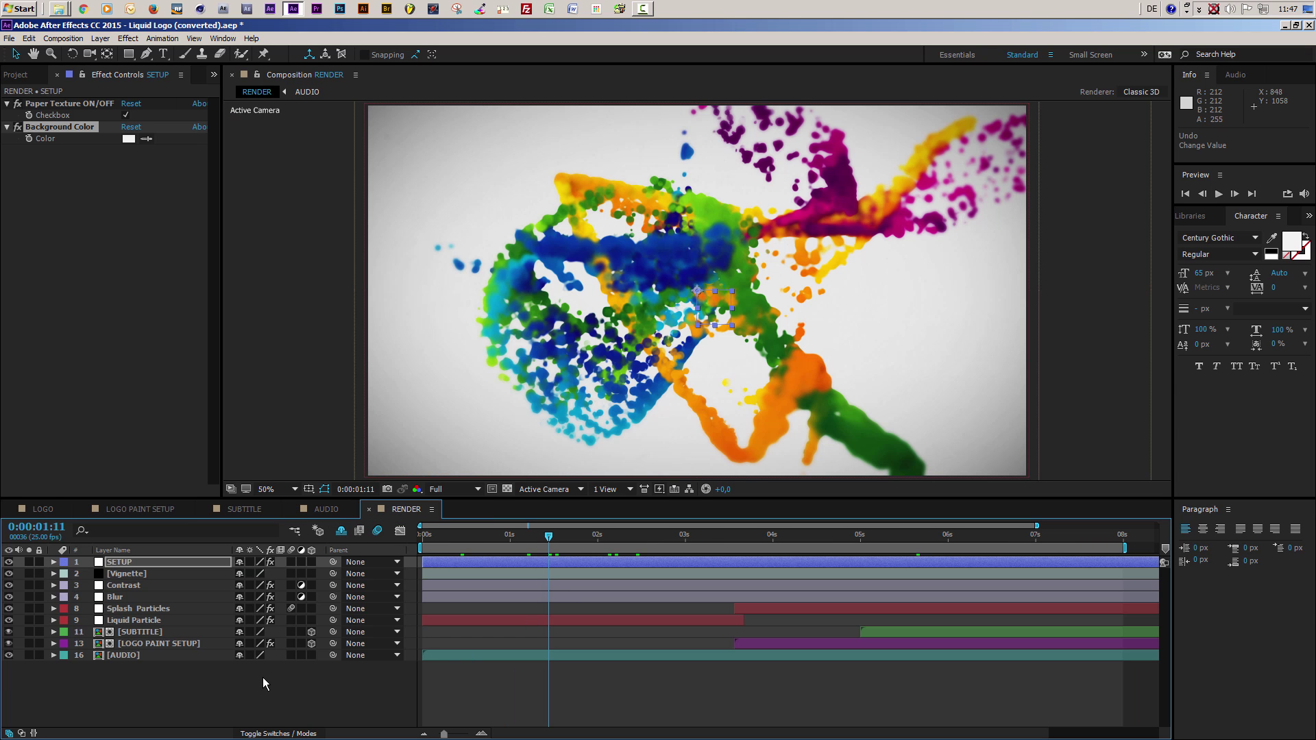
pyautogui.click(461, 536)
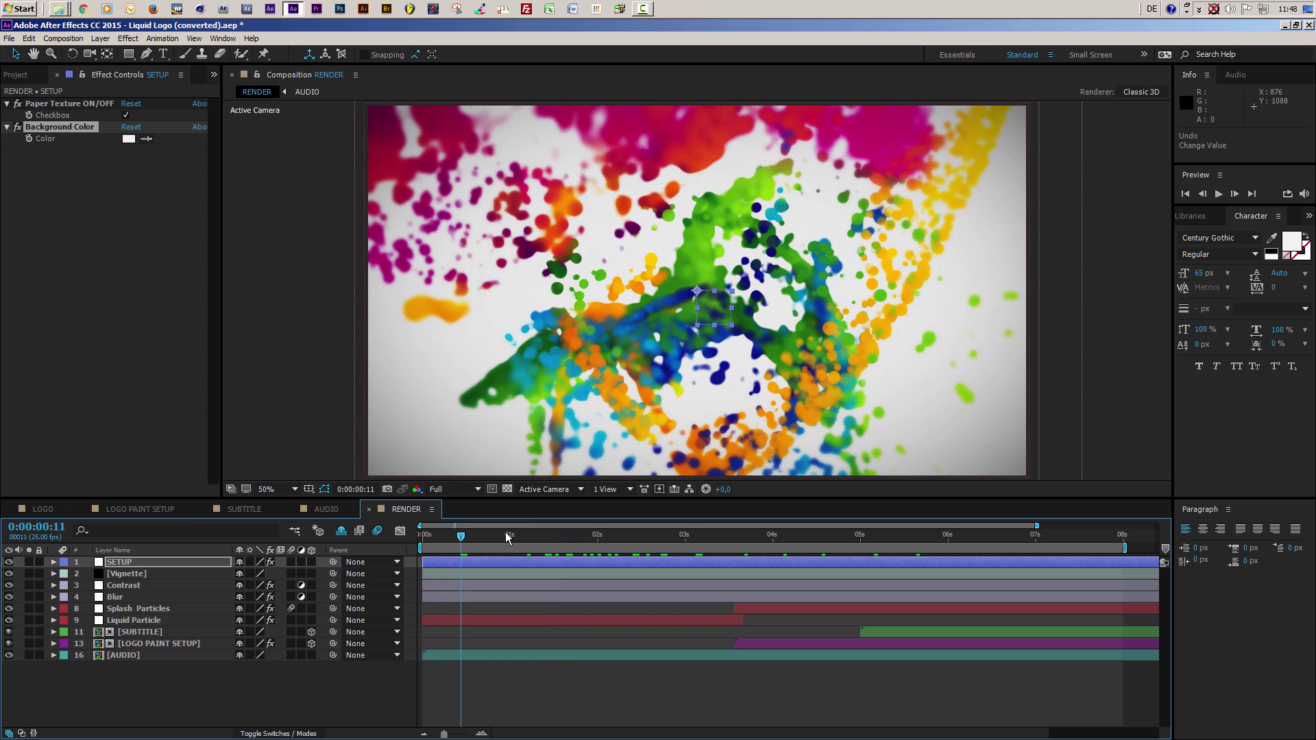
pyautogui.moveTo(526, 535); pyautogui.dragTo(590, 532)
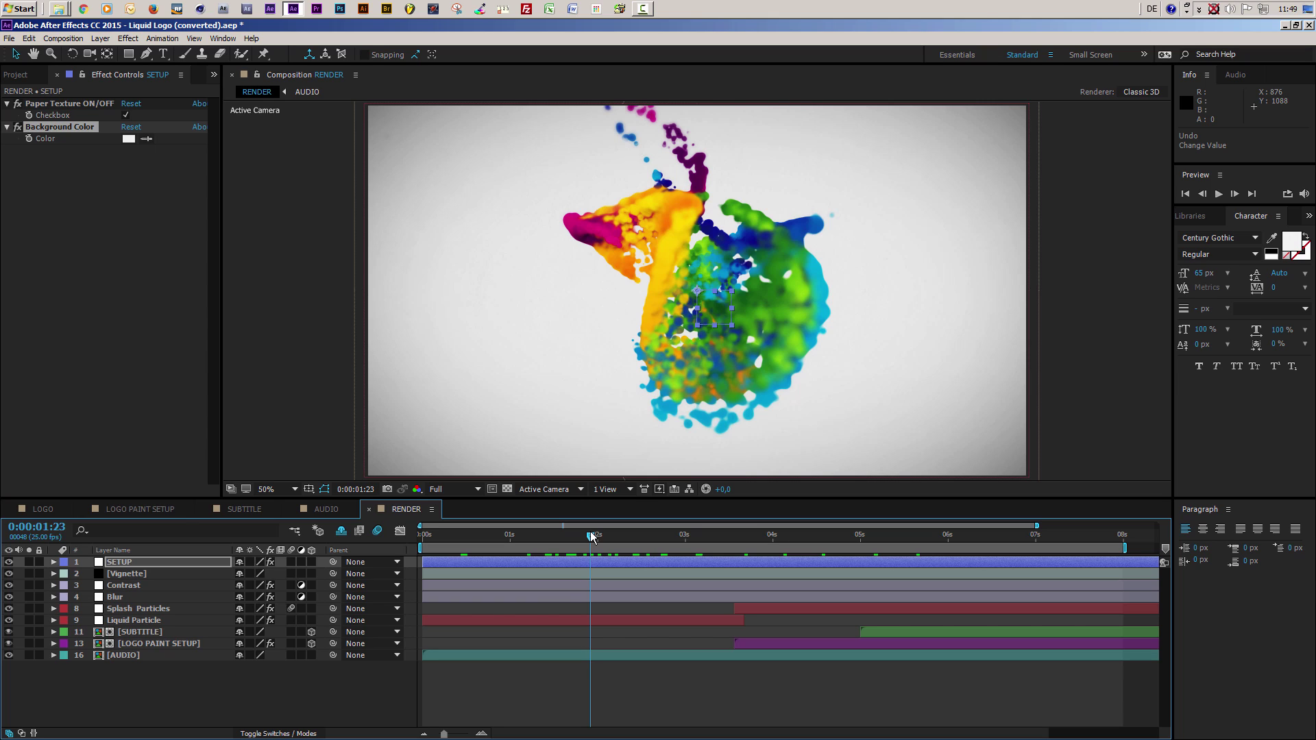
pyautogui.click(635, 535)
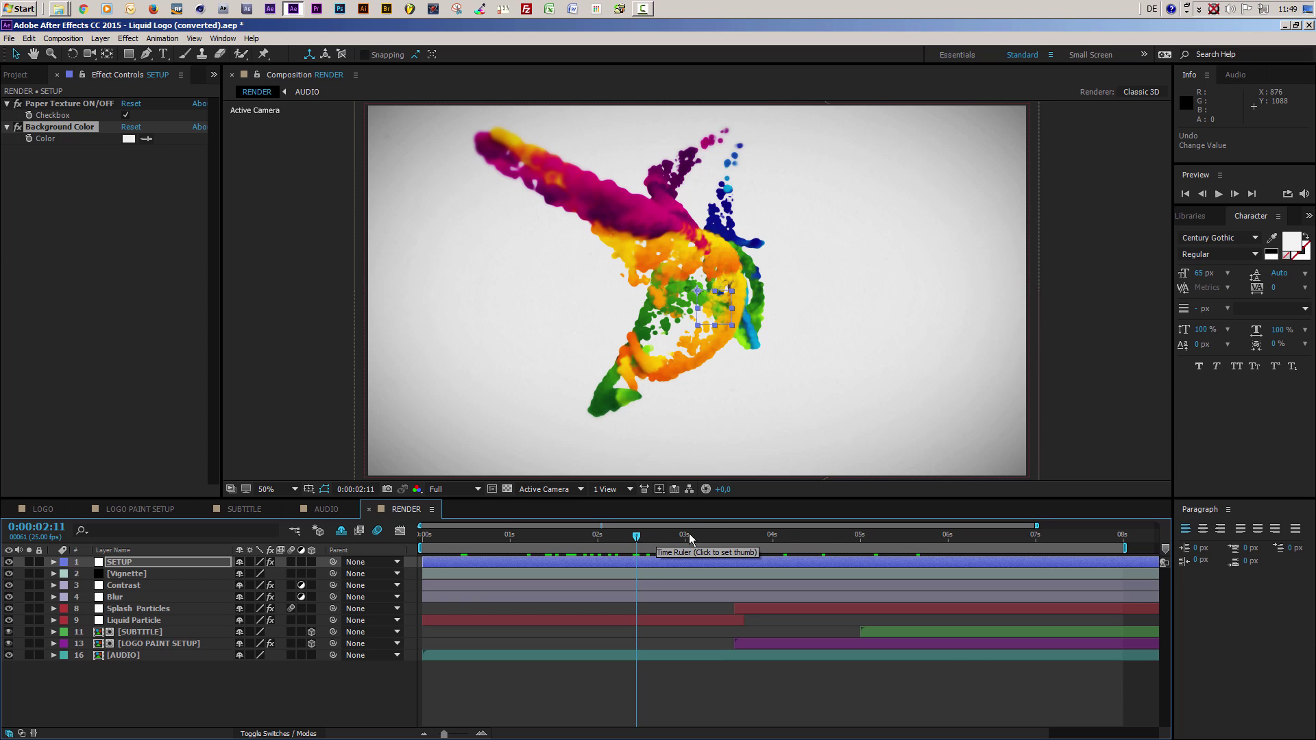
pyautogui.moveTo(788, 532); pyautogui.dragTo(821, 533)
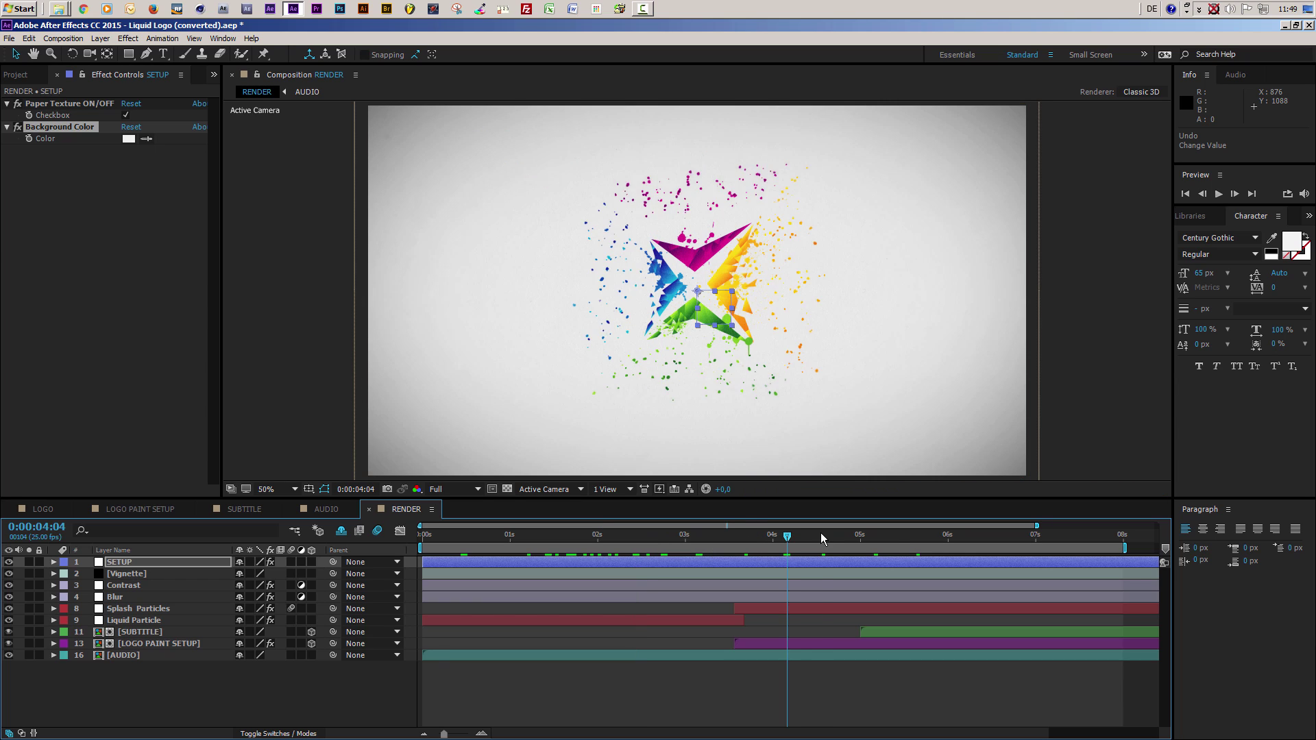
pyautogui.click(909, 536)
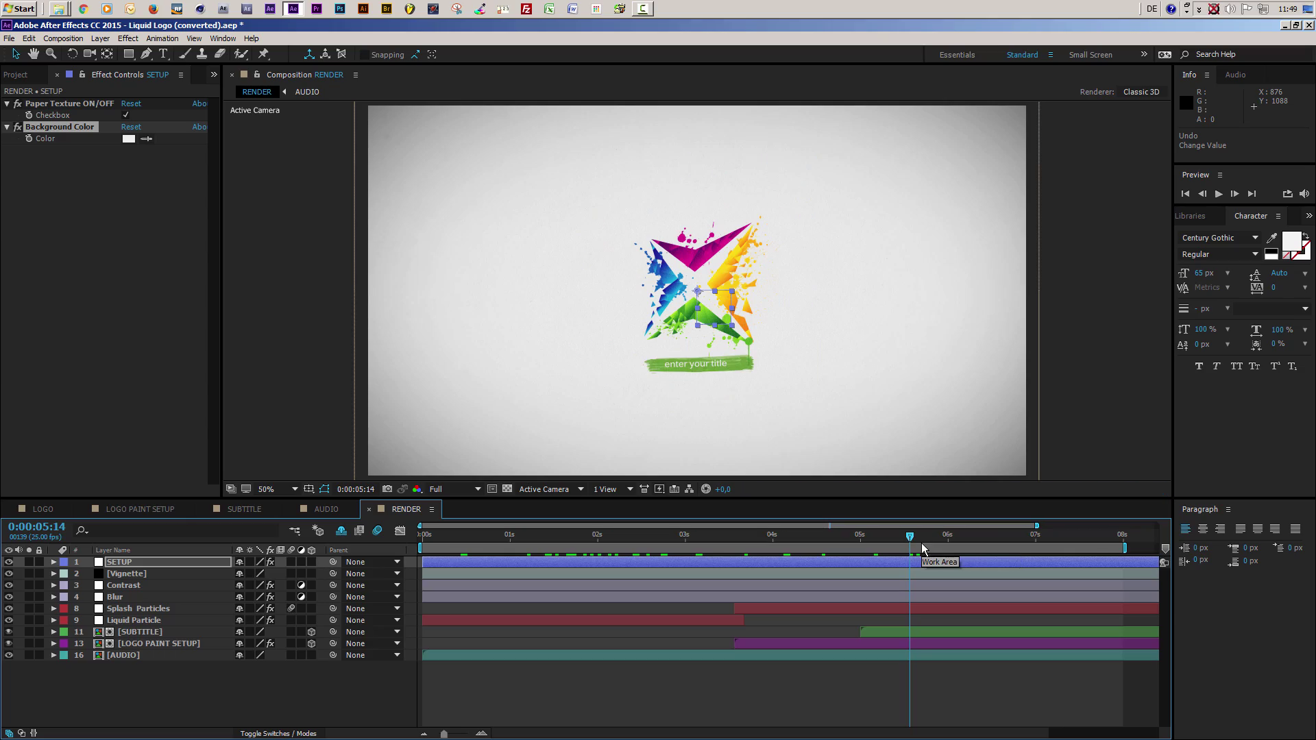